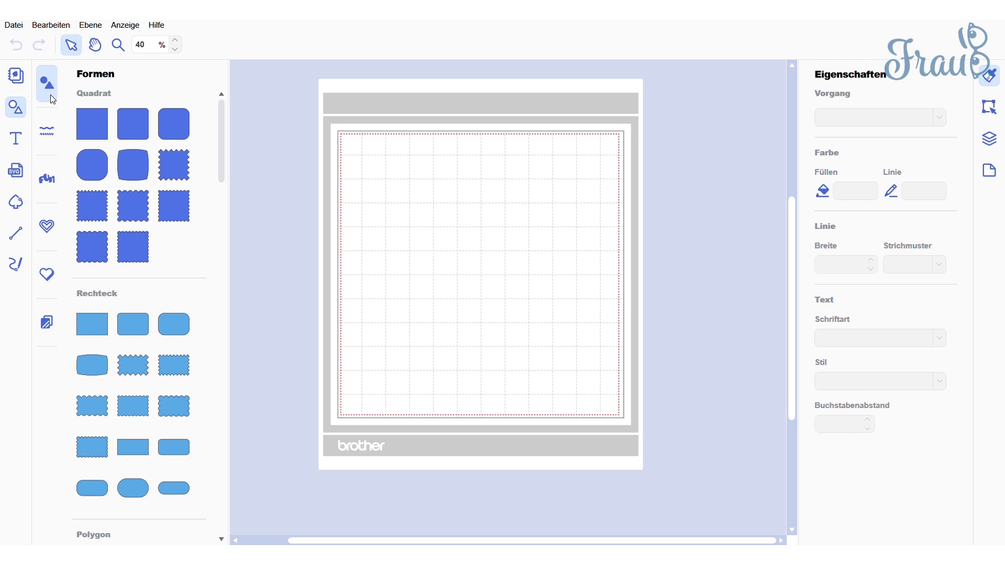
Insert a plain square shape and move it toward the upper middle of the mat
{"action": "left_click", "coordinate": [94, 124]}
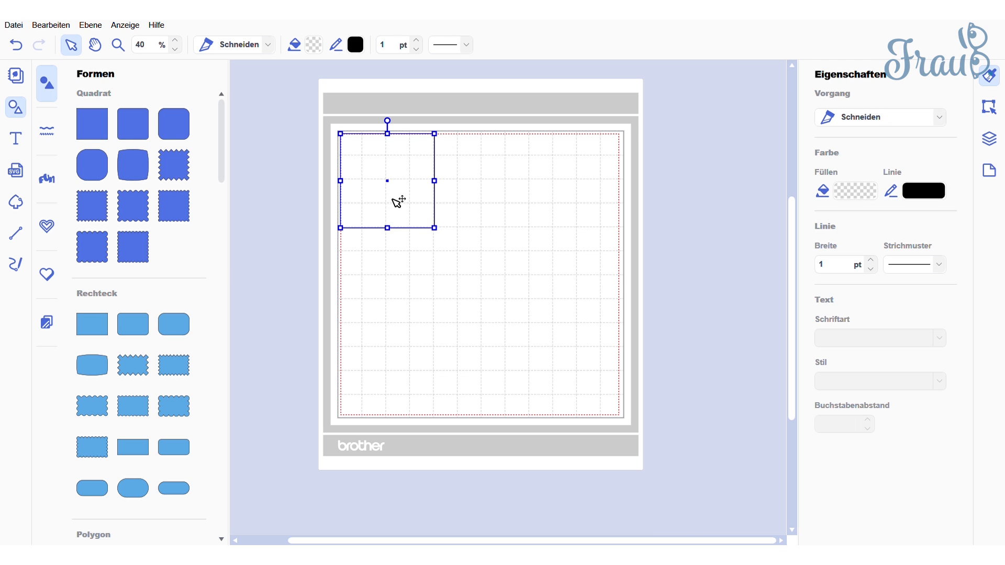
{"action": "left_click_drag", "start_coordinate": [384, 178], "coordinate": [440, 210]}
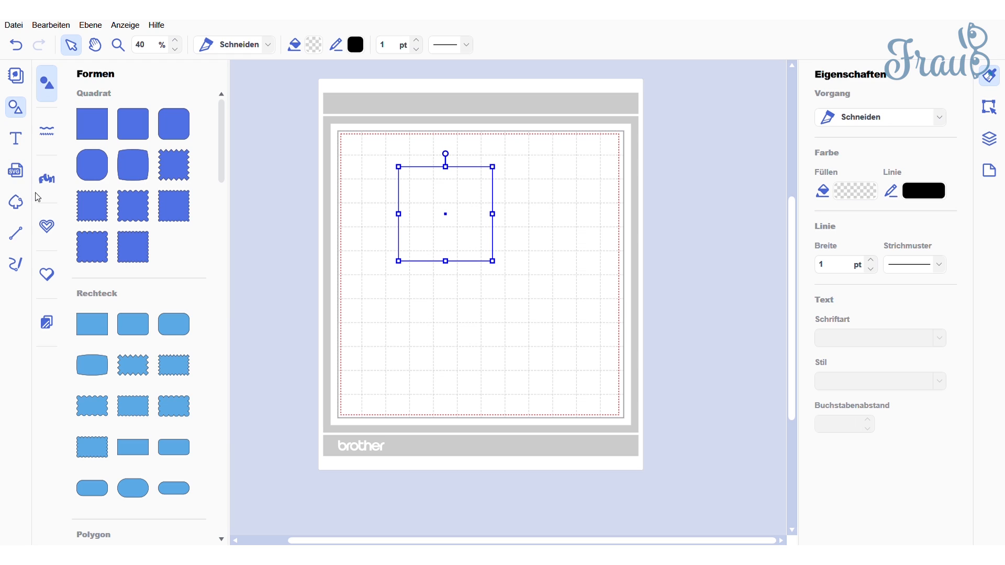
Add the text "Hallo" below the square on the mat, in the Antique Oakland Bold font
{"action": "left_click", "coordinate": [16, 139]}
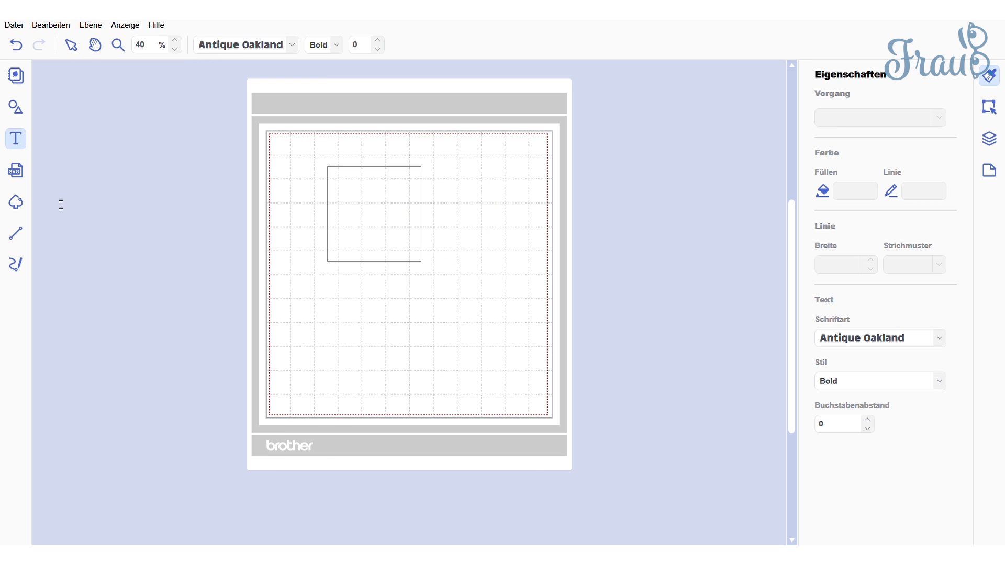
{"action": "left_click", "coordinate": [356, 339]}
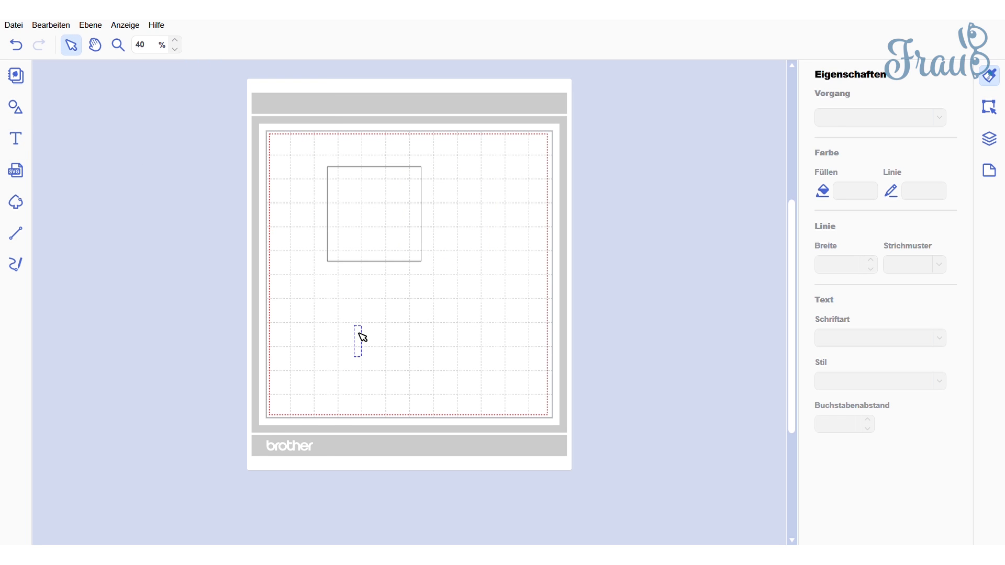
{"action": "type", "text": "Hallo"}
{"action": "left_click", "coordinate": [413, 338]}
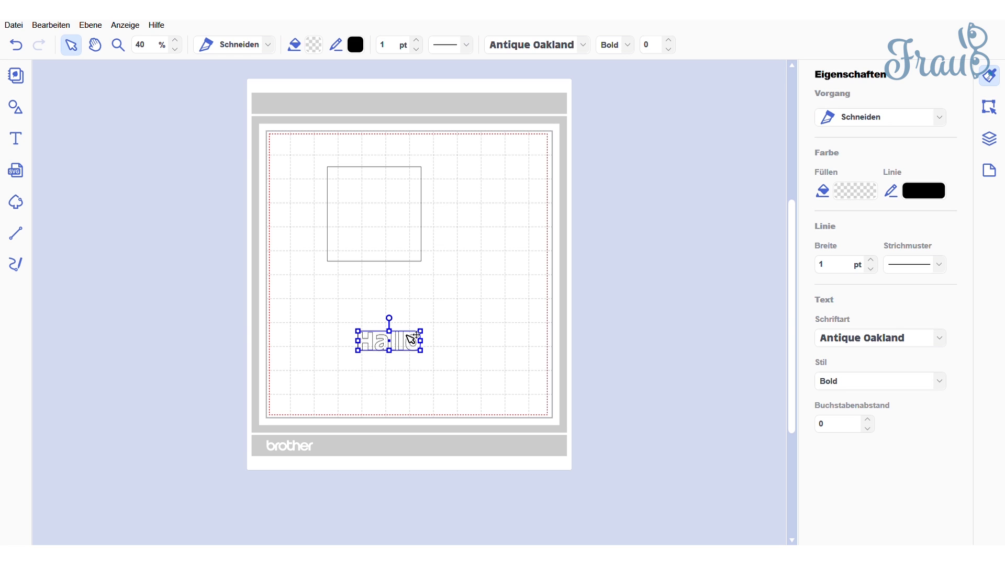
{"action": "double_click", "coordinate": [378, 344]}
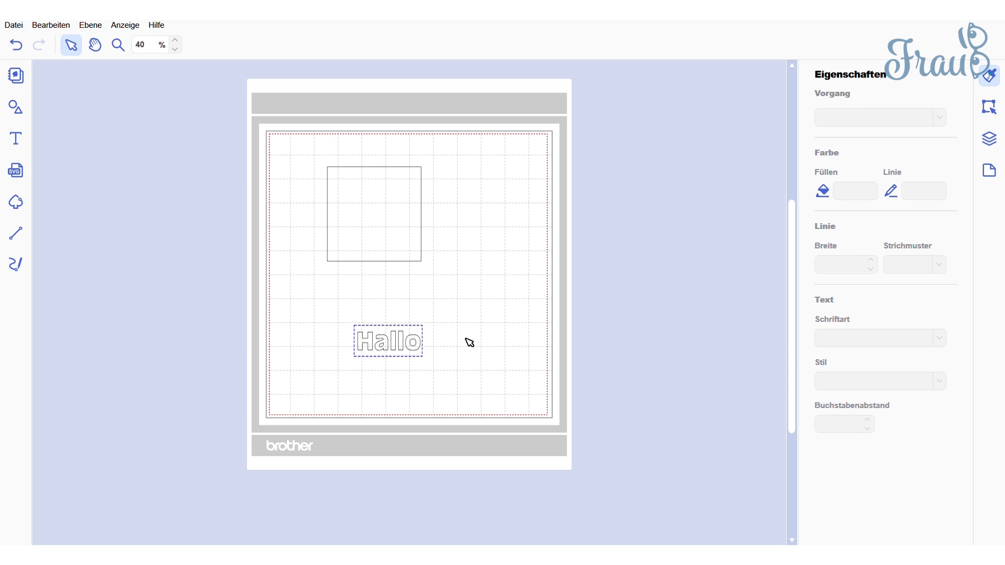
{"action": "left_click", "coordinate": [419, 351]}
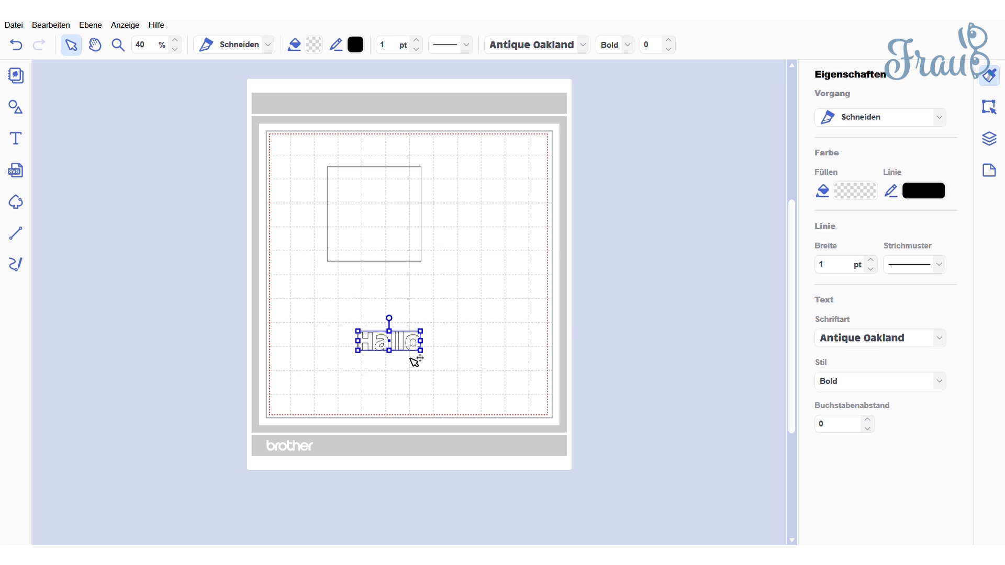
Browse the border shapes and insert the ready-made word shape "Boy" onto the mat
{"action": "left_click", "coordinate": [12, 108]}
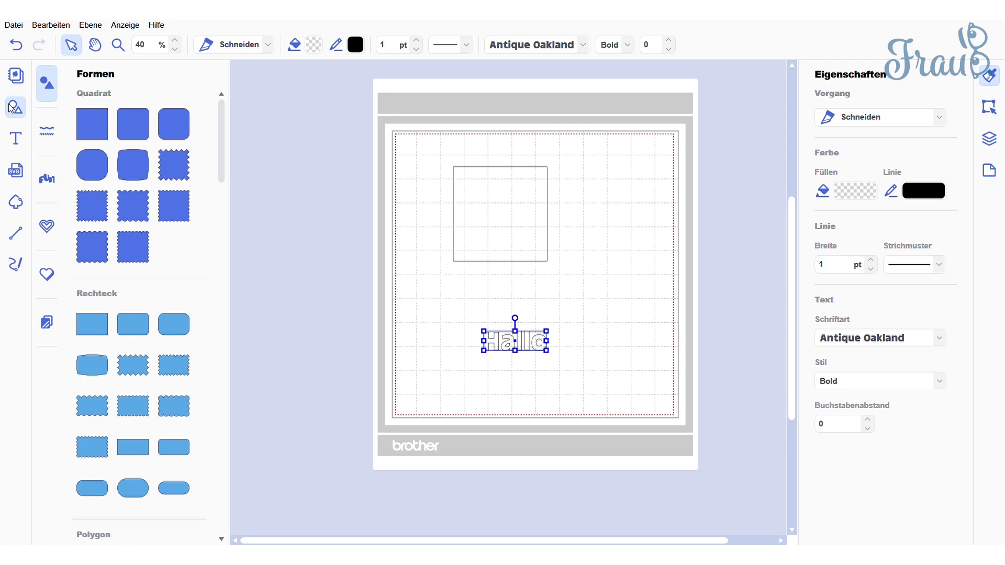
{"action": "left_click", "coordinate": [46, 145]}
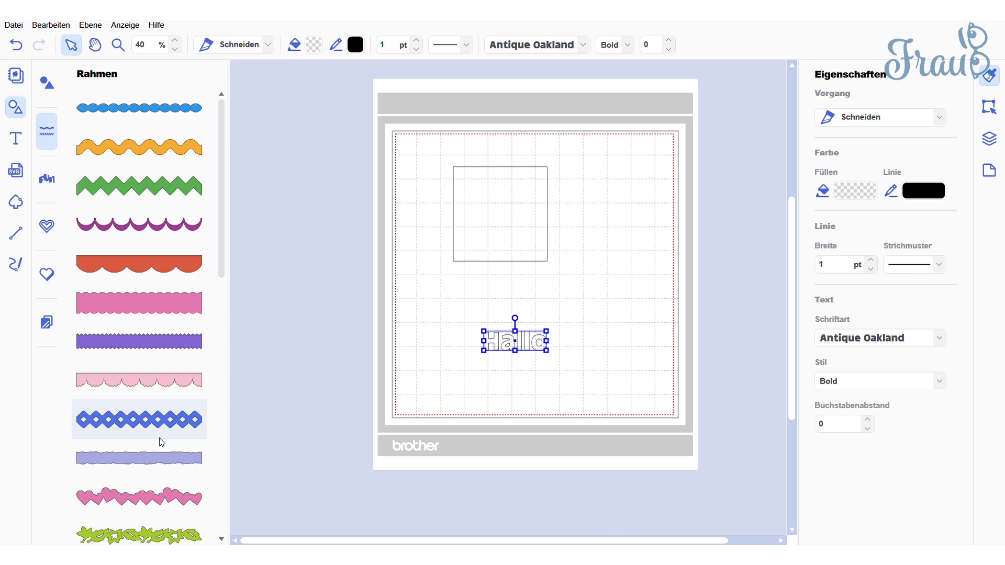
{"action": "left_click", "coordinate": [47, 179]}
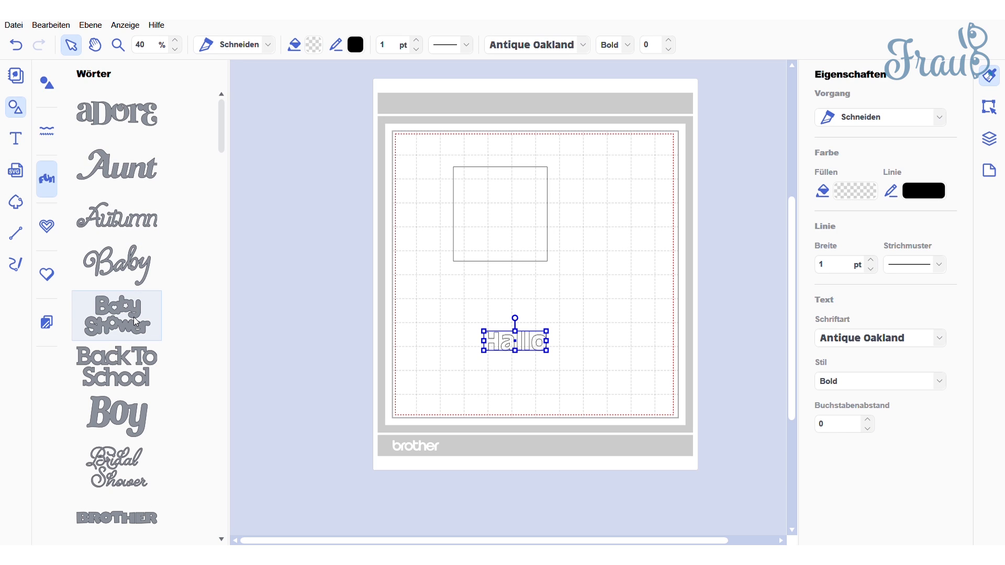
{"action": "left_click", "coordinate": [118, 416]}
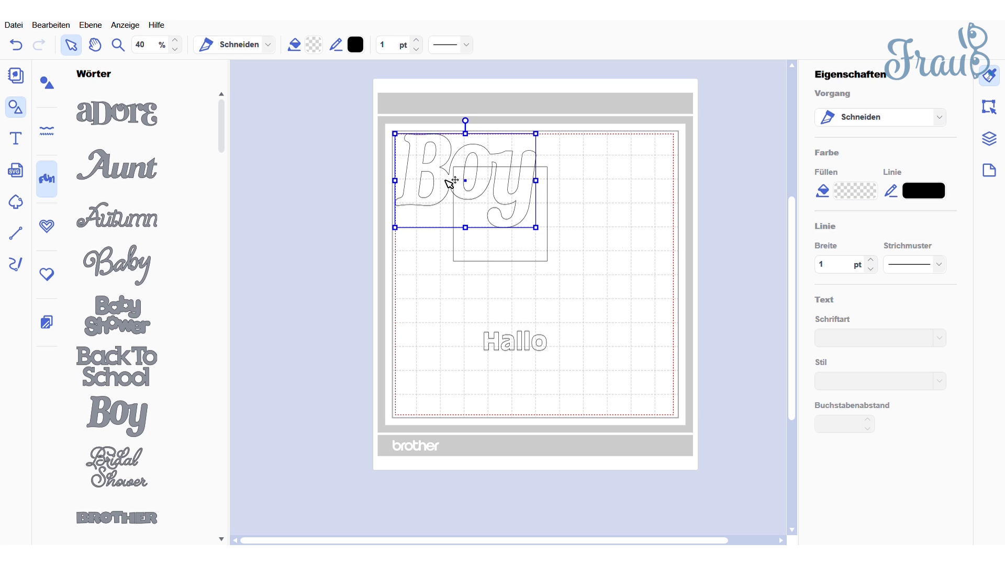
Delete the square, the "Hallo" text and the "Boy" word shape from the mat
{"action": "left_click", "coordinate": [347, 219]}
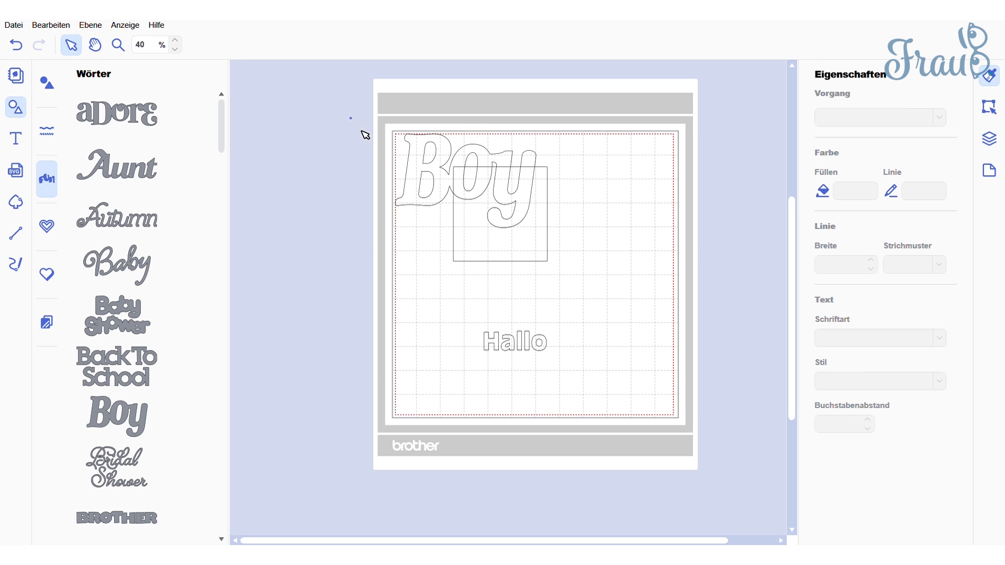
{"action": "left_click_drag", "start_coordinate": [363, 130], "coordinate": [742, 450]}
{"action": "key", "text": "Delete"}
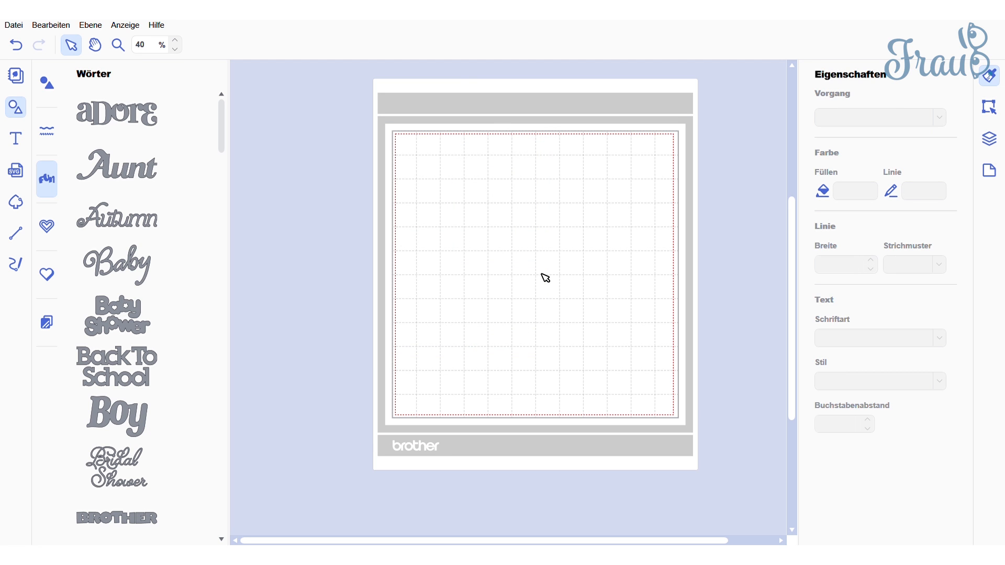
Load pattern 000349_A from the Canvas project "Dekorative Aufkleber für den Laptop" onto the mat
{"action": "left_click", "coordinate": [15, 85]}
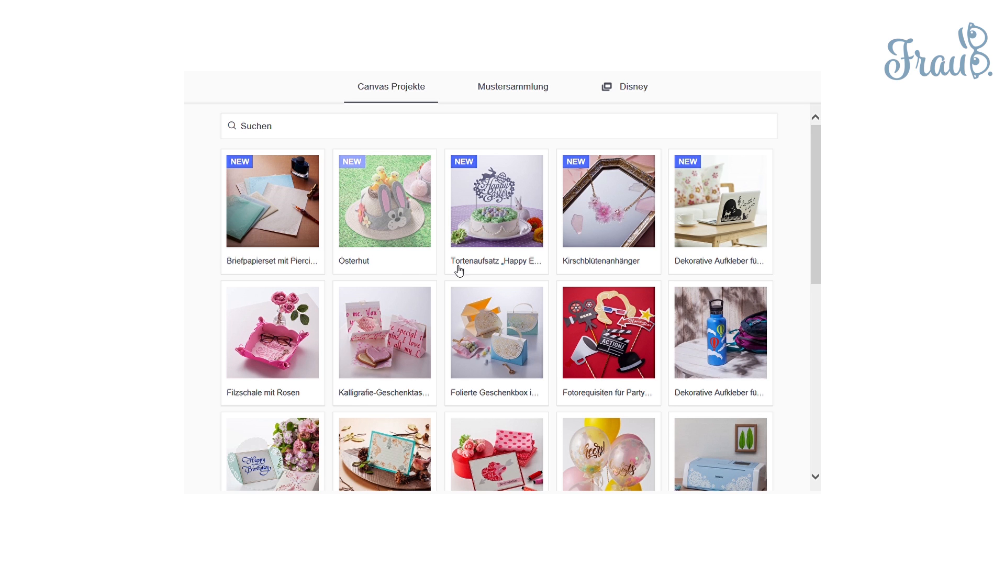
{"action": "scroll", "coordinate": [586, 278], "scroll_direction": "down", "scroll_amount": 3}
{"action": "scroll", "coordinate": [584, 274], "scroll_direction": "up", "scroll_amount": 3}
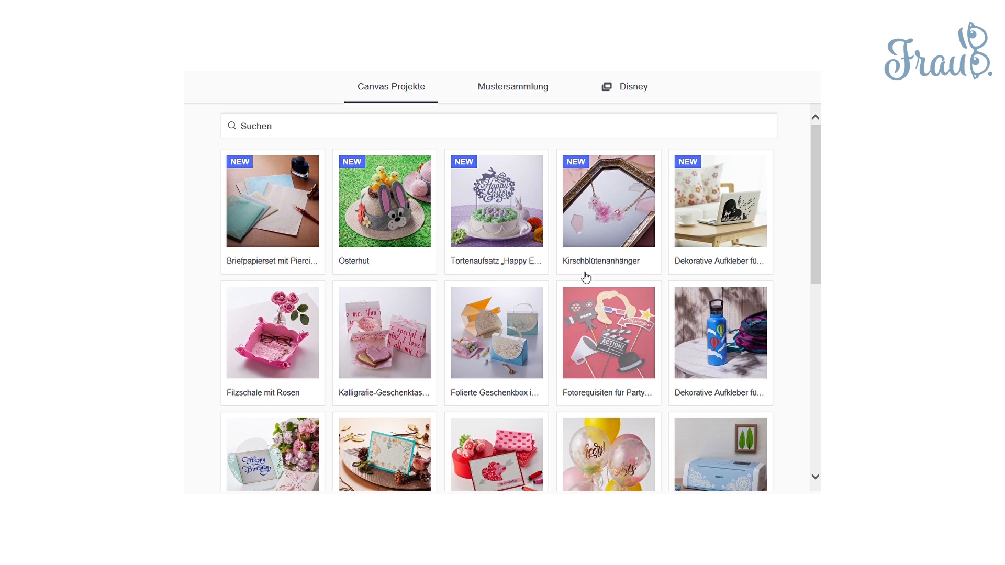
{"action": "left_click", "coordinate": [726, 203]}
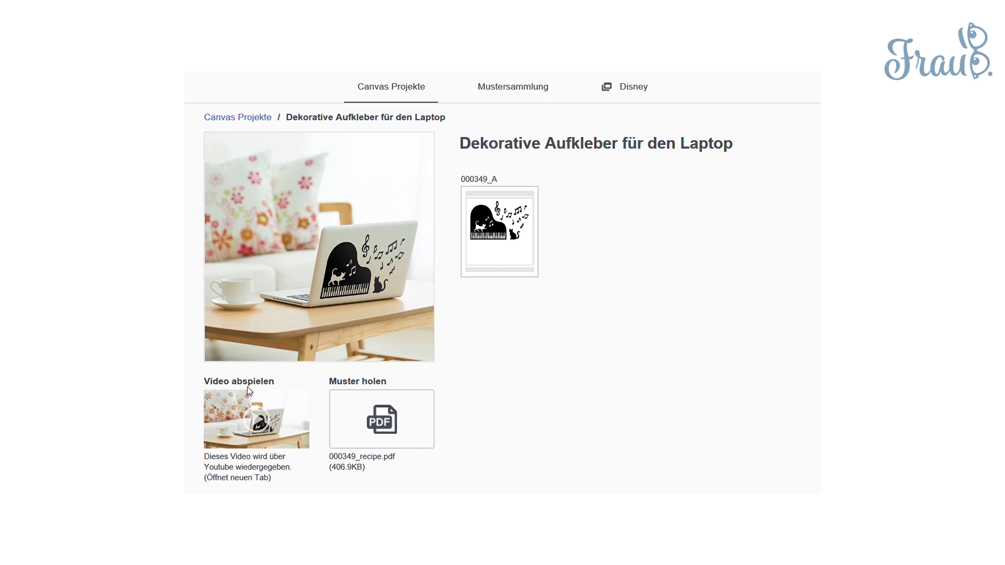
{"action": "left_click", "coordinate": [244, 452]}
{"action": "left_click", "coordinate": [495, 239]}
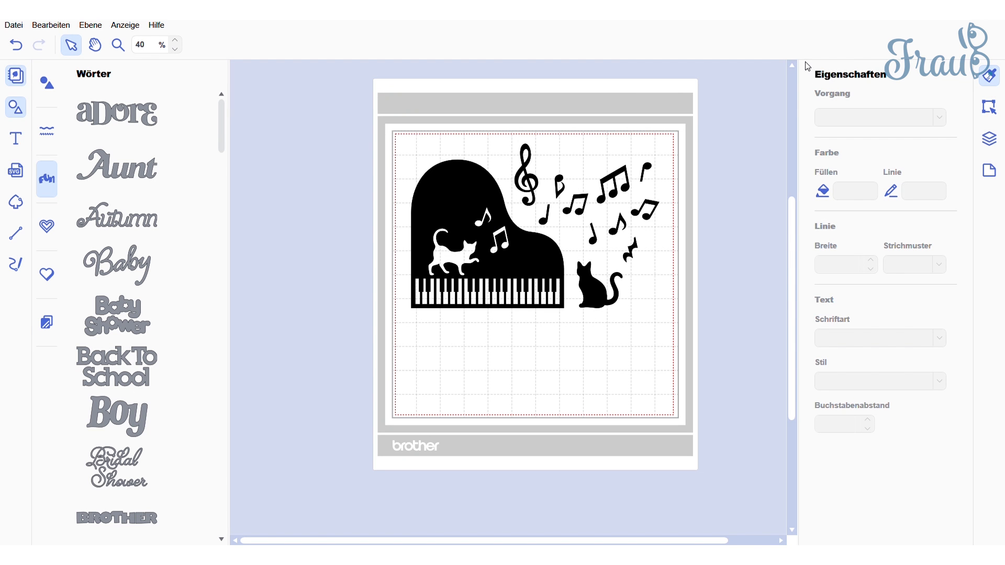
Set both the line and fill colour of the sitting cat beside the piano to turquoise
{"action": "left_click", "coordinate": [533, 263]}
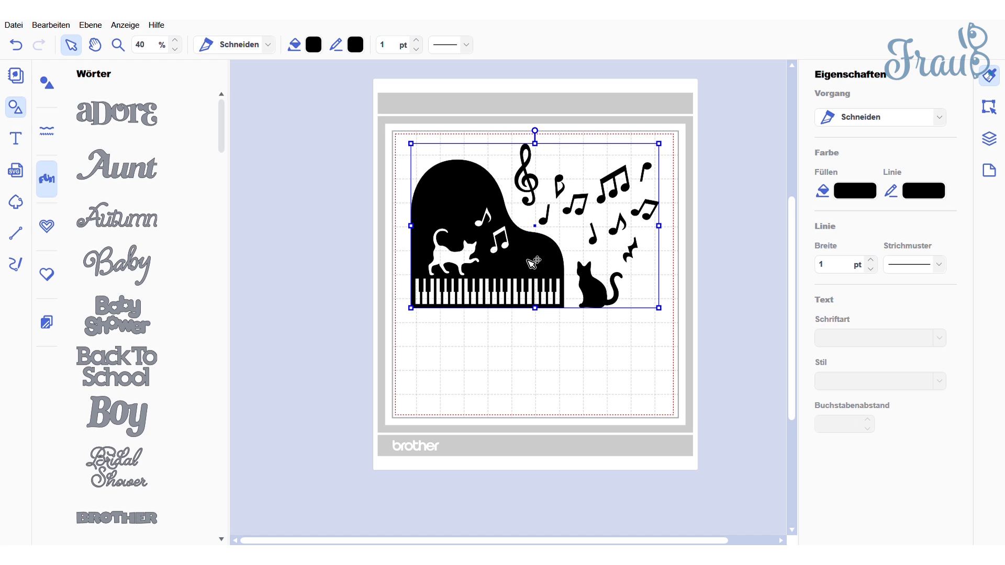
{"action": "left_click", "coordinate": [989, 139]}
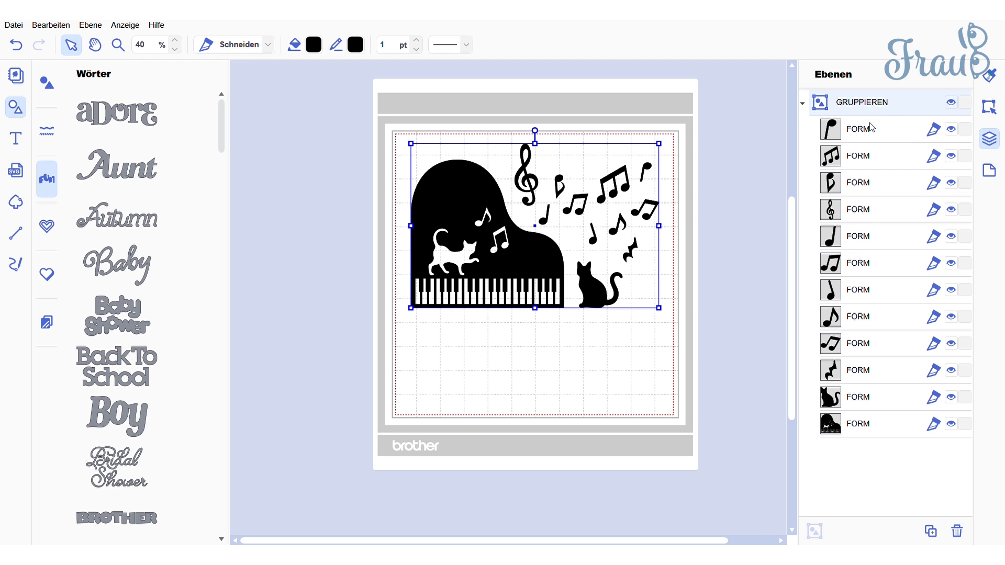
{"action": "left_click", "coordinate": [877, 406]}
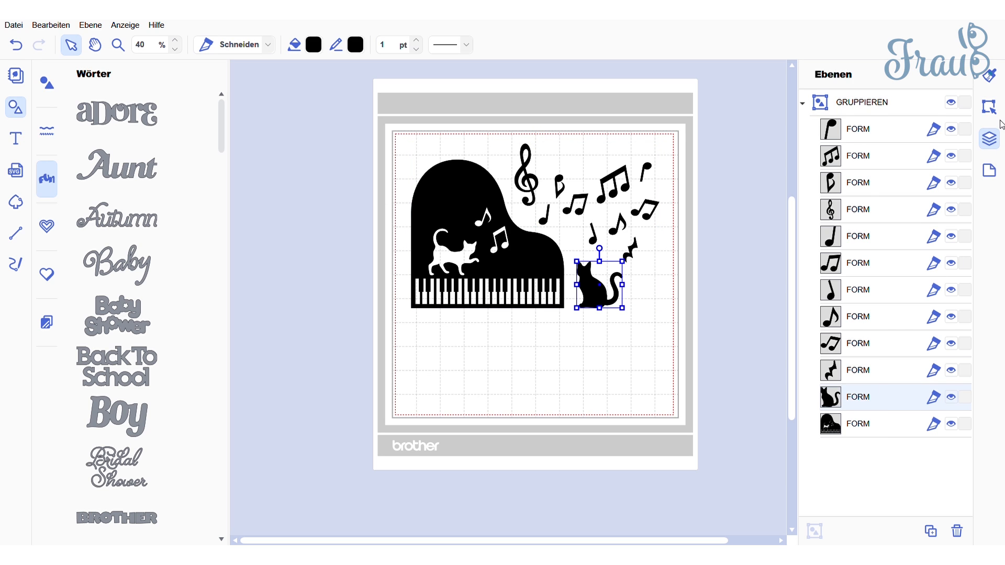
{"action": "left_click", "coordinate": [989, 77]}
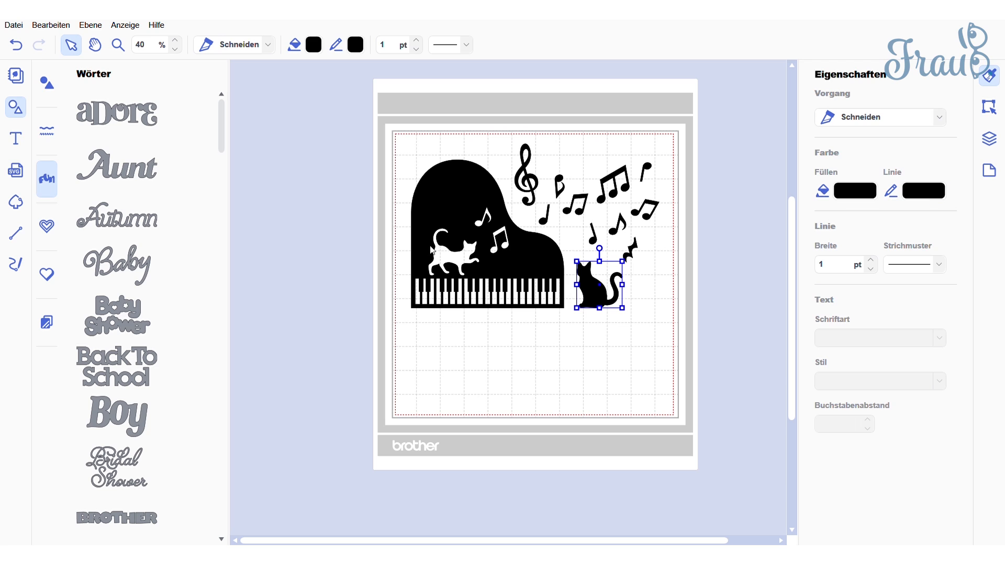
{"action": "left_click", "coordinate": [600, 368]}
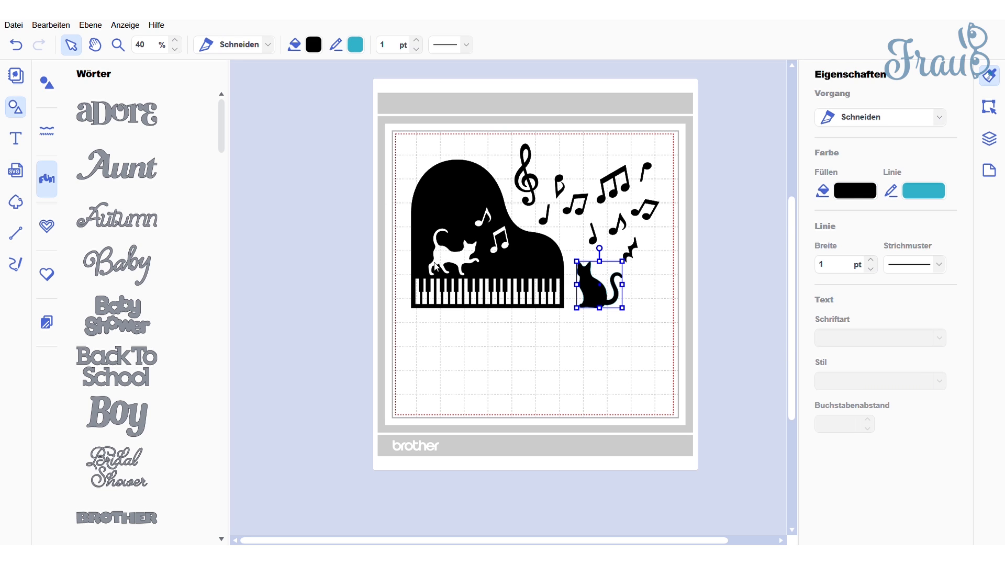
{"action": "left_click", "coordinate": [599, 377]}
{"action": "left_click", "coordinate": [757, 278]}
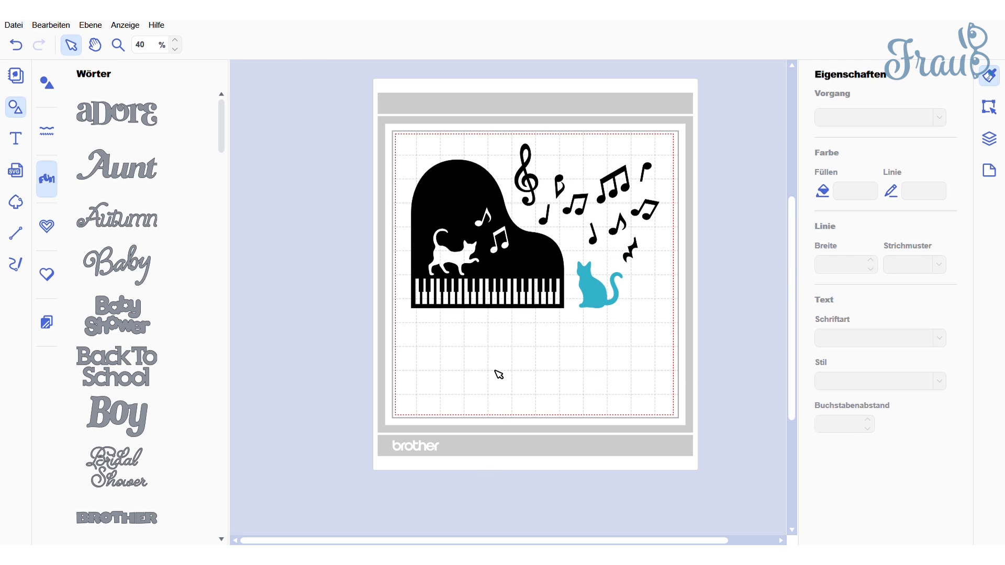
{"action": "left_click_drag", "start_coordinate": [326, 89], "coordinate": [735, 364]}
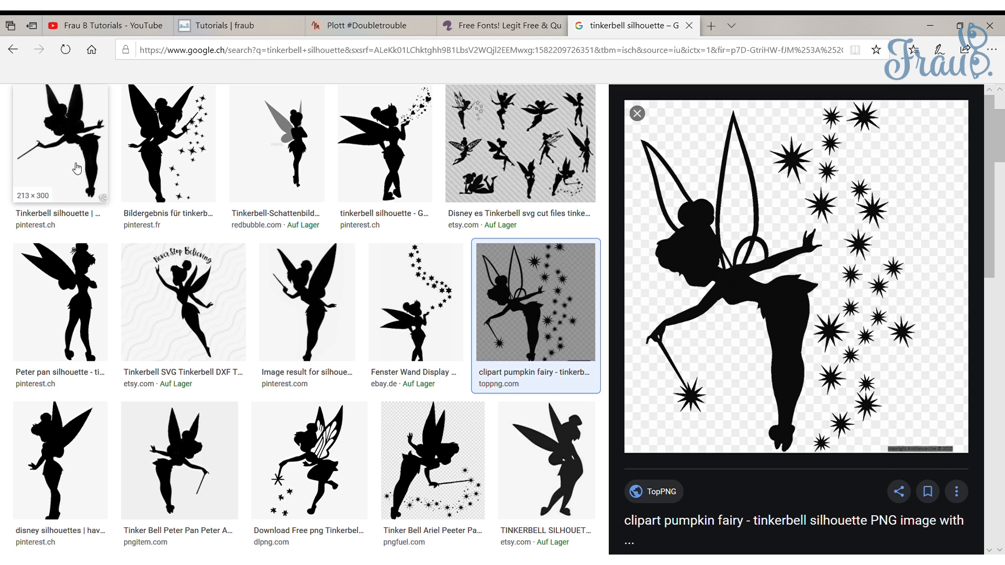
In the web browser's image results, preview the first Pinterest Tinkerbell silhouette and the toppng.com fairy clipart
{"action": "left_click", "coordinate": [77, 167]}
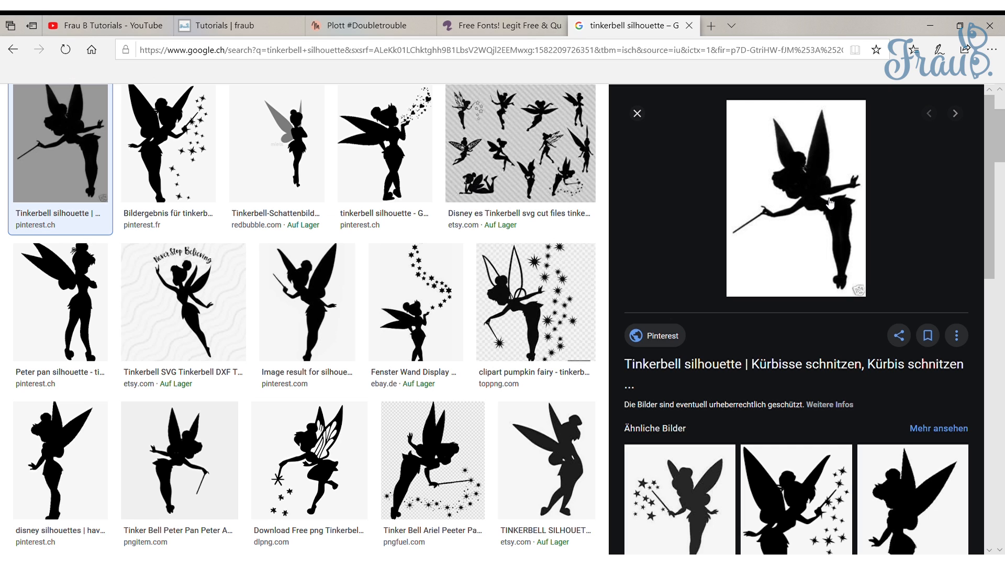
{"action": "left_click", "coordinate": [560, 308]}
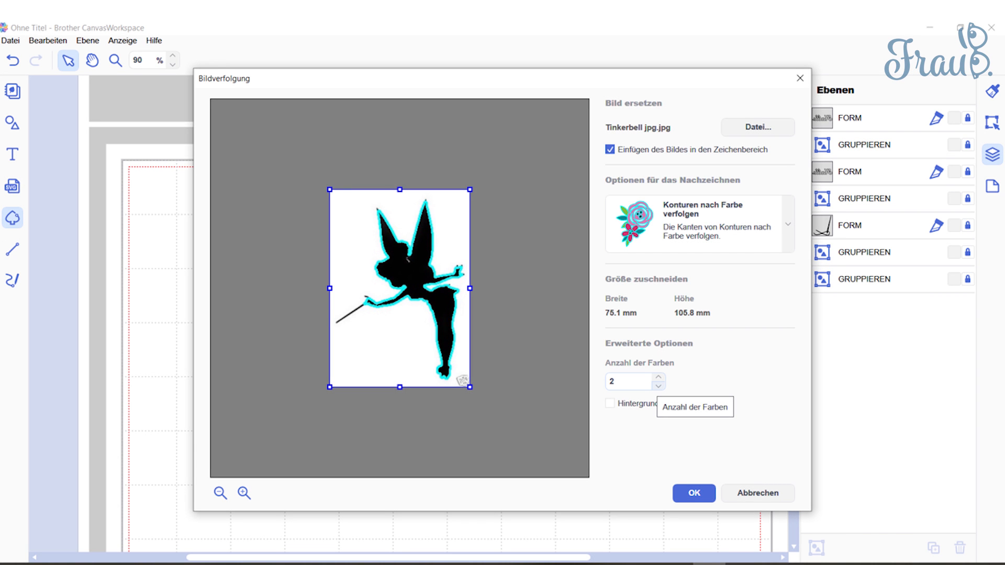
Enlarge the preview of the traced Tinkerbell outline in the image tracing dialog
{"action": "left_click", "coordinate": [244, 493]}
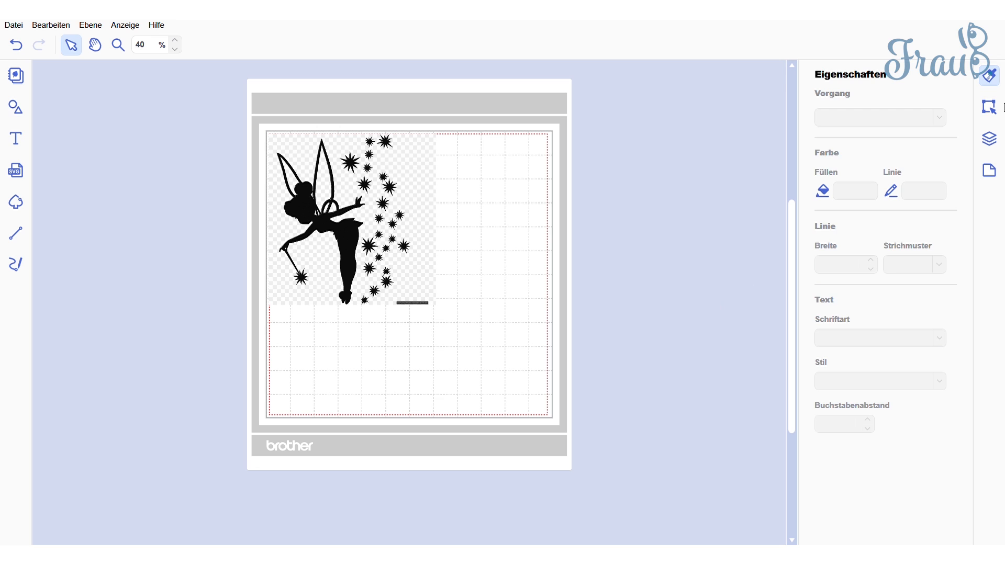
Select the traced fairy and all star shapes in the layer list and set their line colour to green
{"action": "left_click", "coordinate": [989, 141]}
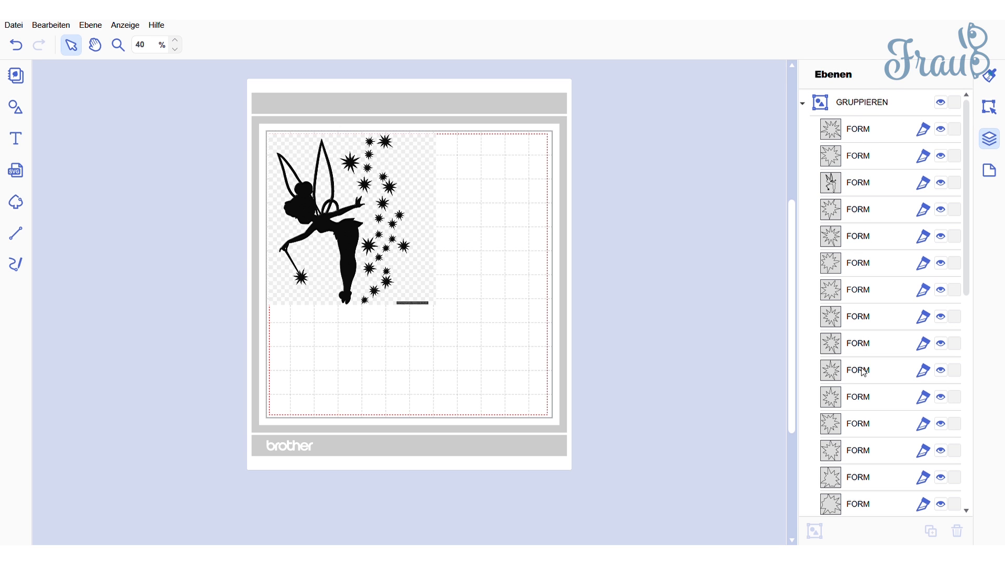
{"action": "scroll", "coordinate": [870, 380], "scroll_direction": "down", "scroll_amount": 10}
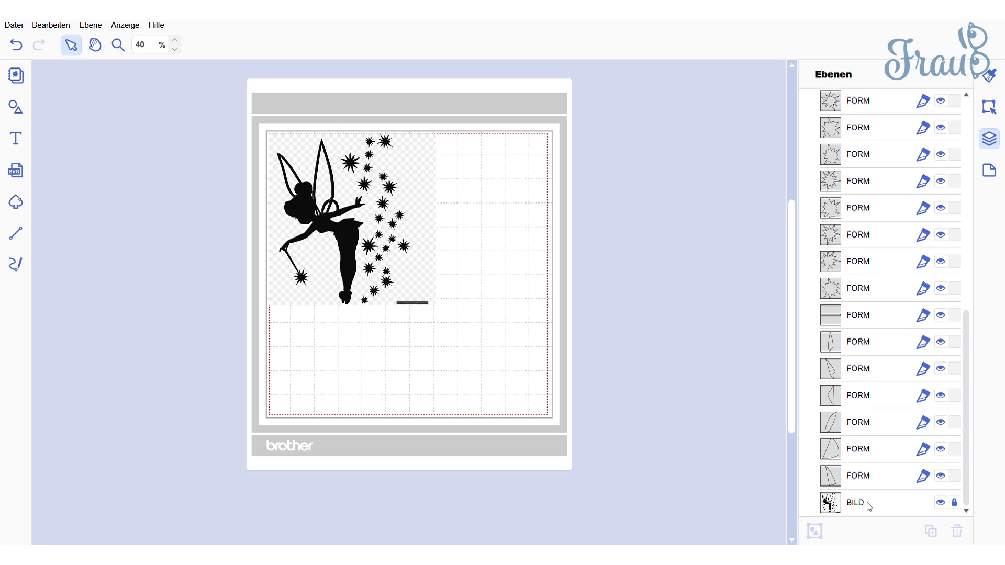
{"action": "left_click", "coordinate": [876, 481]}
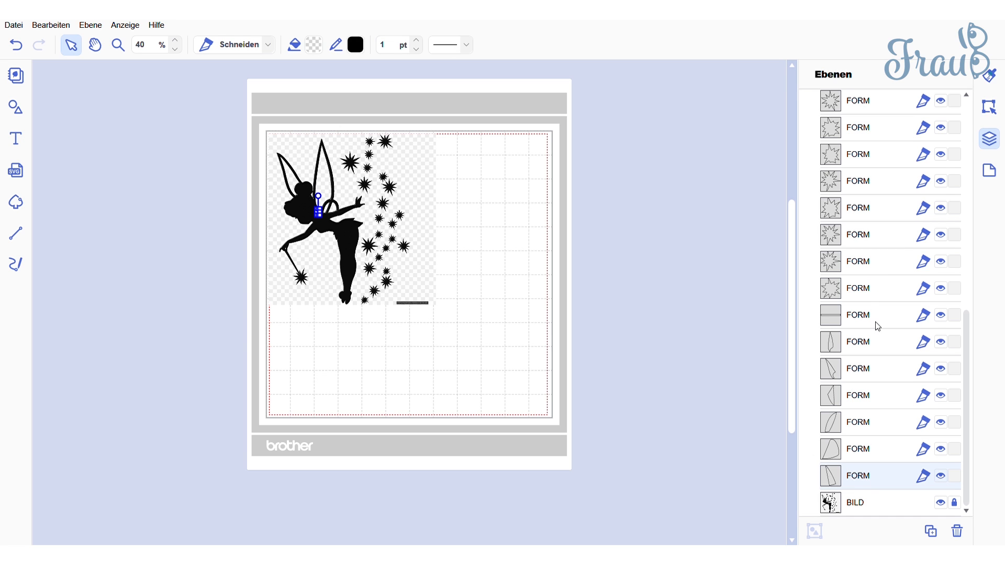
{"action": "left_click", "coordinate": [873, 292]}
{"action": "scroll", "coordinate": [873, 293], "scroll_direction": "up", "scroll_amount": 10}
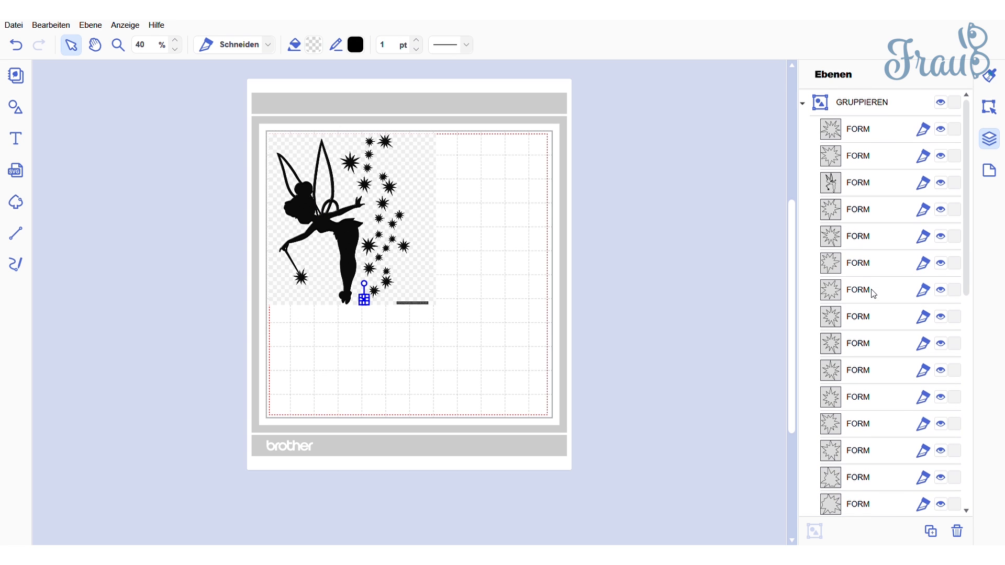
{"action": "left_click", "coordinate": [863, 130], "text": "shift"}
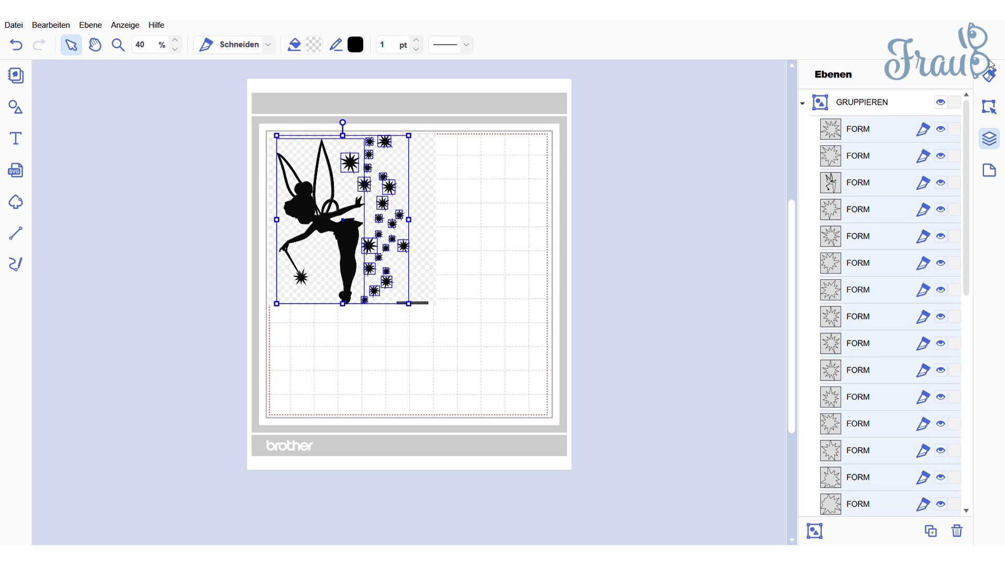
{"action": "left_click", "coordinate": [988, 75]}
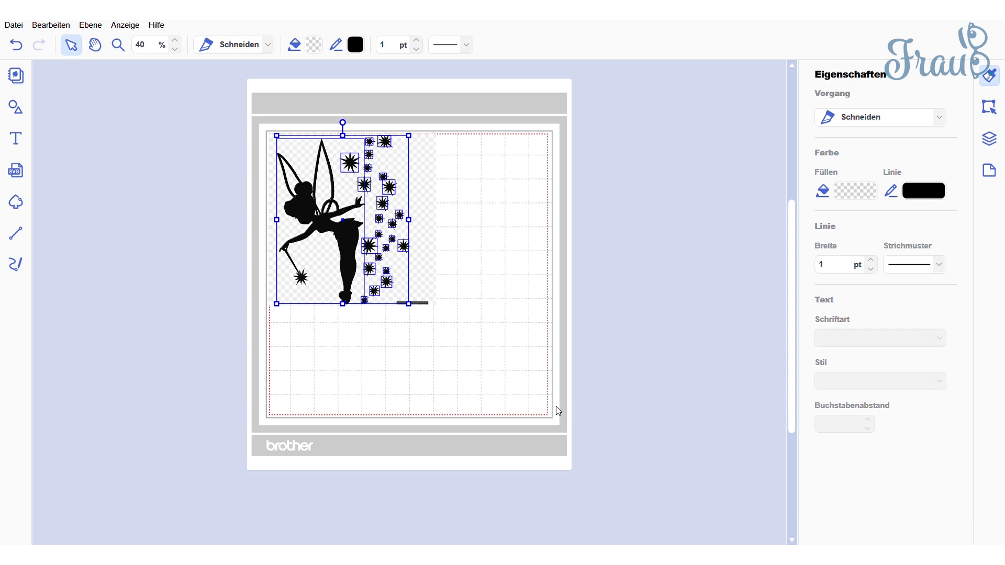
{"action": "left_click", "coordinate": [937, 190]}
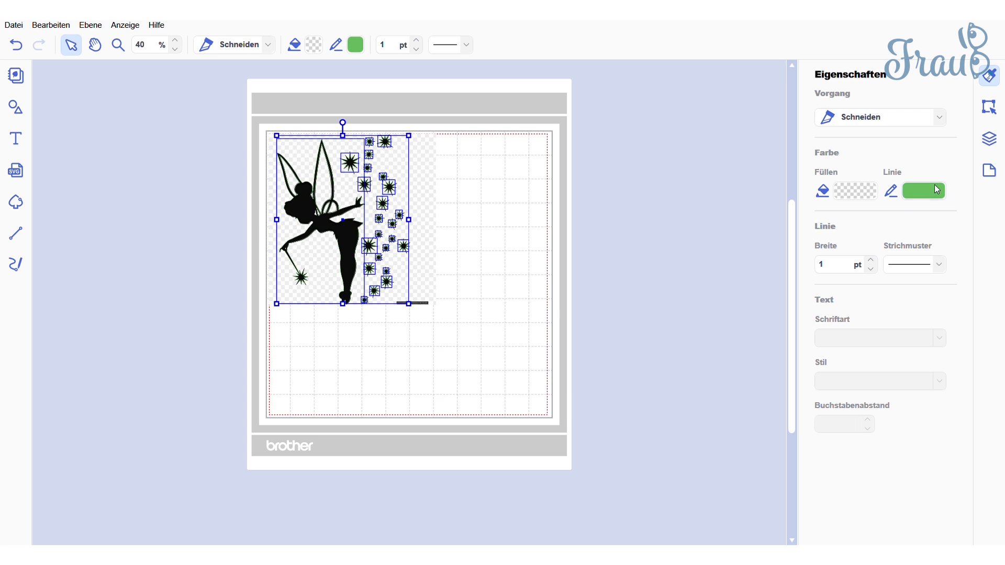
Select the seven remaining black shapes above the image in the layer list and set their line colour to yellow
{"action": "left_click", "coordinate": [988, 138]}
{"action": "scroll", "coordinate": [866, 230], "scroll_direction": "down", "scroll_amount": 5}
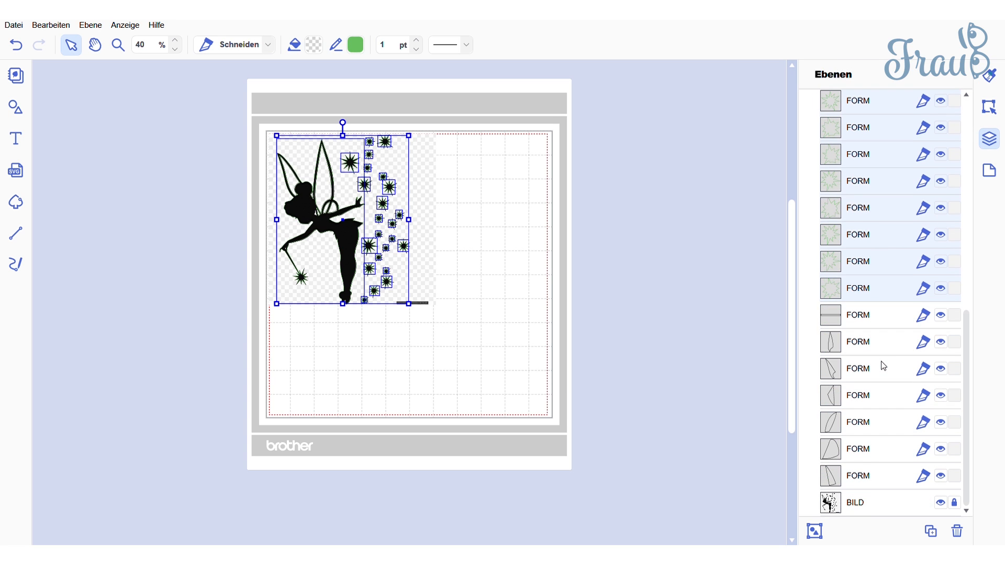
{"action": "left_click", "coordinate": [873, 320]}
{"action": "left_click", "coordinate": [860, 476], "text": "shift"}
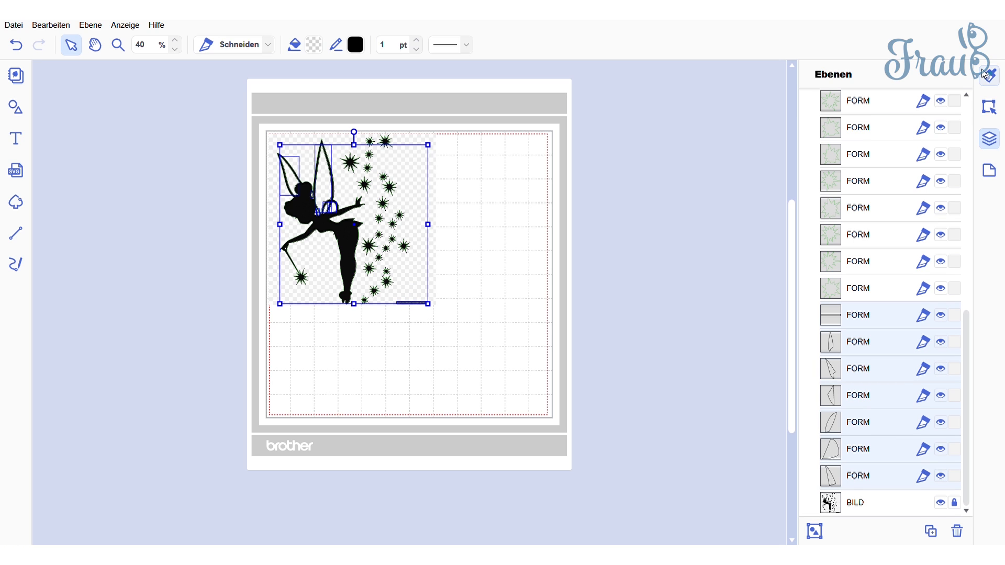
{"action": "left_click", "coordinate": [987, 74]}
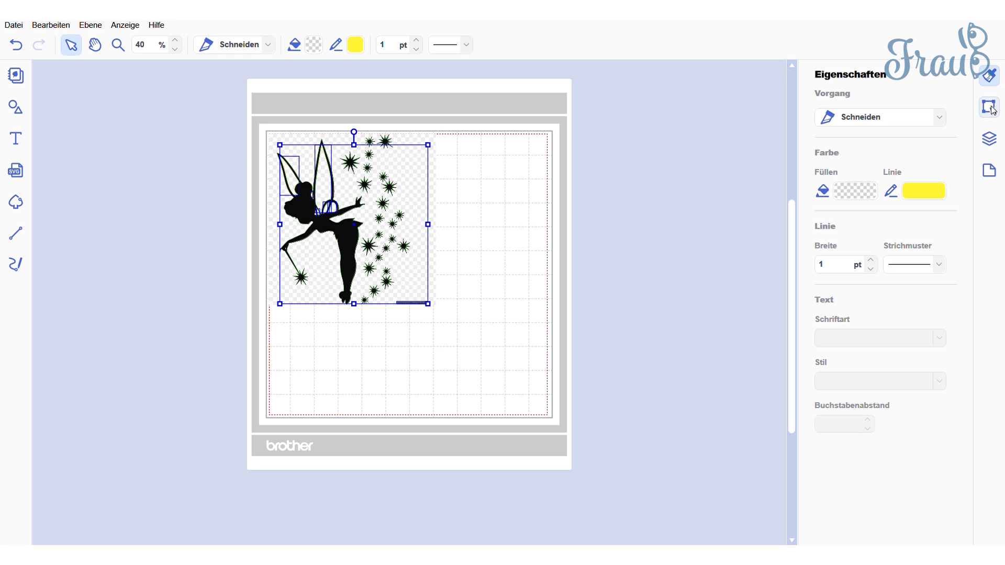
Examine the yellow and green contours around the fairy's wings up close at 170 % zoom
{"action": "left_click", "coordinate": [990, 139]}
{"action": "scroll", "coordinate": [874, 480], "scroll_direction": "down", "scroll_amount": 5}
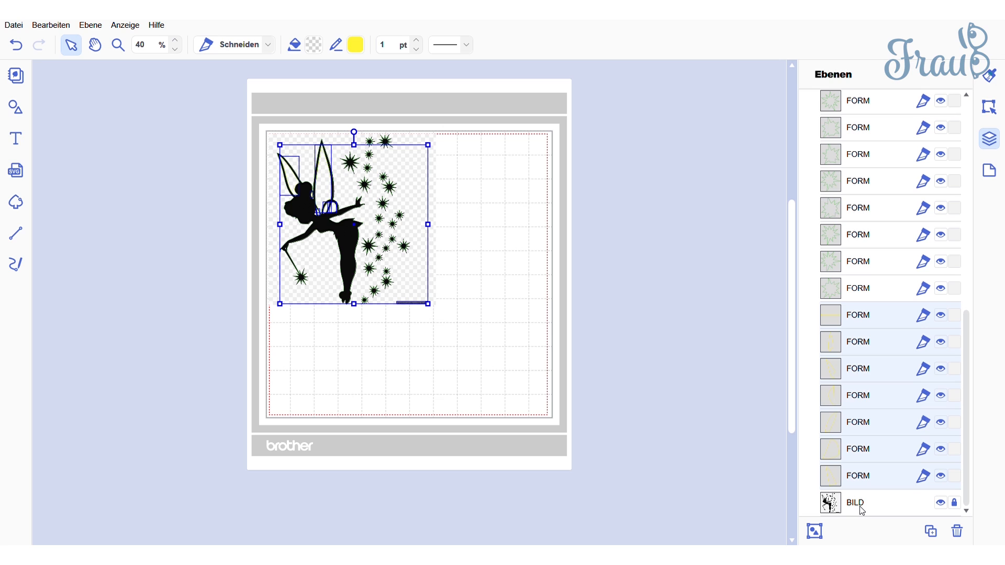
{"action": "left_click", "coordinate": [859, 289]}
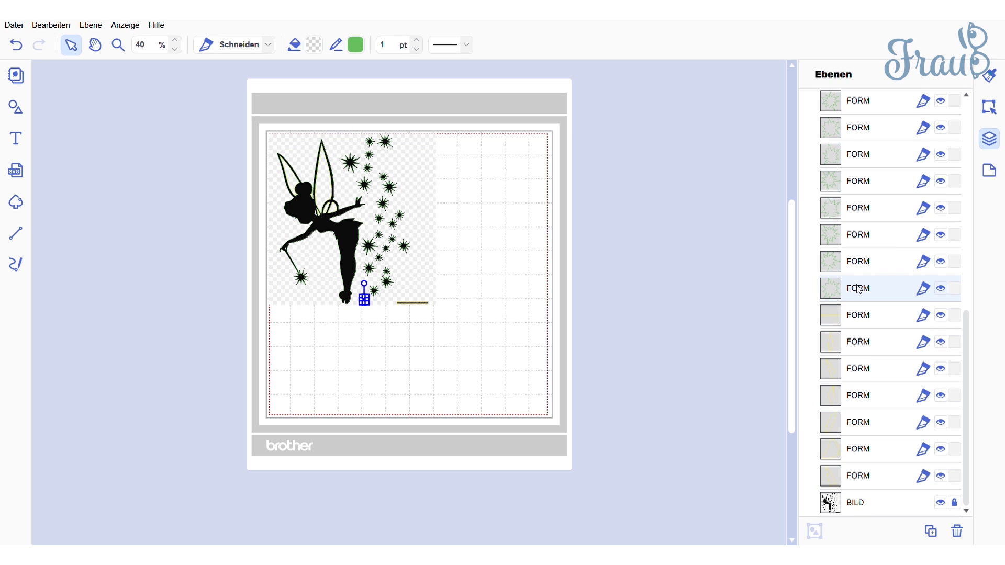
{"action": "left_click", "coordinate": [662, 238]}
{"action": "left_click", "coordinate": [175, 40]}
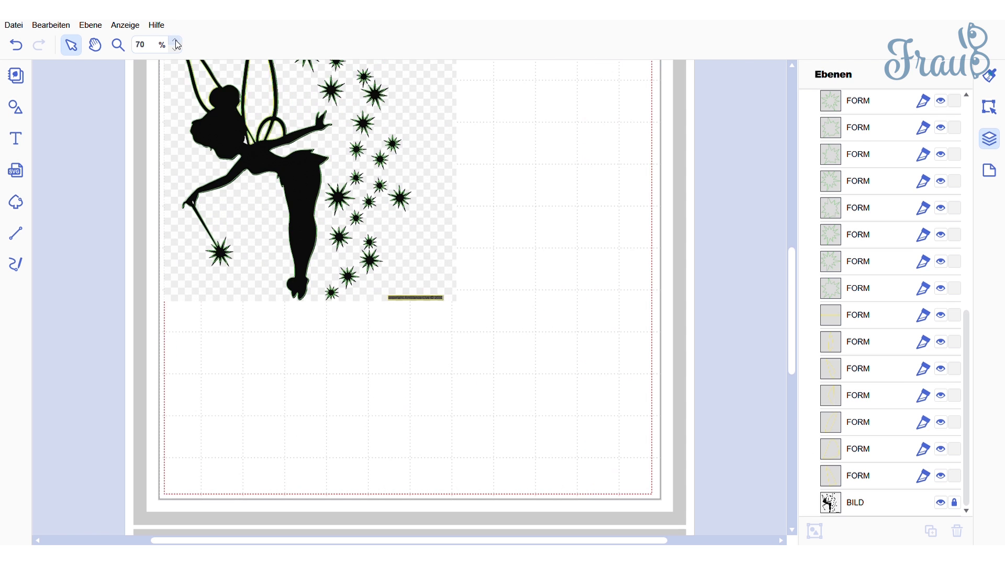
{"action": "scroll", "coordinate": [338, 233], "scroll_direction": "up", "scroll_amount": 4}
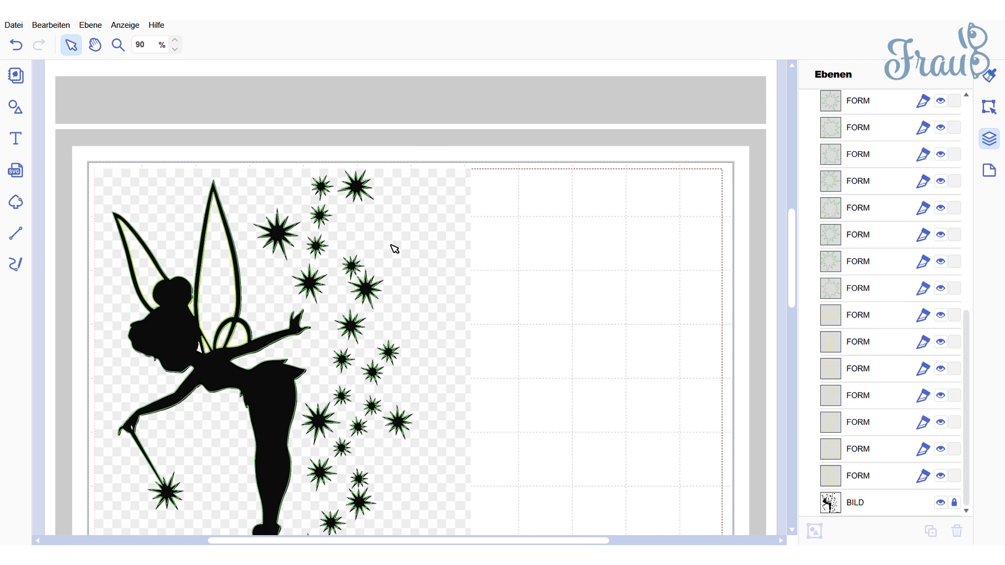
{"action": "left_click_drag", "start_coordinate": [538, 541], "coordinate": [462, 541]}
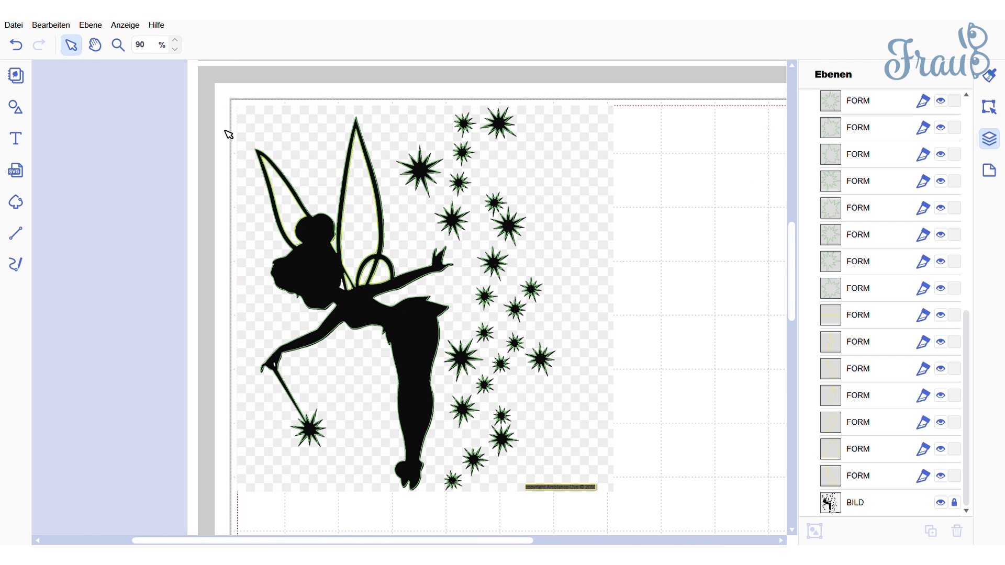
{"action": "left_click", "coordinate": [176, 40]}
{"action": "left_click", "coordinate": [176, 40]}
{"action": "left_click", "coordinate": [176, 41]}
{"action": "left_click", "coordinate": [177, 41]}
{"action": "left_click", "coordinate": [177, 41]}
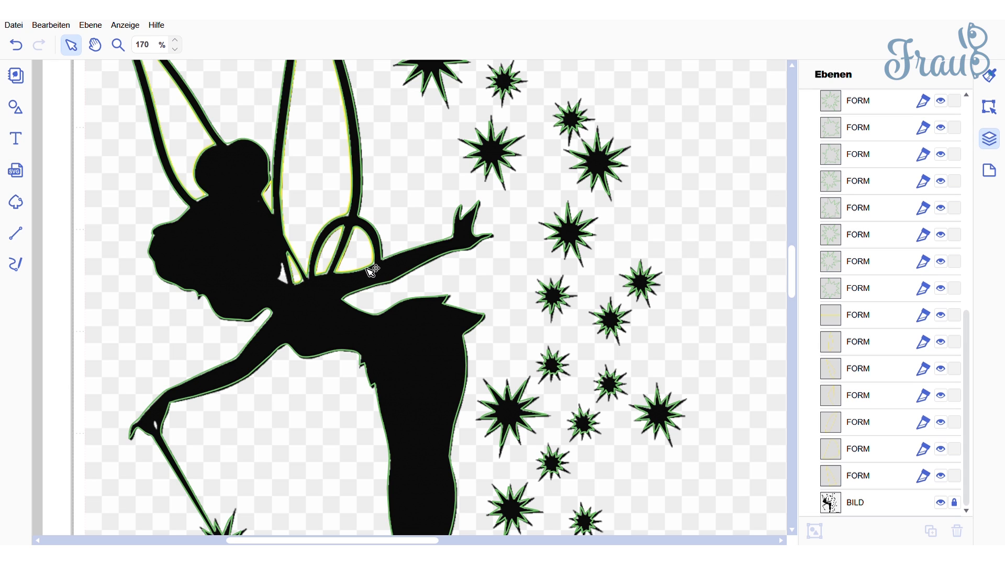
Select all seven yellow shapes in the layer list and delete them
{"action": "left_click", "coordinate": [875, 325]}
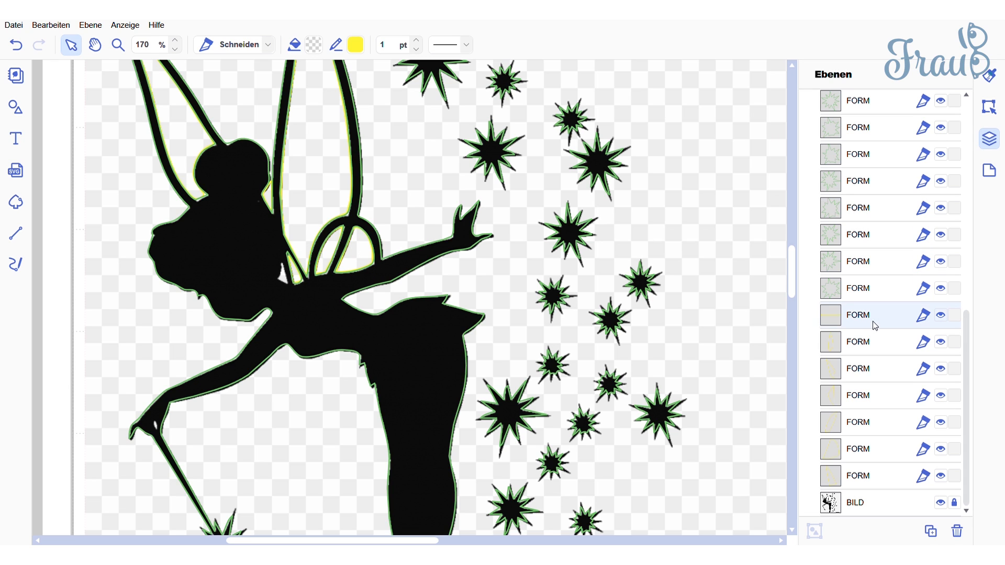
{"action": "left_click", "coordinate": [866, 479], "text": "shift"}
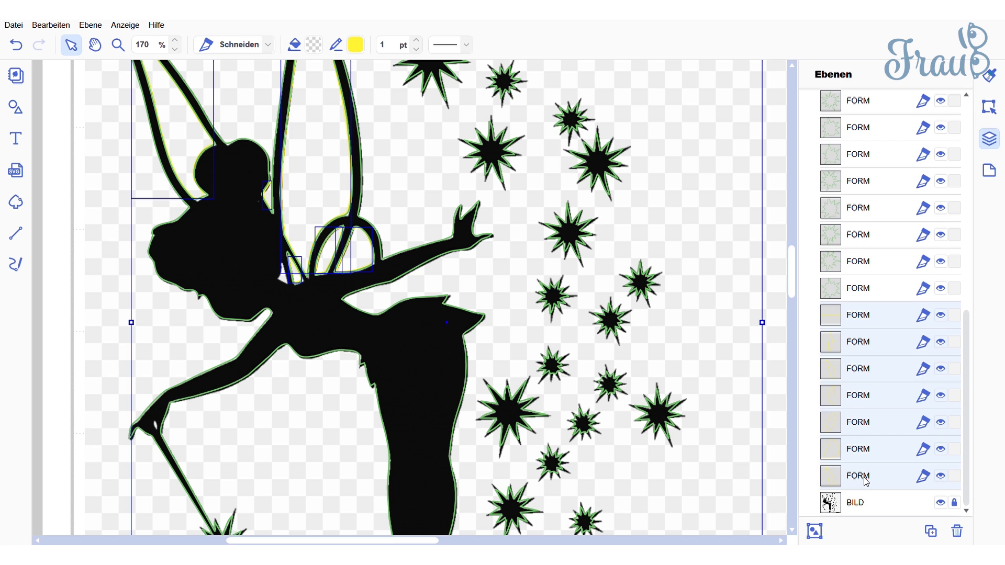
{"action": "key", "text": "Delete"}
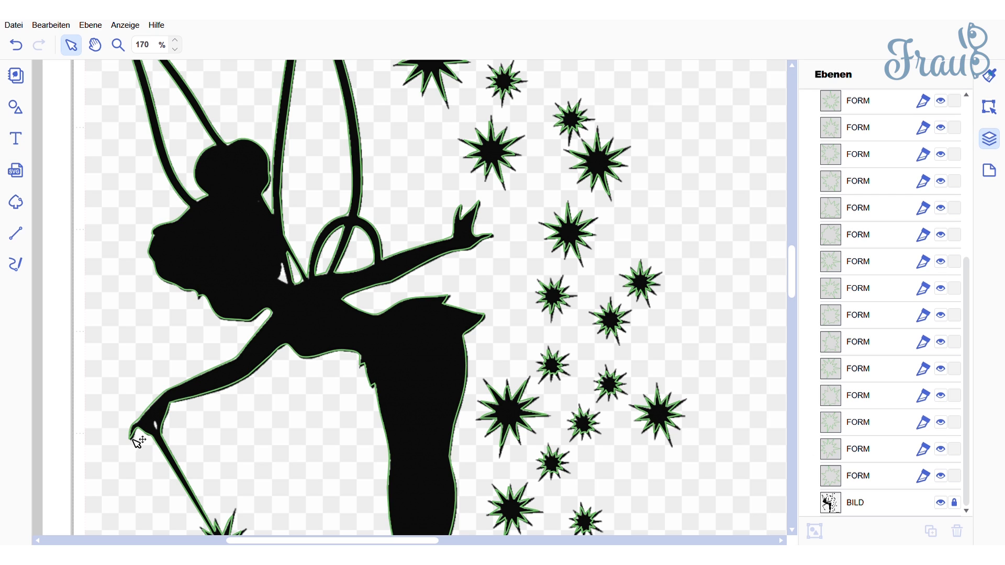
Examine how closely the green trace contours follow the stars beside the wing at 250 % zoom
{"action": "scroll", "coordinate": [420, 392], "scroll_direction": "up", "scroll_amount": 1}
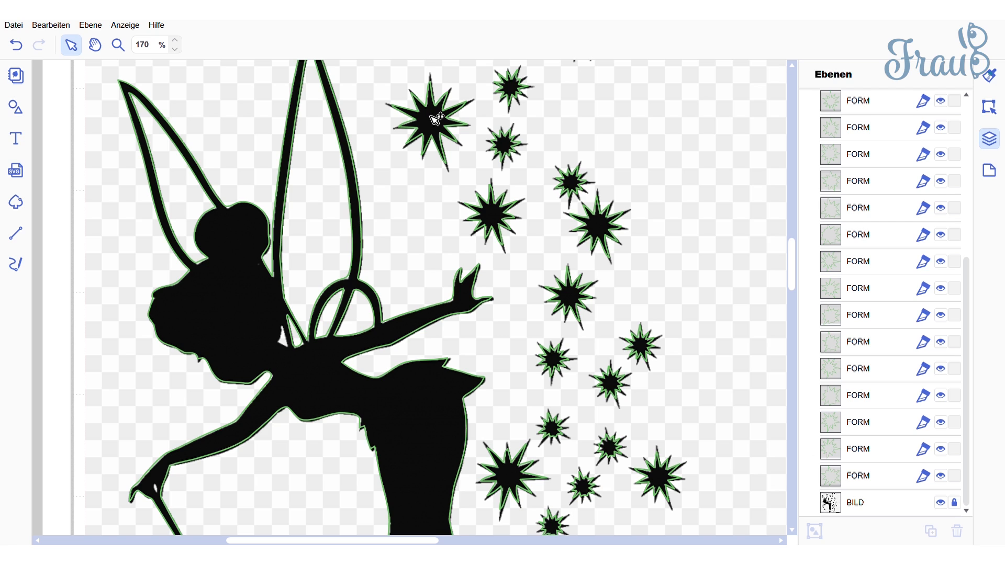
{"action": "left_click", "coordinate": [175, 40]}
{"action": "left_click", "coordinate": [176, 40]}
{"action": "left_click", "coordinate": [176, 40]}
{"action": "left_click", "coordinate": [176, 40]}
{"action": "left_click", "coordinate": [176, 40]}
{"action": "left_click", "coordinate": [175, 40]}
{"action": "left_click", "coordinate": [175, 40]}
{"action": "scroll", "coordinate": [539, 335], "scroll_direction": "up", "scroll_amount": 3}
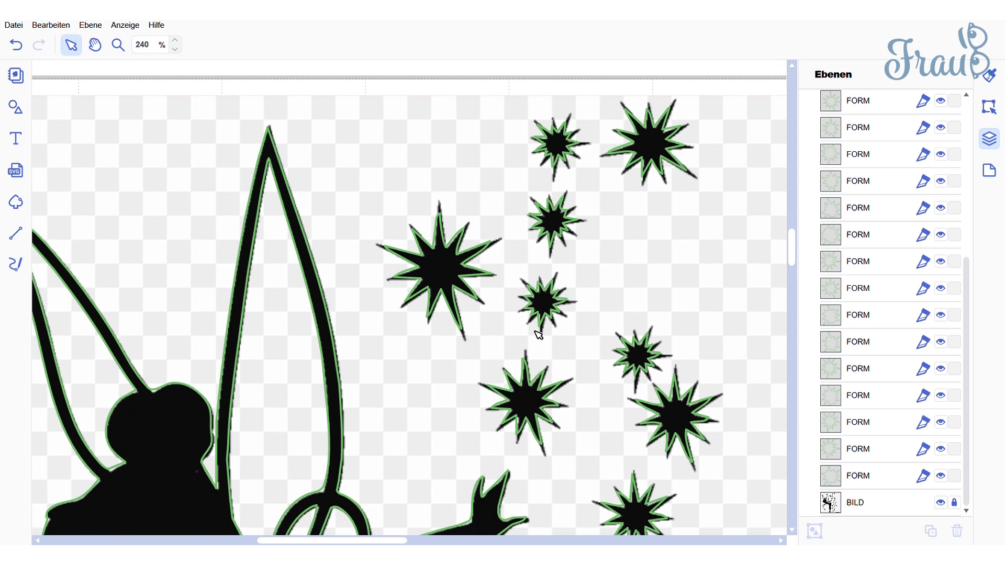
{"action": "left_click", "coordinate": [176, 41]}
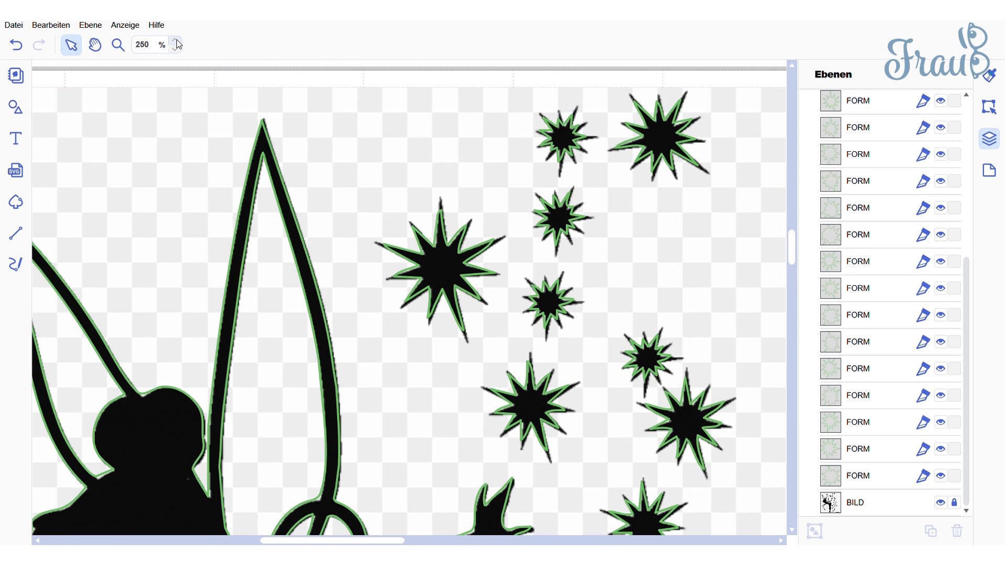
Show the path points of the large star's green contour beside the wing
{"action": "left_click", "coordinate": [490, 258]}
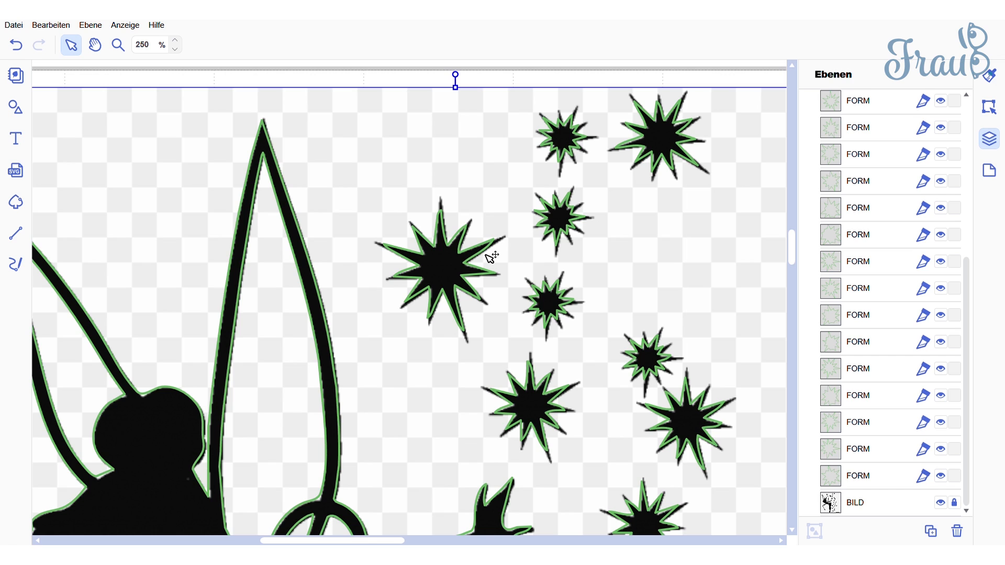
{"action": "left_click", "coordinate": [491, 256]}
{"action": "double_click", "coordinate": [491, 257]}
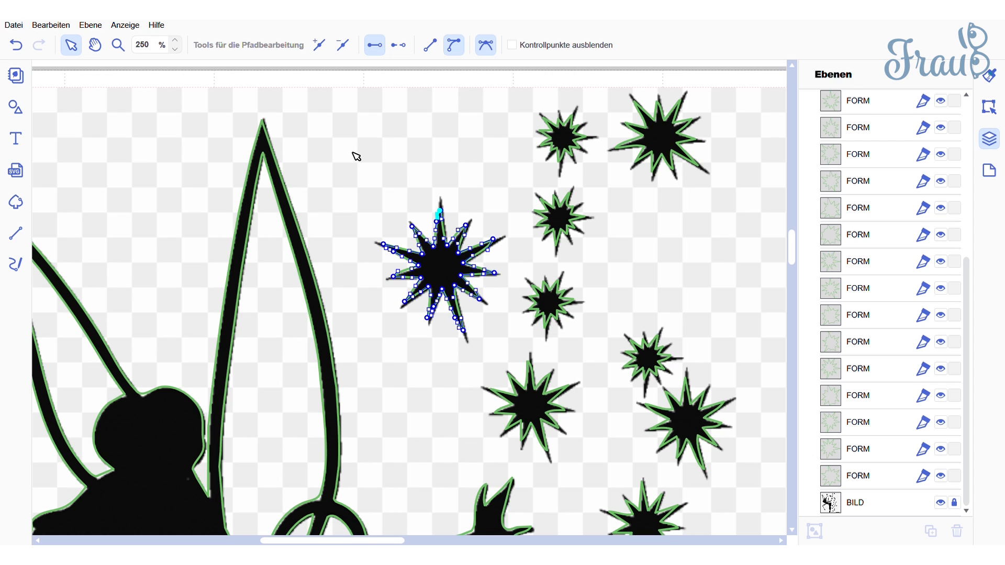
Draw a small closed four-cornered test shape with a curved lower edge above the large star
{"action": "left_click", "coordinate": [16, 233]}
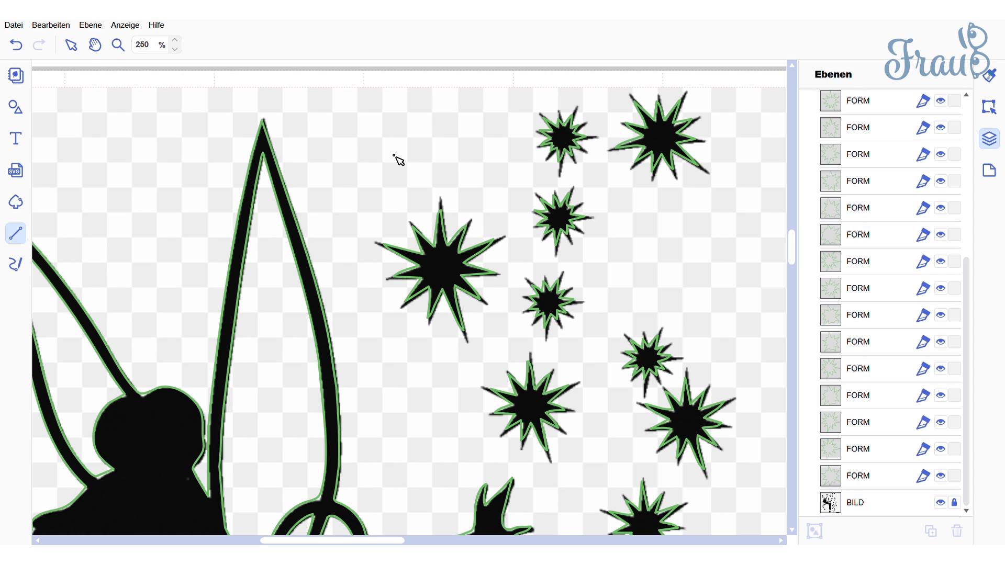
{"action": "left_click", "coordinate": [407, 141]}
{"action": "left_click", "coordinate": [389, 185]}
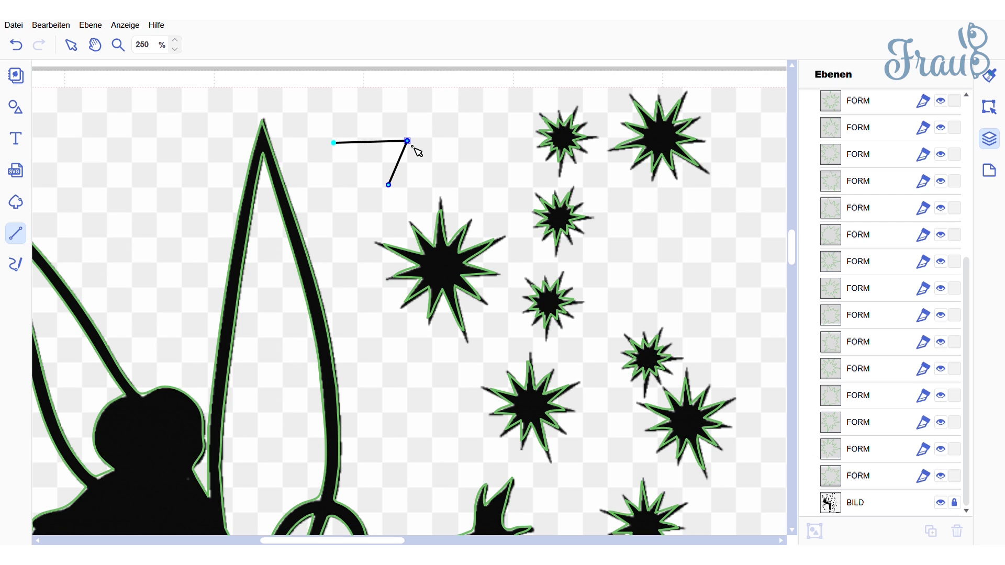
{"action": "left_click", "coordinate": [361, 139]}
{"action": "key", "text": "BackSpace"}
{"action": "left_click", "coordinate": [349, 189]}
{"action": "left_click_drag", "start_coordinate": [352, 189], "coordinate": [327, 168]}
{"action": "left_click", "coordinate": [334, 144]}
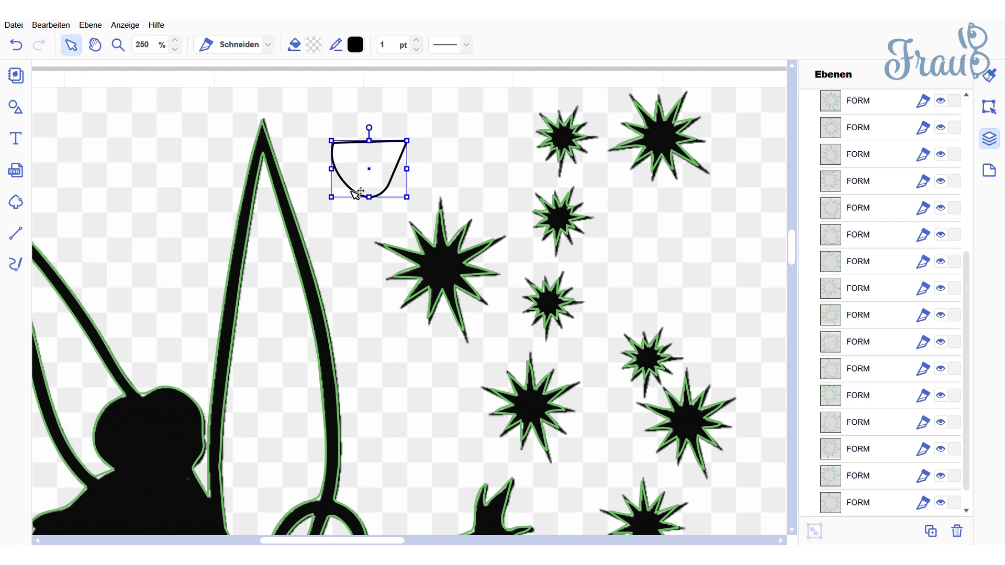
Open the test shape for path editing and bend its lower edge inward with a curve handle
{"action": "double_click", "coordinate": [352, 191]}
{"action": "left_click", "coordinate": [381, 216]}
{"action": "left_click_drag", "start_coordinate": [381, 215], "coordinate": [378, 169]}
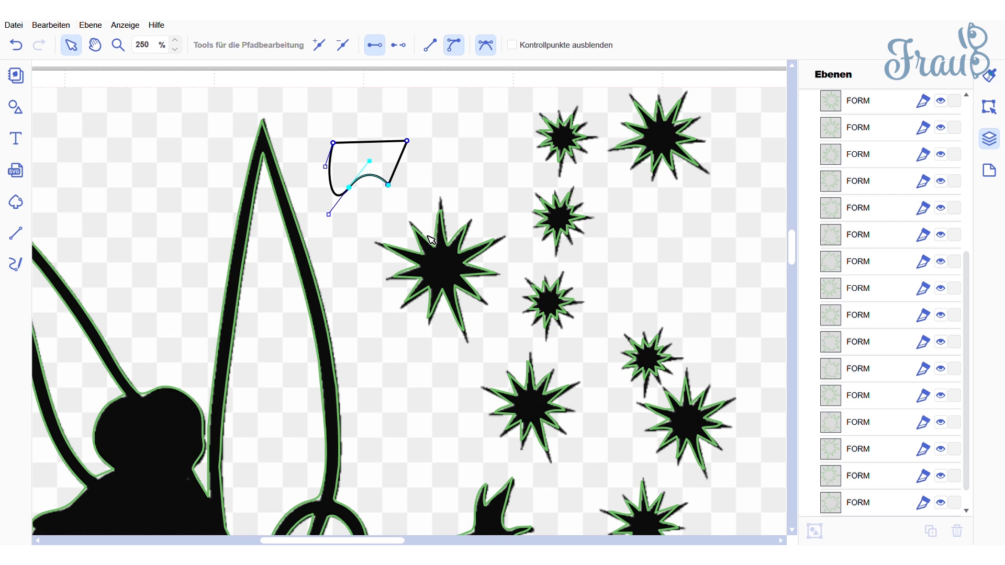
Delete the hand-drawn test shape from the layer list
{"action": "scroll", "coordinate": [853, 182], "scroll_direction": "up", "scroll_amount": 5}
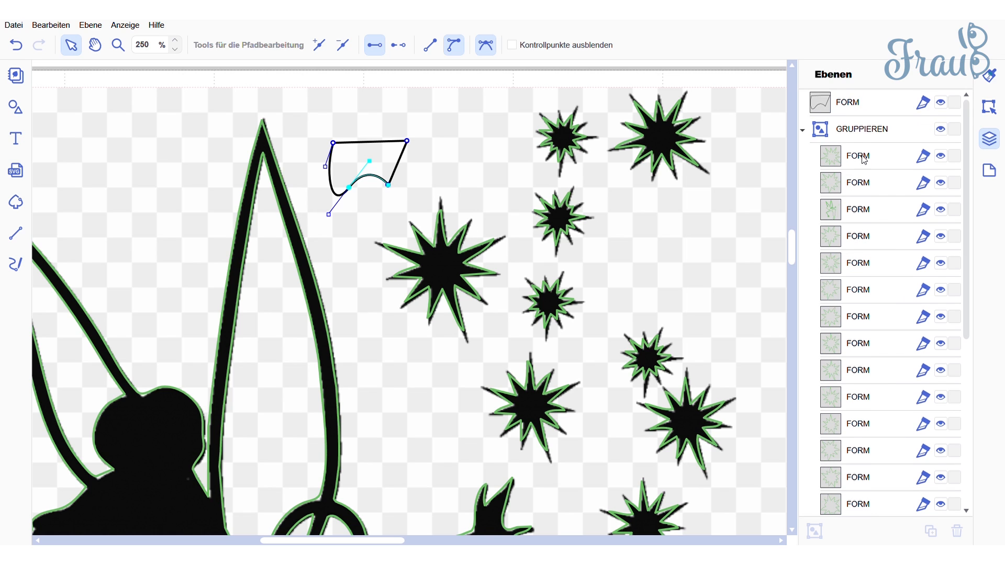
{"action": "left_click", "coordinate": [873, 112]}
{"action": "key", "text": "Delete"}
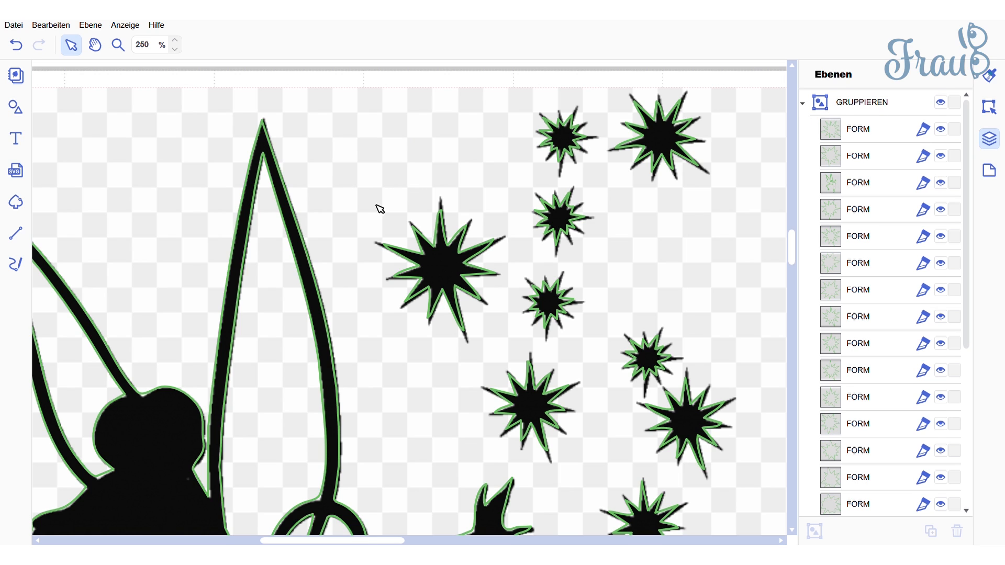
Select the large star's green contour within the group, delete it, and activate the straight-line path tool
{"action": "left_click", "coordinate": [417, 262]}
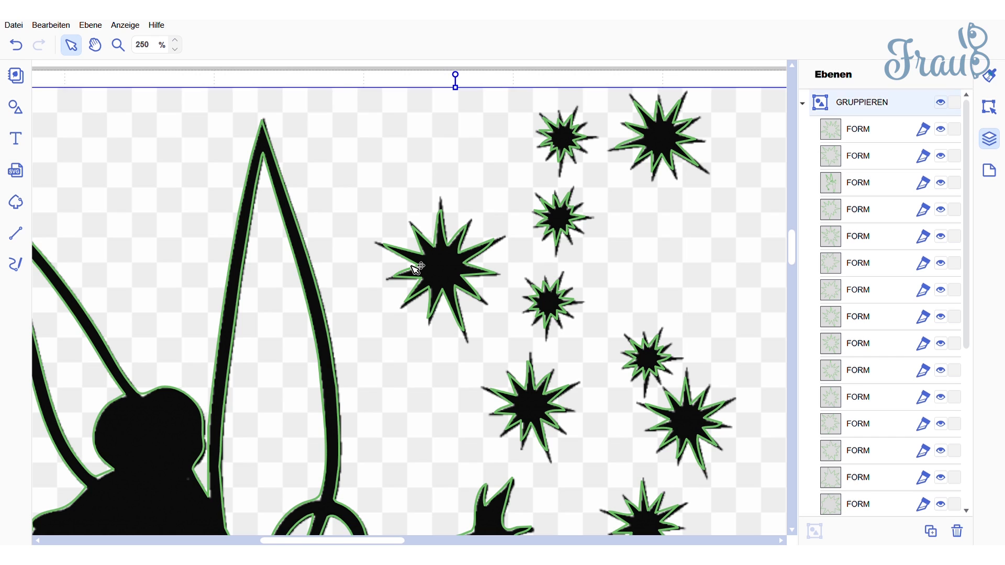
{"action": "left_click", "coordinate": [417, 262]}
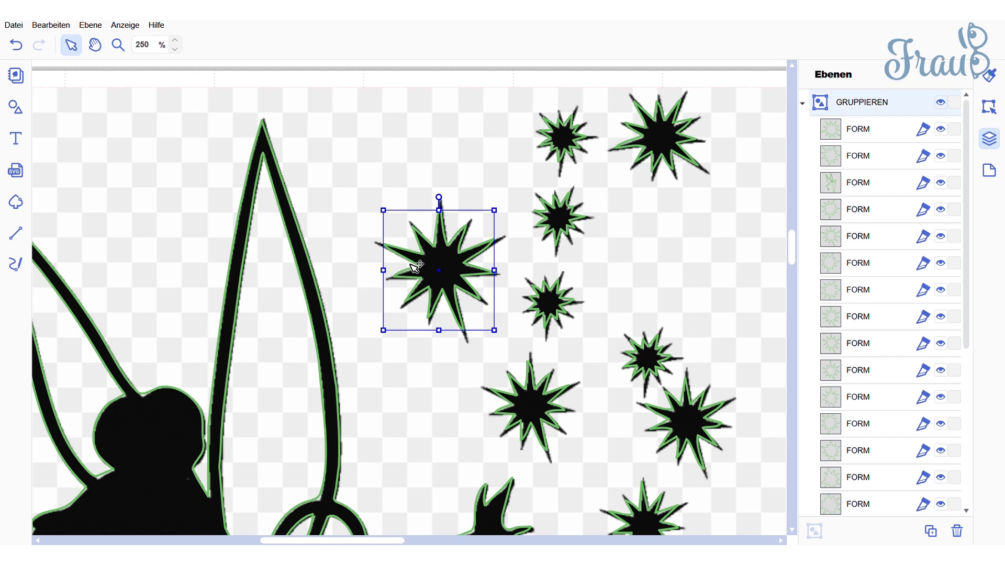
{"action": "left_click", "coordinate": [382, 230]}
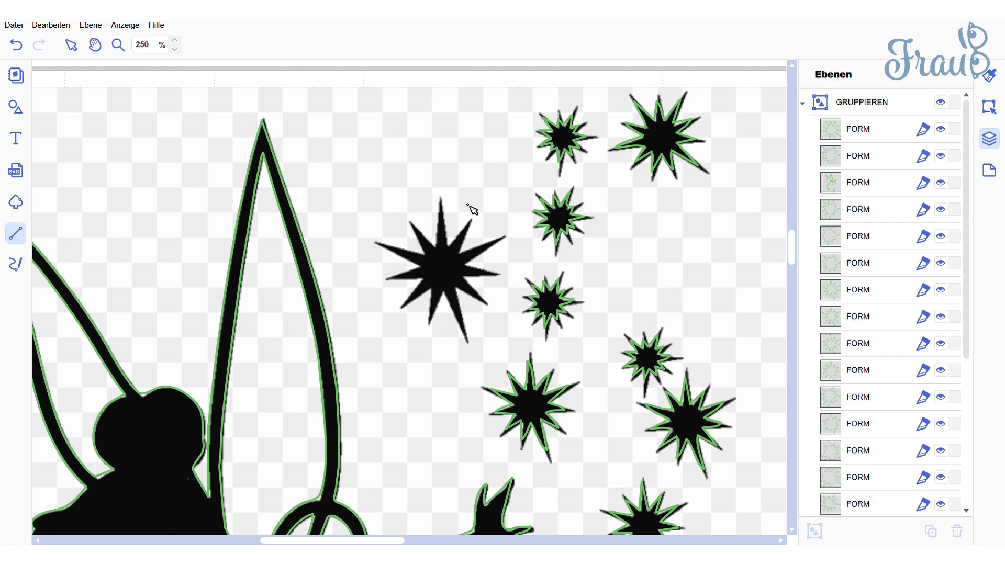
Trace the large black star with a closed straight-line path, placing points on every tip and inner corner
{"action": "left_click", "coordinate": [441, 197]}
{"action": "left_click", "coordinate": [448, 247]}
{"action": "left_click", "coordinate": [472, 218]}
{"action": "left_click", "coordinate": [460, 253]}
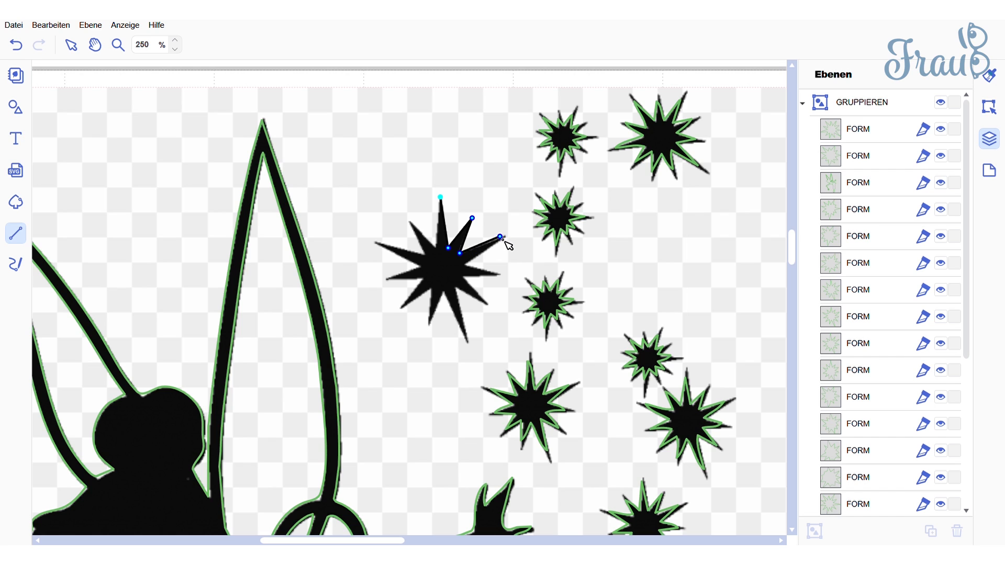
{"action": "left_click", "coordinate": [504, 238]}
{"action": "left_click", "coordinate": [464, 265]}
{"action": "left_click", "coordinate": [500, 273]}
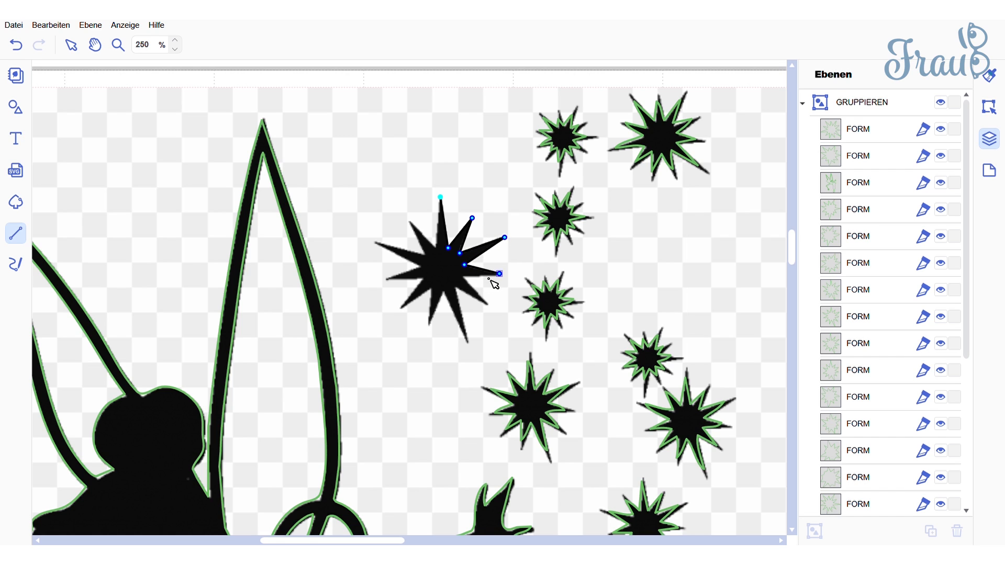
{"action": "left_click", "coordinate": [463, 276]}
{"action": "left_click", "coordinate": [486, 304]}
{"action": "left_click", "coordinate": [456, 288]}
{"action": "left_click", "coordinate": [468, 342]}
{"action": "left_click", "coordinate": [444, 292]}
{"action": "left_click", "coordinate": [430, 326]}
{"action": "left_click", "coordinate": [430, 287]}
{"action": "left_click", "coordinate": [399, 311]}
{"action": "left_click", "coordinate": [423, 280]}
{"action": "left_click", "coordinate": [386, 279]}
{"action": "left_click", "coordinate": [420, 266]}
{"action": "left_click", "coordinate": [375, 242]}
{"action": "left_click", "coordinate": [424, 255]}
{"action": "left_click", "coordinate": [409, 221]}
{"action": "left_click", "coordinate": [438, 248]}
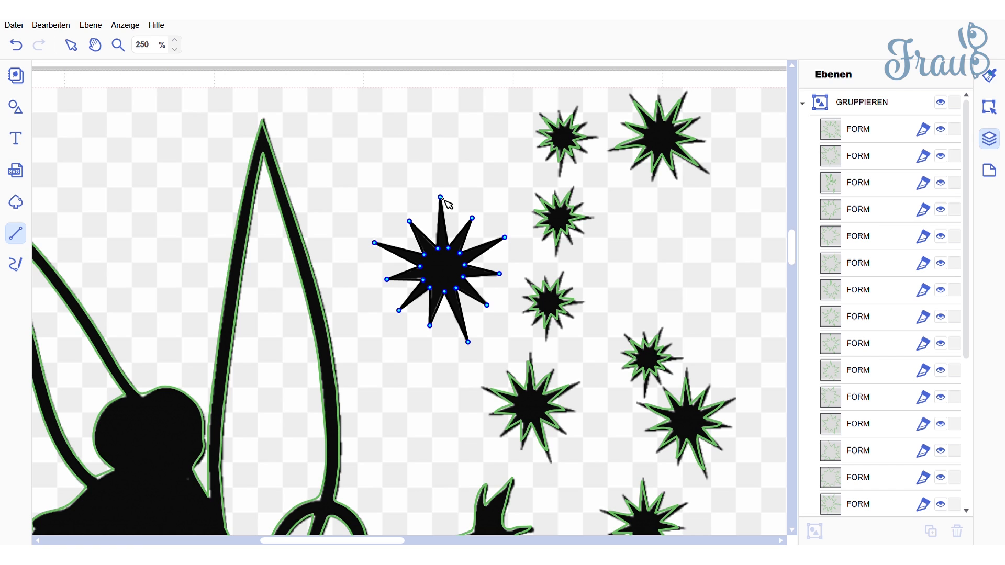
{"action": "left_click", "coordinate": [442, 198]}
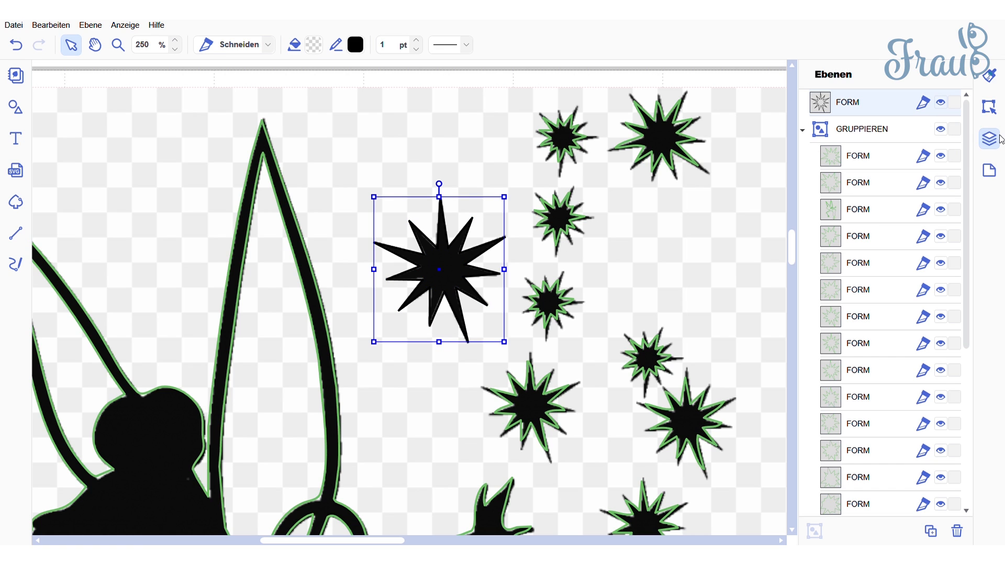
Set the line colour of the hand-traced large star to pink and deselect it
{"action": "left_click", "coordinate": [990, 77]}
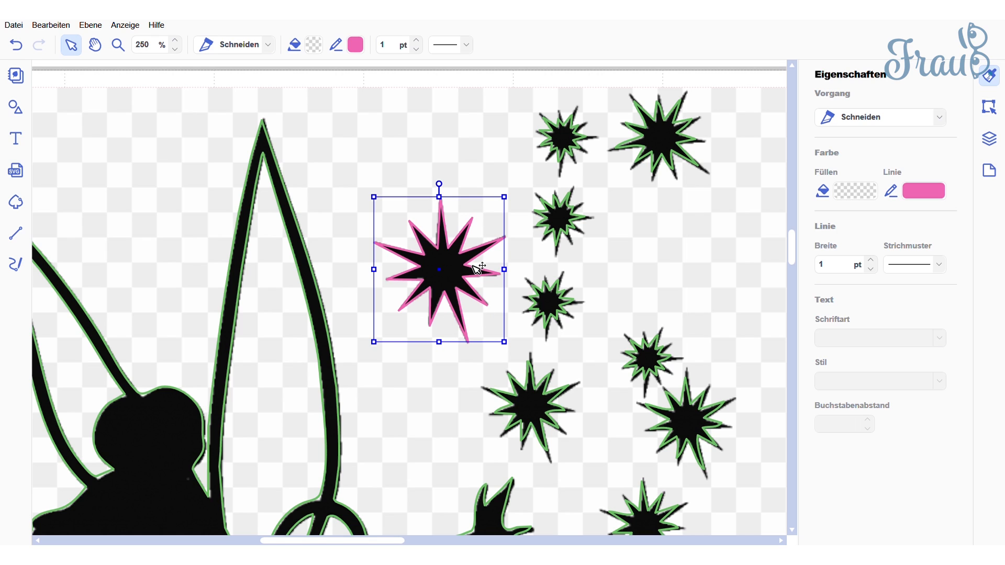
{"action": "left_click", "coordinate": [606, 268]}
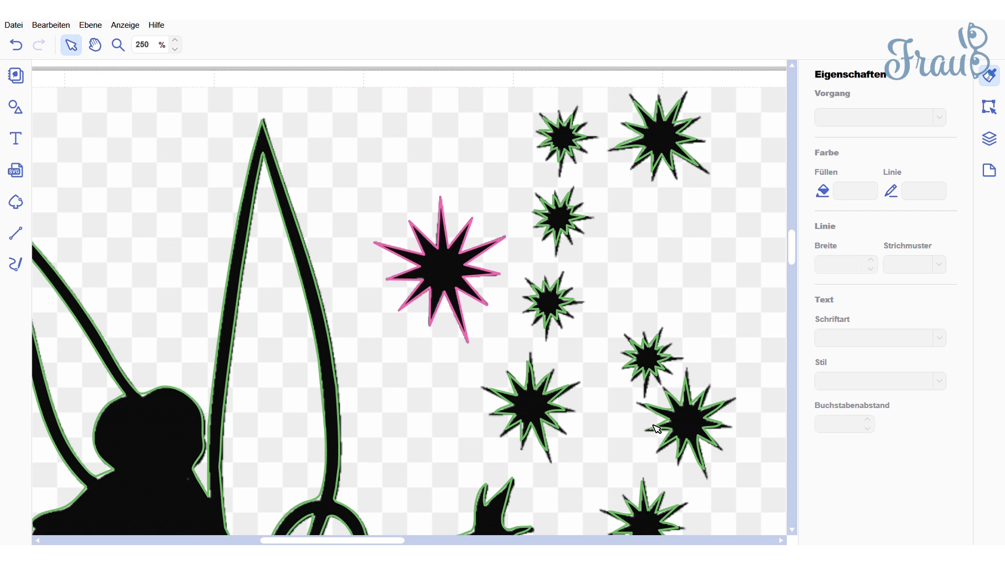
Open the path points of the medium-sized star below the pink star for editing
{"action": "scroll", "coordinate": [599, 458], "scroll_direction": "down", "scroll_amount": 3}
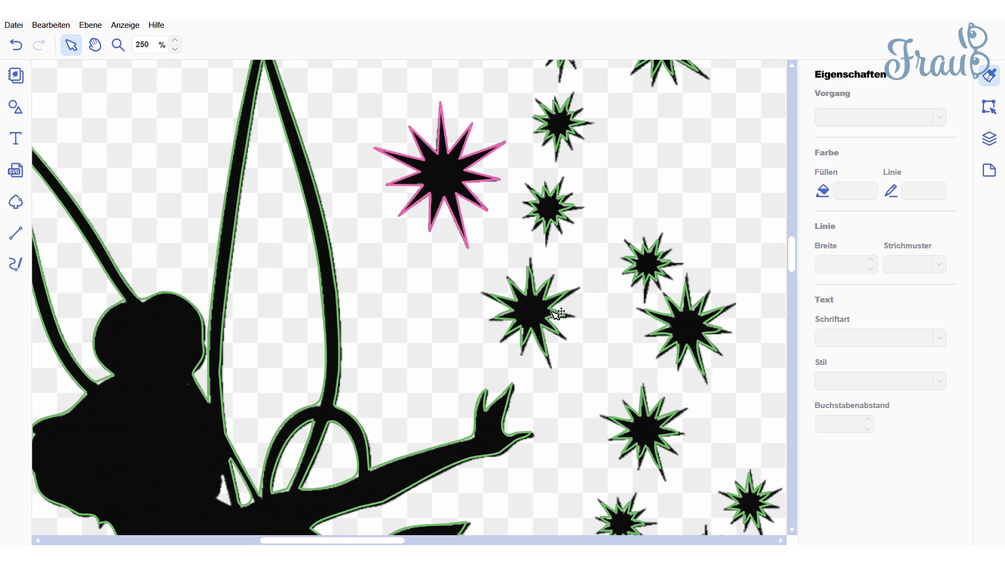
{"action": "scroll", "coordinate": [555, 314], "scroll_direction": "up", "scroll_amount": 1}
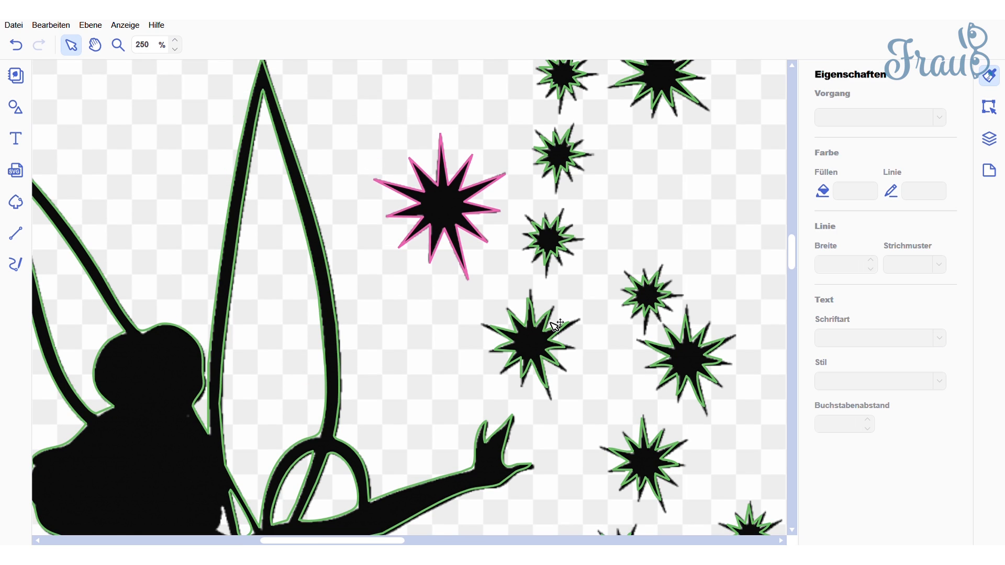
{"action": "left_click", "coordinate": [556, 325]}
{"action": "double_click", "coordinate": [556, 326]}
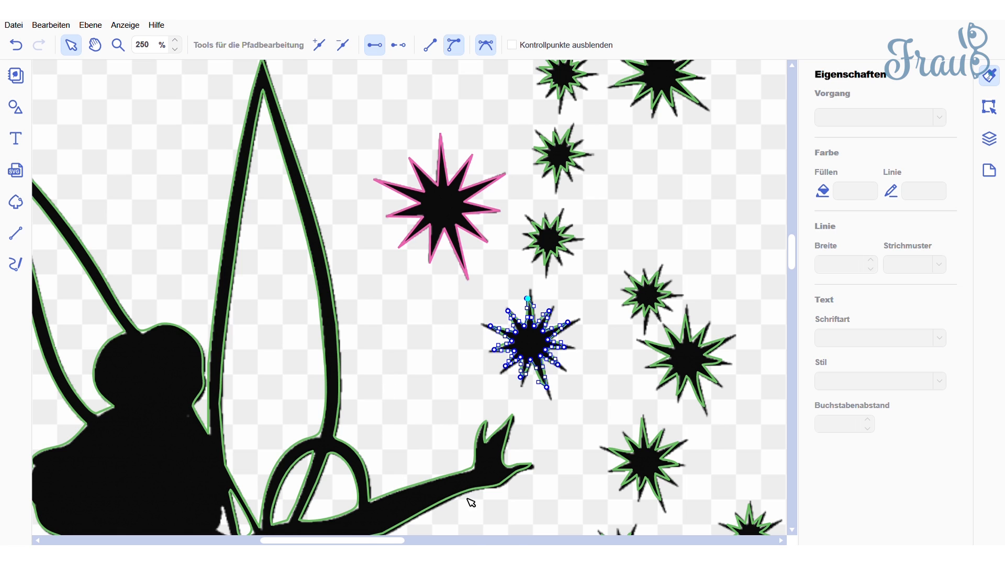
Reshape the fairy's contour around the small protrusion on the lower edge of the face by moving its path points, and end point editing
{"action": "left_click_drag", "start_coordinate": [388, 543], "coordinate": [348, 539]}
{"action": "scroll", "coordinate": [302, 382], "scroll_direction": "down", "scroll_amount": 2}
{"action": "scroll", "coordinate": [301, 382], "scroll_direction": "down", "scroll_amount": 2}
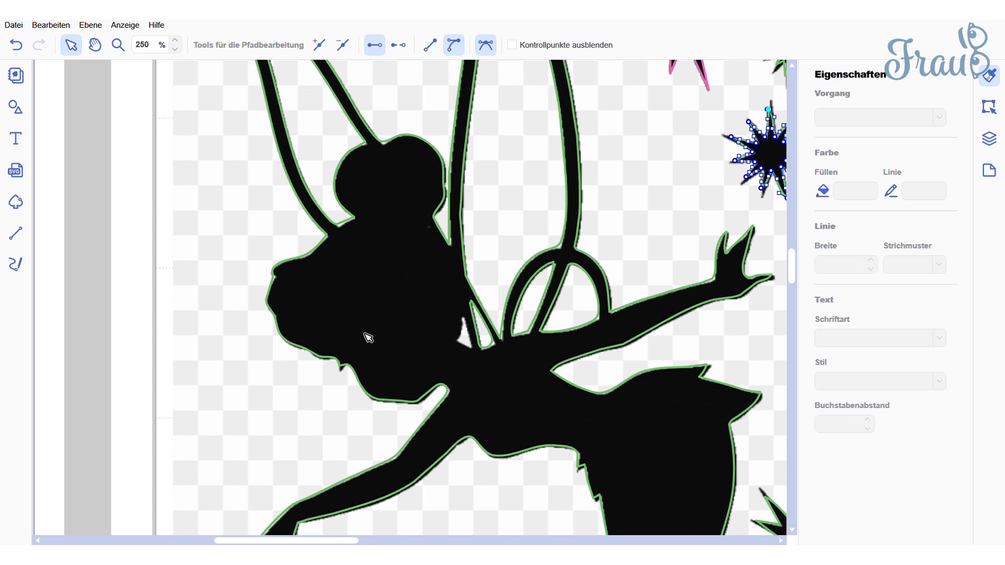
{"action": "left_click", "coordinate": [336, 361]}
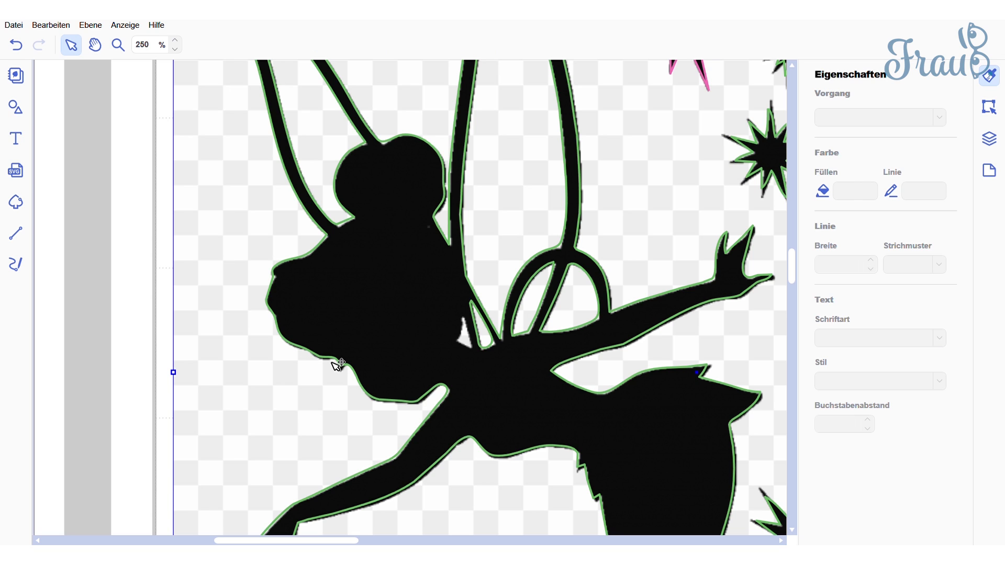
{"action": "left_click", "coordinate": [336, 361]}
{"action": "double_click", "coordinate": [338, 364]}
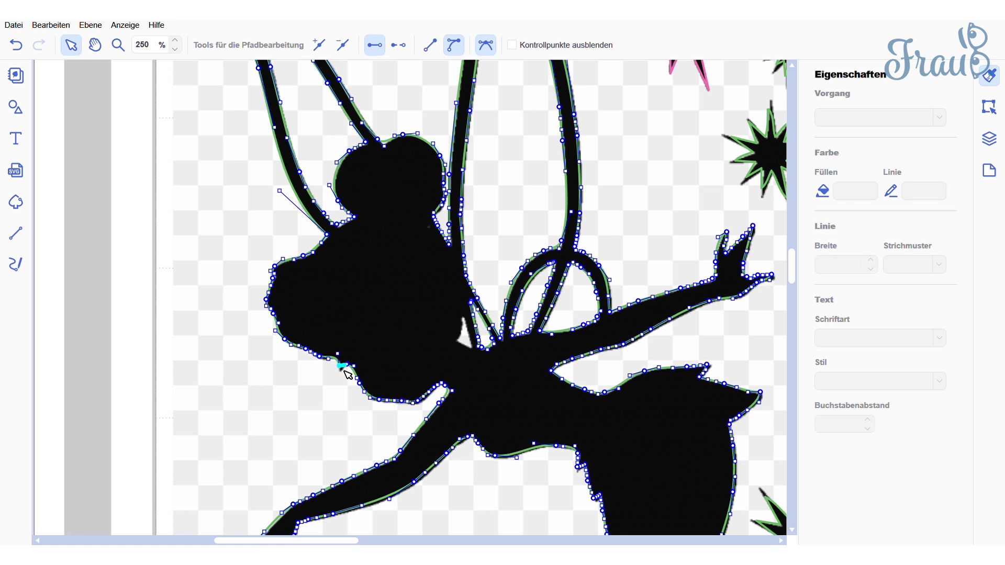
{"action": "left_click_drag", "start_coordinate": [344, 376], "coordinate": [343, 377]}
{"action": "mouse_move", "coordinate": [345, 363]}
{"action": "left_mouse_down"}
{"action": "mouse_move", "coordinate": [342, 373]}
{"action": "mouse_move", "coordinate": [336, 354]}
{"action": "left_mouse_up"}
{"action": "left_click", "coordinate": [297, 397]}
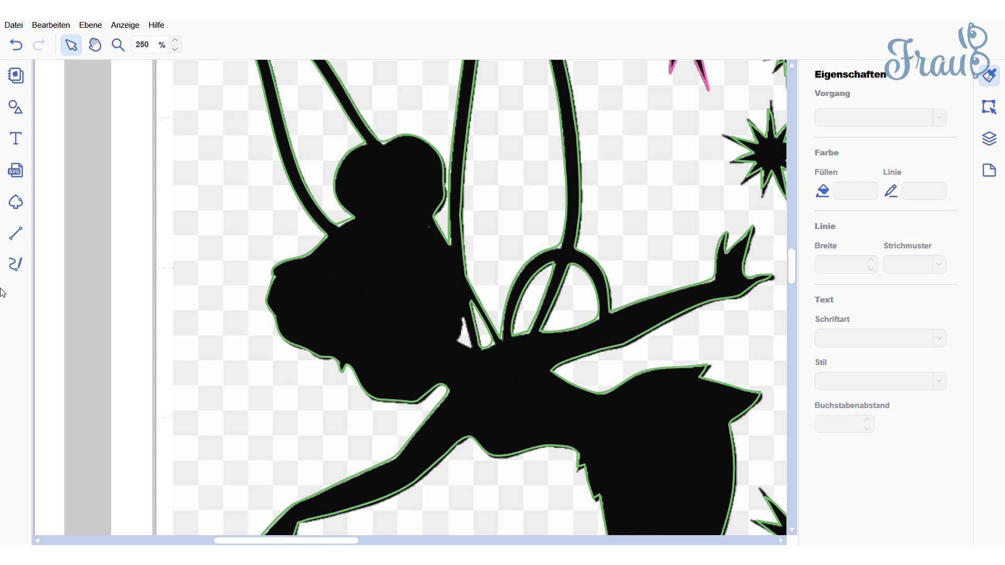
Trace the small white triangular gap between the head and the wing base with a closed straight-line path and deselect it
{"action": "left_click", "coordinate": [24, 236]}
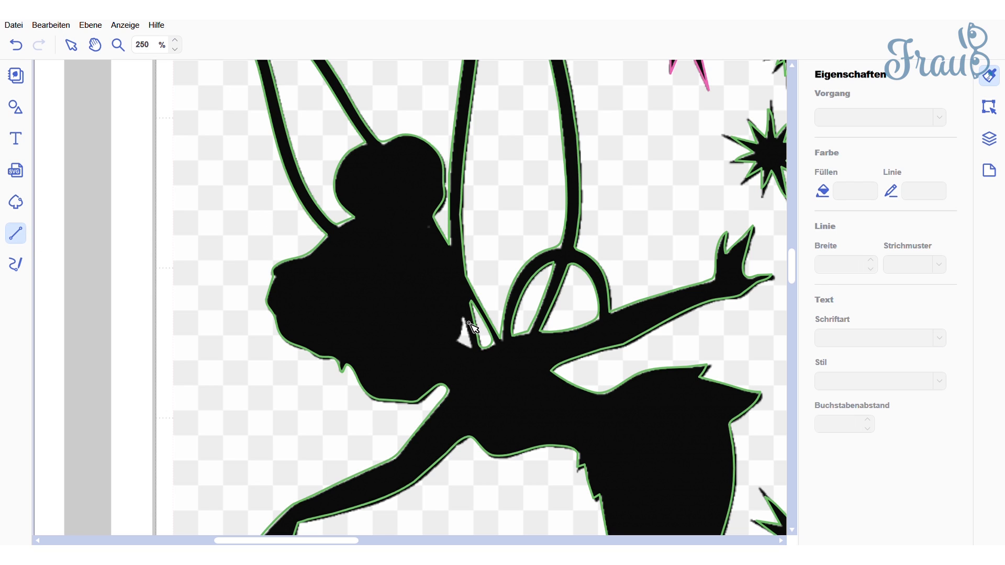
{"action": "left_click_drag", "start_coordinate": [463, 319], "coordinate": [474, 350]}
{"action": "left_click", "coordinate": [459, 340]}
{"action": "left_click", "coordinate": [462, 324]}
{"action": "left_click", "coordinate": [464, 318]}
{"action": "double_click", "coordinate": [465, 319]}
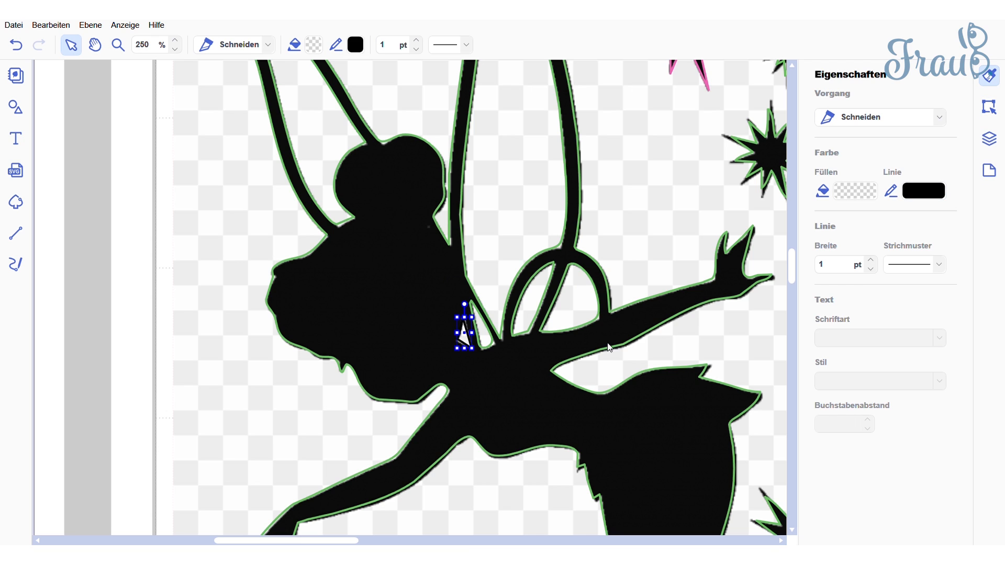
{"action": "left_click", "coordinate": [293, 417]}
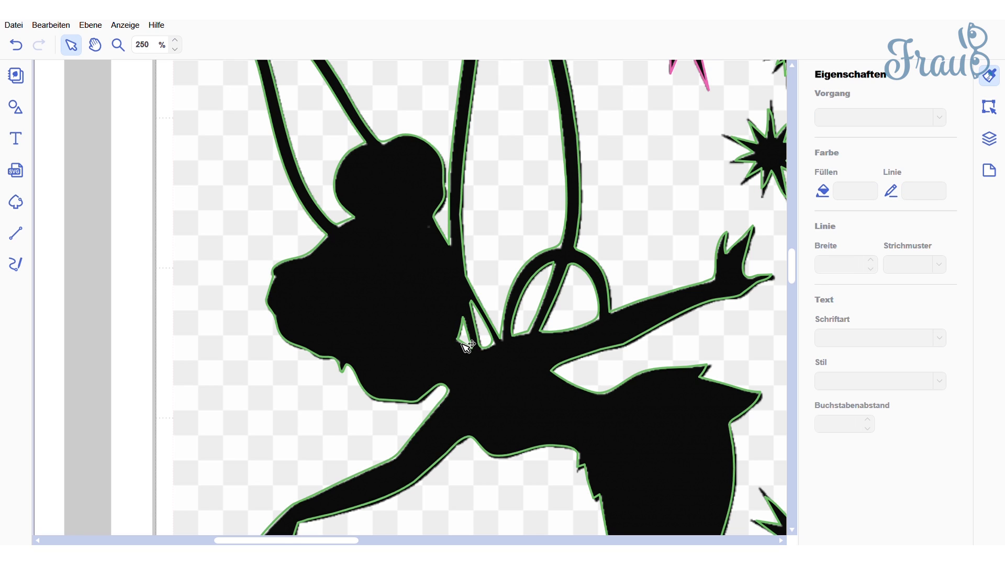
Extend the fairy's contour to the fingertip of the wand hand by moving its path point, and end point editing
{"action": "scroll", "coordinate": [517, 418], "scroll_direction": "down", "scroll_amount": 1}
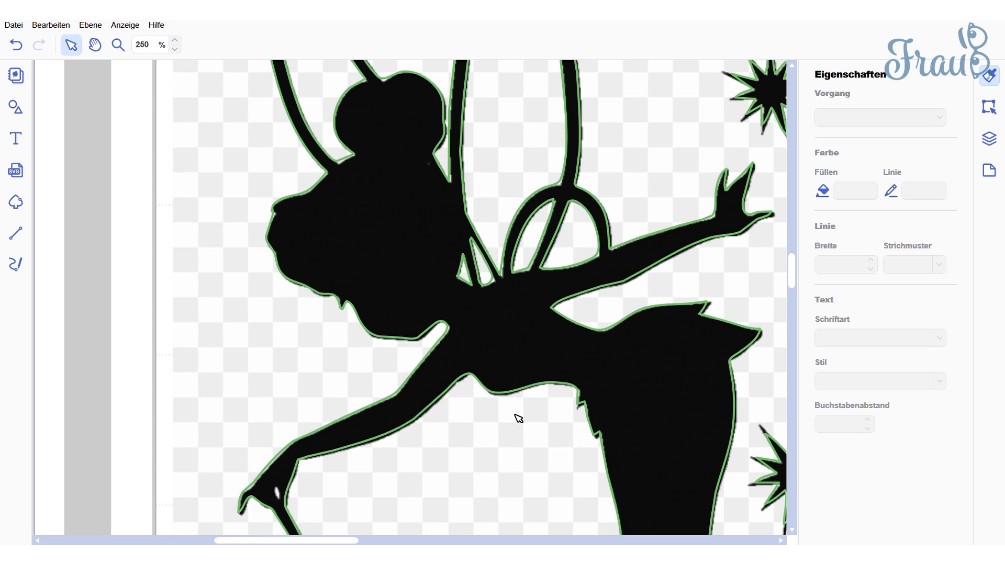
{"action": "scroll", "coordinate": [518, 418], "scroll_direction": "down", "scroll_amount": 1}
{"action": "scroll", "coordinate": [518, 418], "scroll_direction": "down", "scroll_amount": 2}
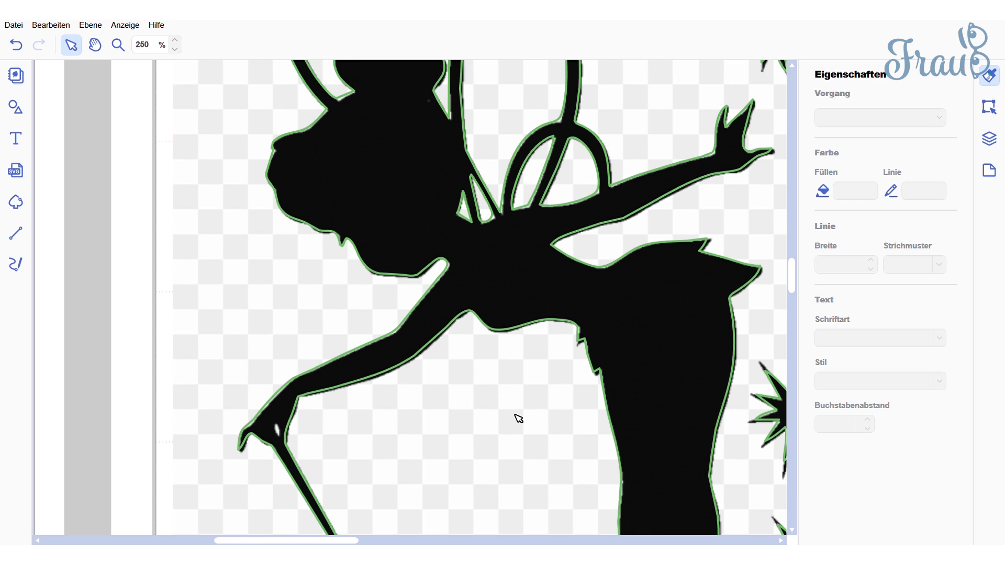
{"action": "left_click", "coordinate": [243, 419]}
{"action": "left_click", "coordinate": [243, 420]}
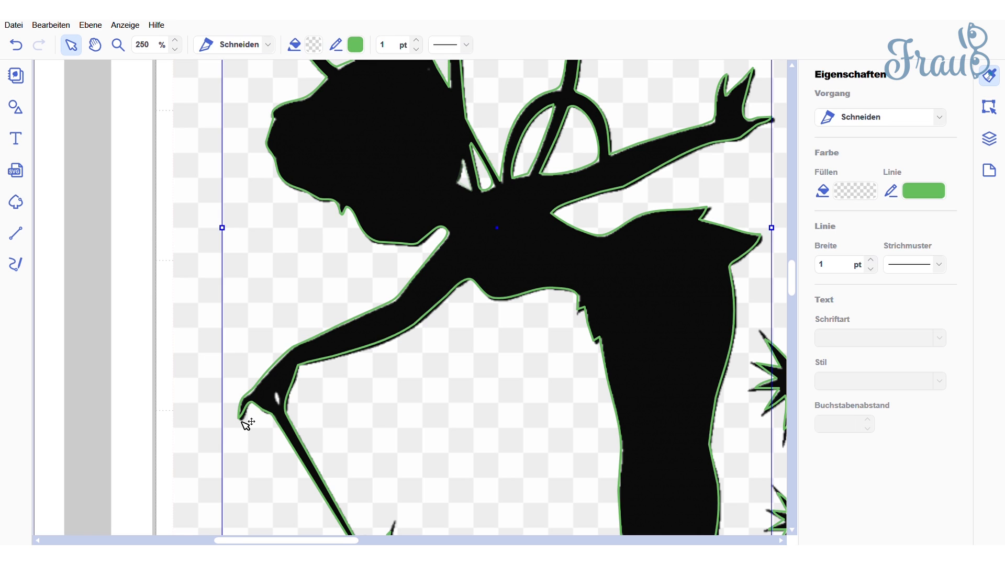
{"action": "double_click", "coordinate": [244, 420]}
{"action": "left_click", "coordinate": [243, 421]}
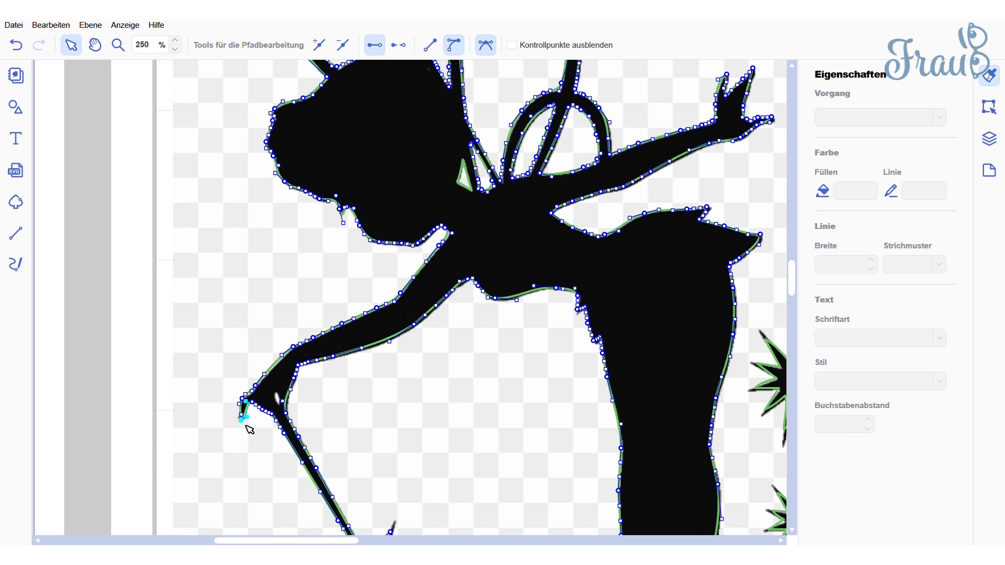
{"action": "left_click_drag", "start_coordinate": [246, 426], "coordinate": [244, 428]}
{"action": "left_click", "coordinate": [359, 440]}
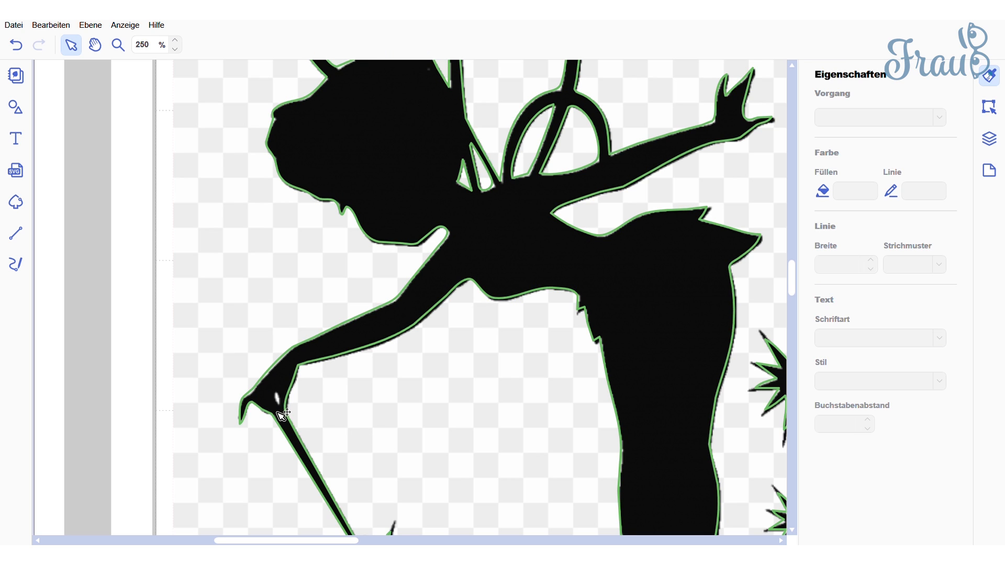
Trace the tiny white opening in the wand hand with a closed straight-line path and deselect it
{"action": "left_click", "coordinate": [16, 233]}
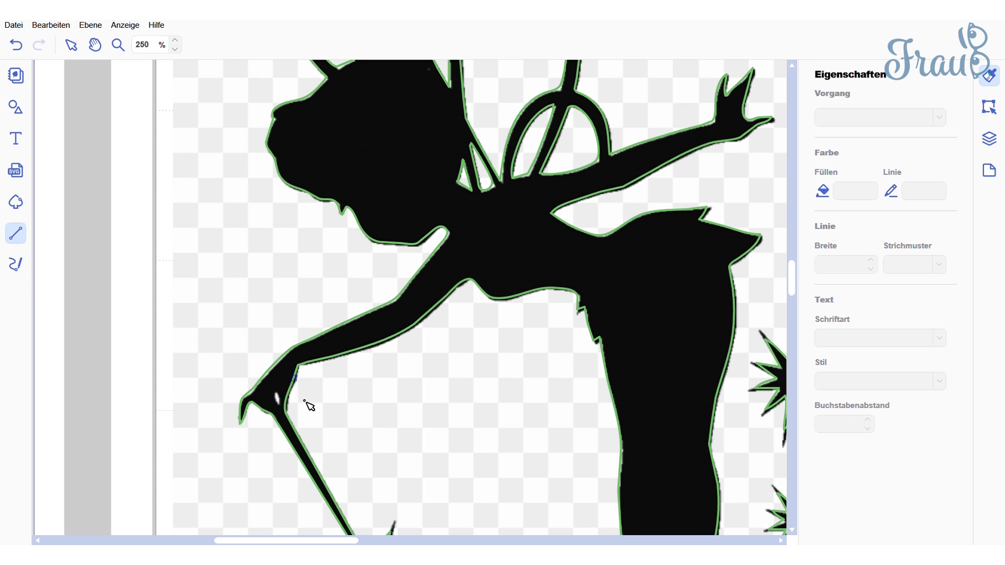
{"action": "mouse_move", "coordinate": [276, 393]}
{"action": "left_mouse_down"}
{"action": "mouse_move", "coordinate": [285, 412]}
{"action": "mouse_move", "coordinate": [281, 398]}
{"action": "left_mouse_up"}
{"action": "left_click", "coordinate": [391, 414]}
{"action": "scroll", "coordinate": [420, 423], "scroll_direction": "down", "scroll_amount": 3}
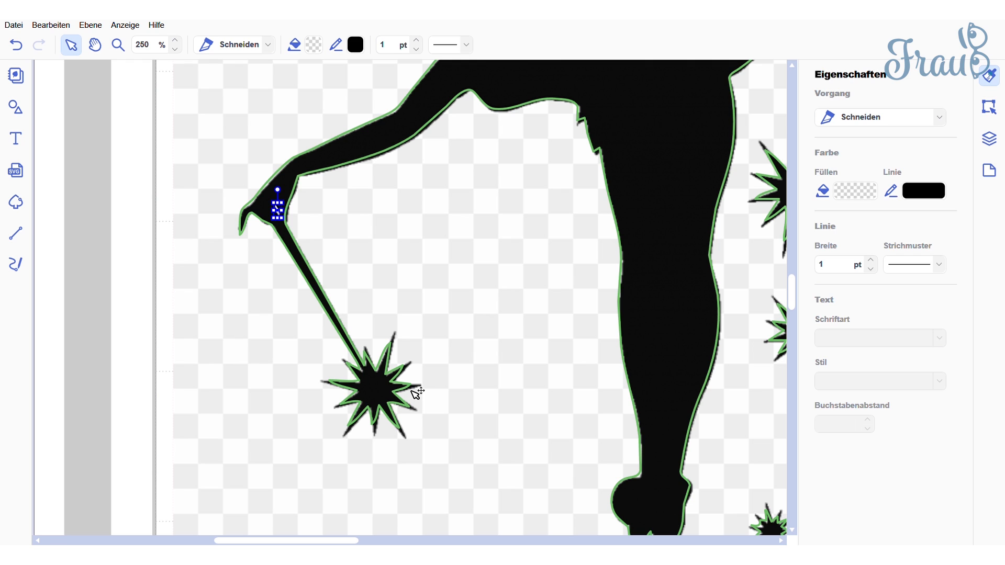
{"action": "key", "text": "Escape"}
Open the fairy's contour for point editing and move the wand star's tips outward to match the black star, undoing the stray point move
{"action": "left_click", "coordinate": [417, 393]}
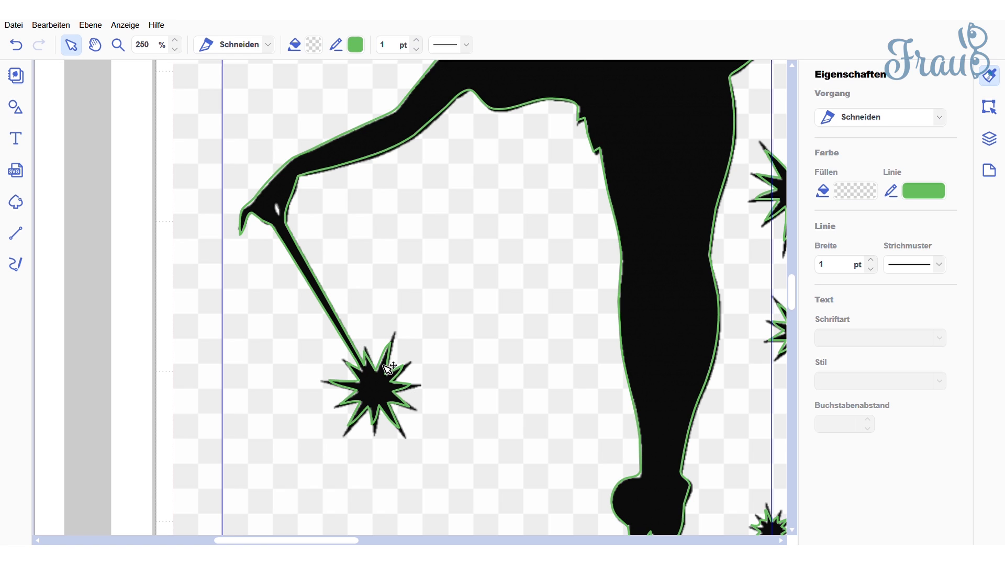
{"action": "double_click", "coordinate": [383, 364]}
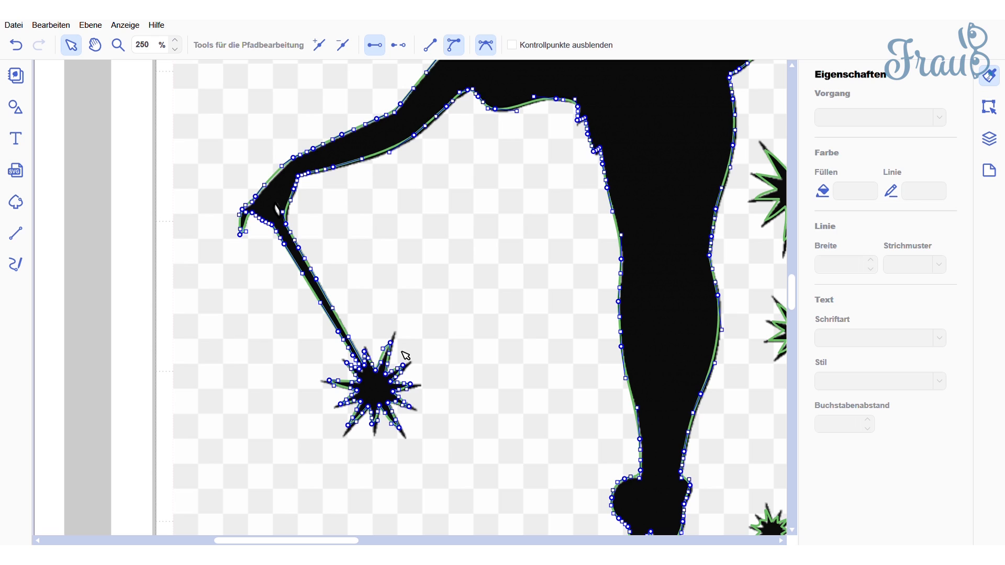
{"action": "left_click_drag", "start_coordinate": [395, 348], "coordinate": [399, 338]}
{"action": "left_click_drag", "start_coordinate": [398, 349], "coordinate": [398, 342]}
{"action": "left_click", "coordinate": [408, 370]}
{"action": "left_click_drag", "start_coordinate": [408, 369], "coordinate": [352, 365]}
{"action": "left_click", "coordinate": [16, 46]}
Adjust the path points where the wand meets its star so the contour follows the black shape, and end point editing
{"action": "left_click", "coordinate": [361, 370]}
{"action": "double_click", "coordinate": [365, 373]}
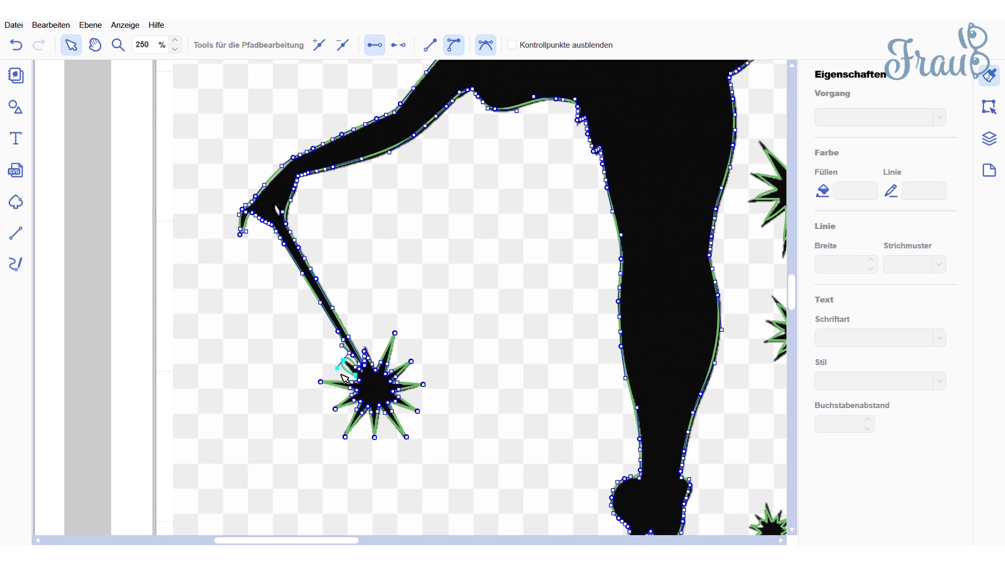
{"action": "left_click_drag", "start_coordinate": [342, 346], "coordinate": [348, 347]}
{"action": "left_click_drag", "start_coordinate": [357, 391], "coordinate": [360, 384]}
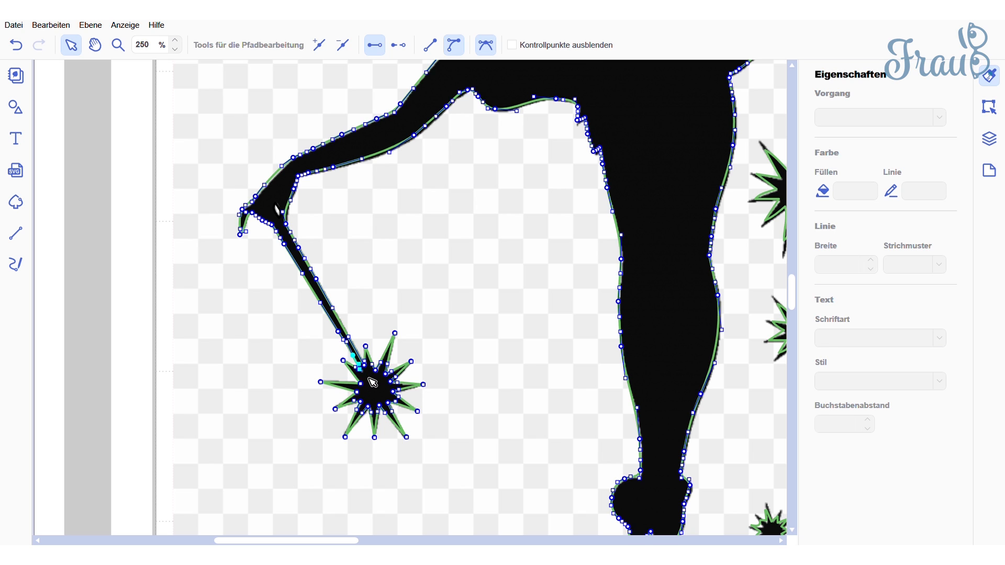
{"action": "left_click", "coordinate": [392, 392]}
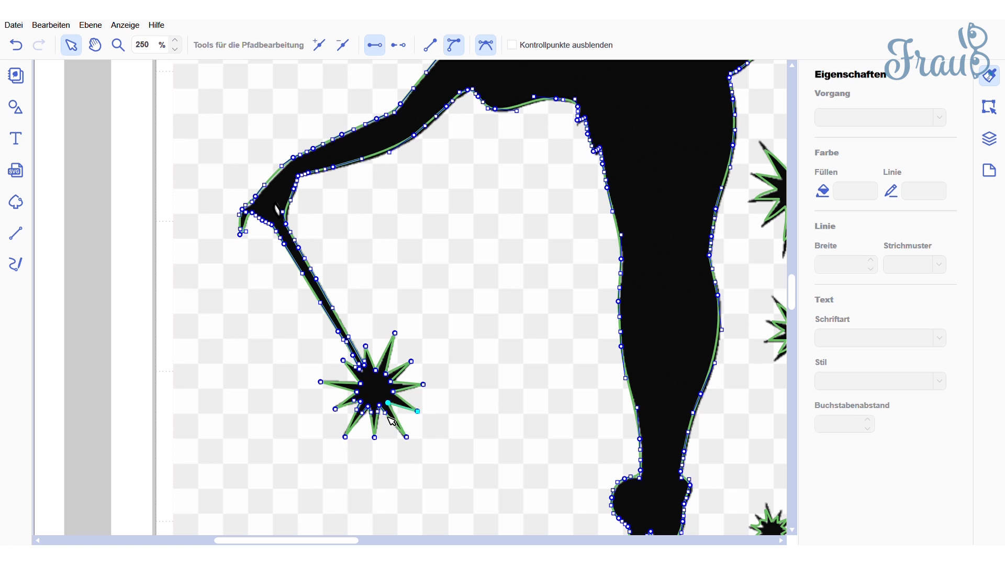
{"action": "left_click", "coordinate": [313, 401]}
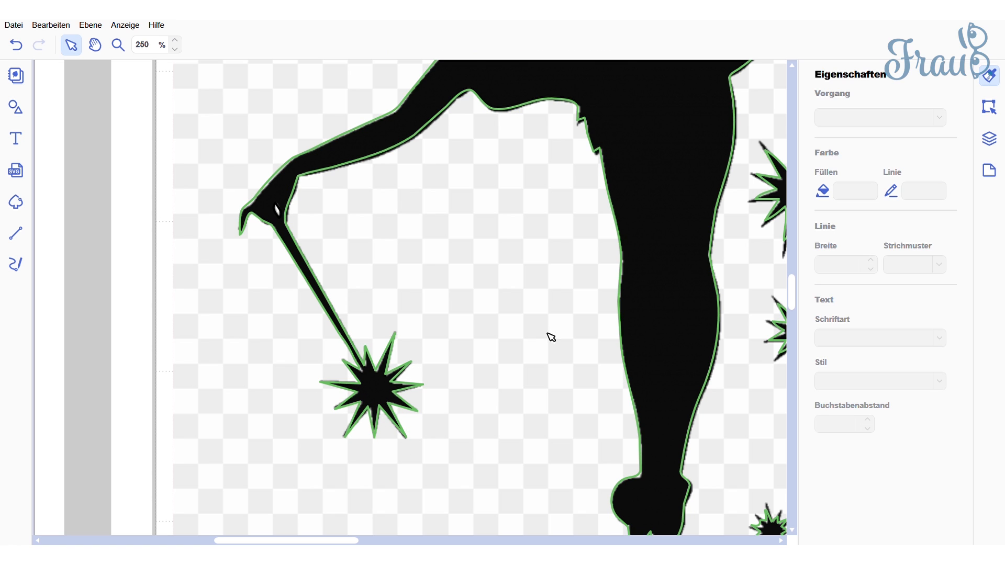
Unlock the background image in the layer list and delete it, leaving only the cutting contours
{"action": "scroll", "coordinate": [578, 406], "scroll_direction": "down", "scroll_amount": 3}
{"action": "scroll", "coordinate": [580, 407], "scroll_direction": "up", "scroll_amount": 3}
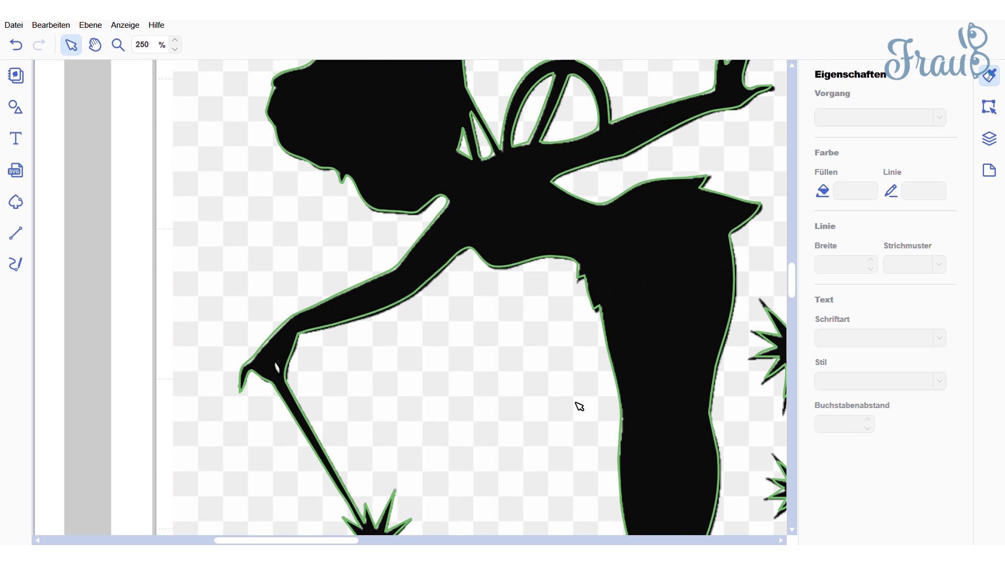
{"action": "scroll", "coordinate": [451, 372], "scroll_direction": "up", "scroll_amount": 2}
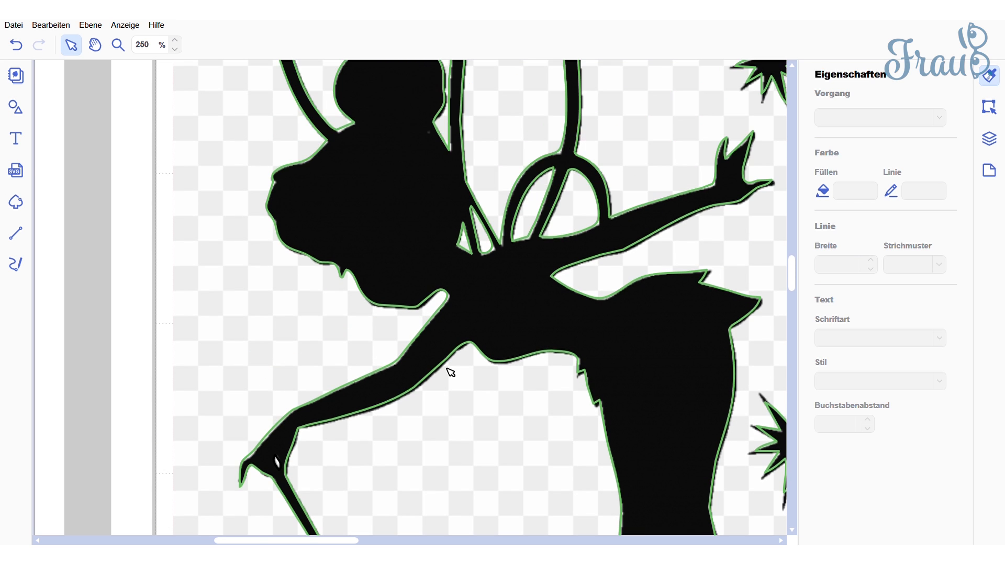
{"action": "scroll", "coordinate": [451, 372], "scroll_direction": "up", "scroll_amount": 2}
{"action": "left_click", "coordinate": [989, 139]}
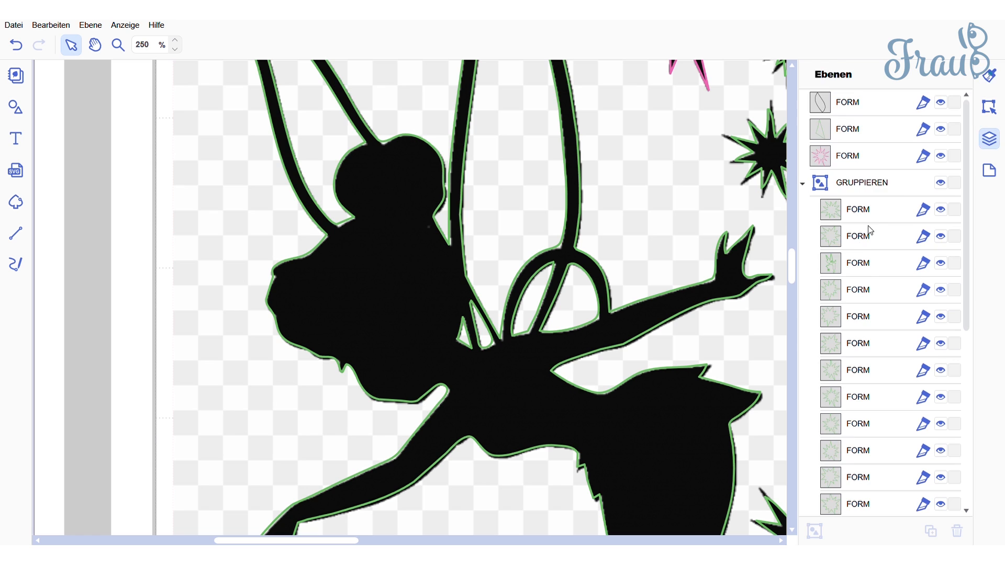
{"action": "scroll", "coordinate": [883, 298], "scroll_direction": "down", "scroll_amount": 5}
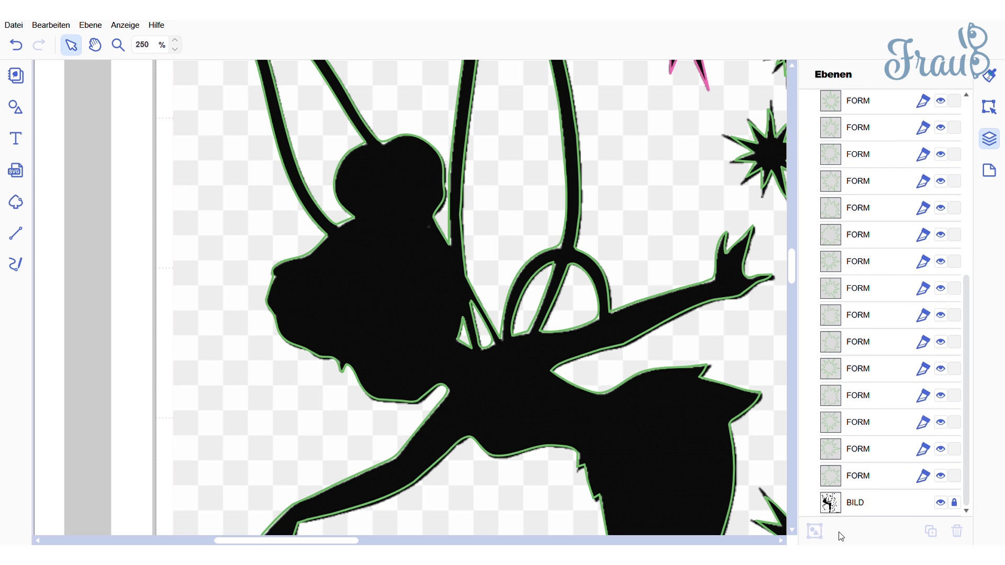
{"action": "left_click", "coordinate": [868, 511]}
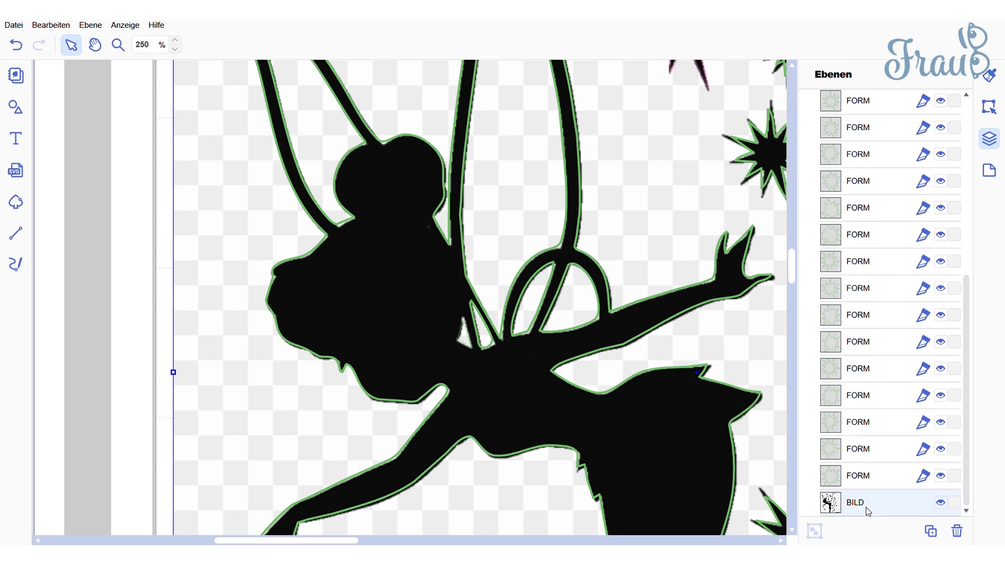
{"action": "key", "text": "Delete"}
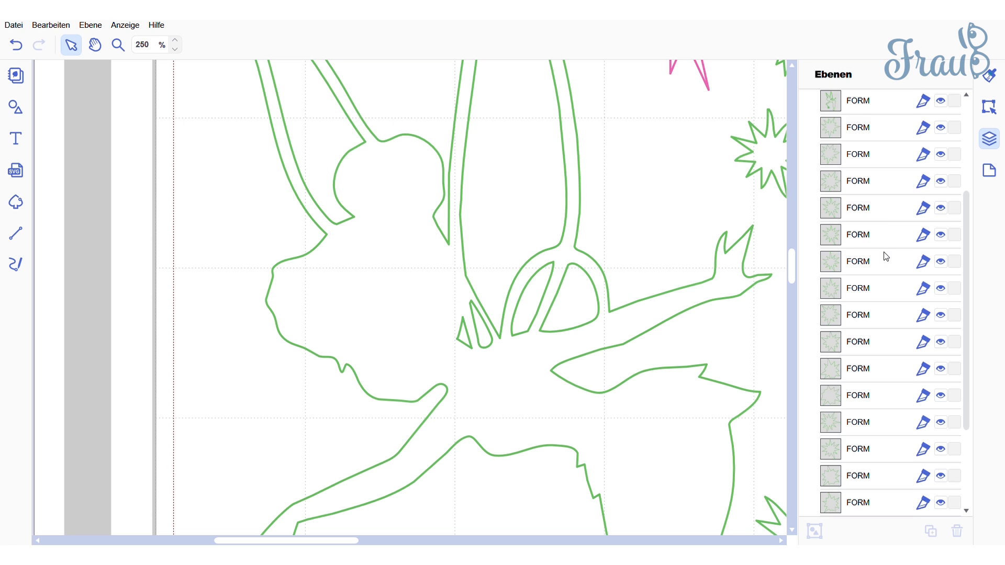
Select the fairy's contour inside the layer group and fill it with green
{"action": "scroll", "coordinate": [869, 231], "scroll_direction": "up", "scroll_amount": 3}
{"action": "left_click", "coordinate": [860, 226]}
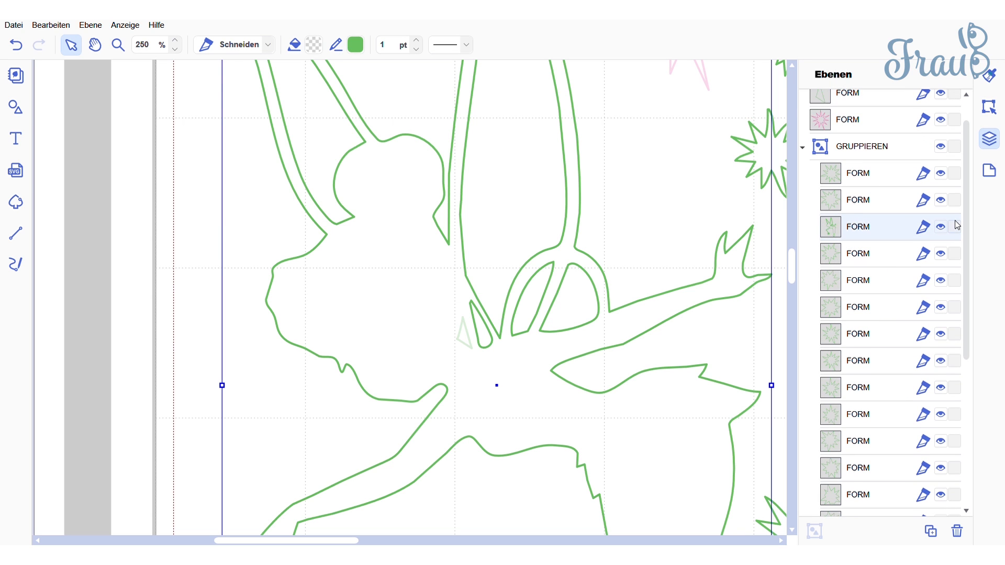
{"action": "left_click", "coordinate": [989, 76]}
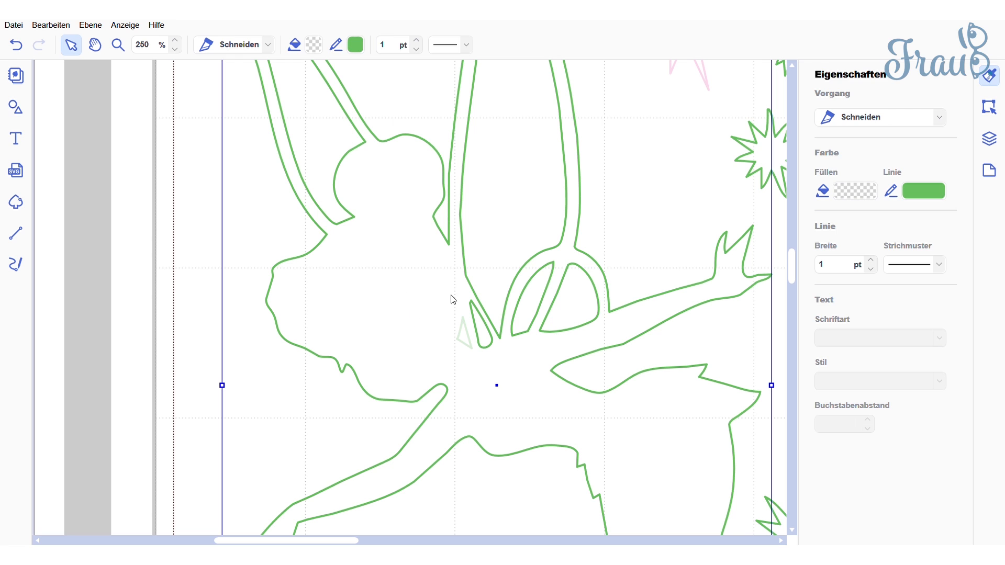
{"action": "left_click", "coordinate": [587, 386]}
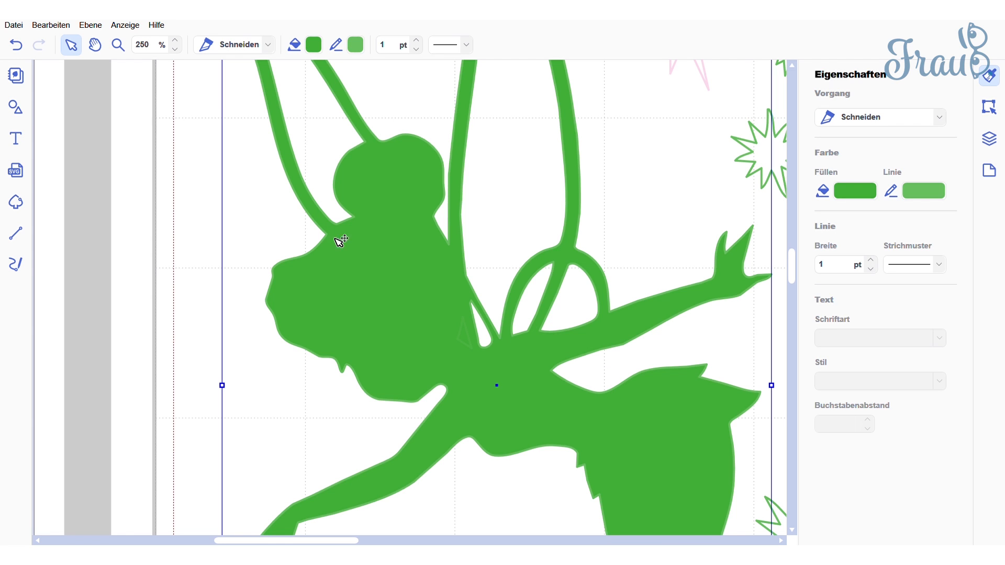
{"action": "left_click", "coordinate": [175, 51]}
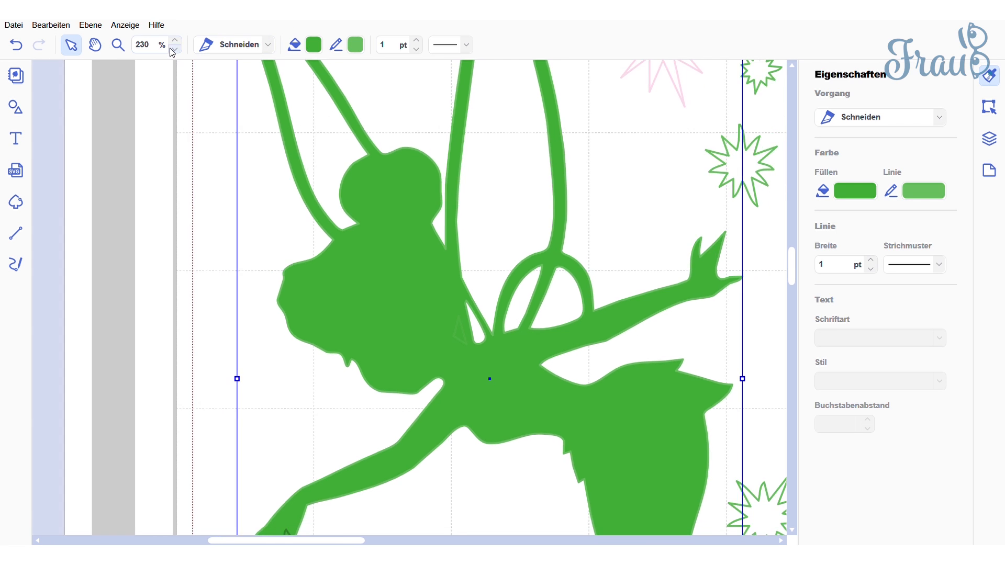
{"action": "left_click", "coordinate": [175, 50]}
{"action": "left_click", "coordinate": [175, 49]}
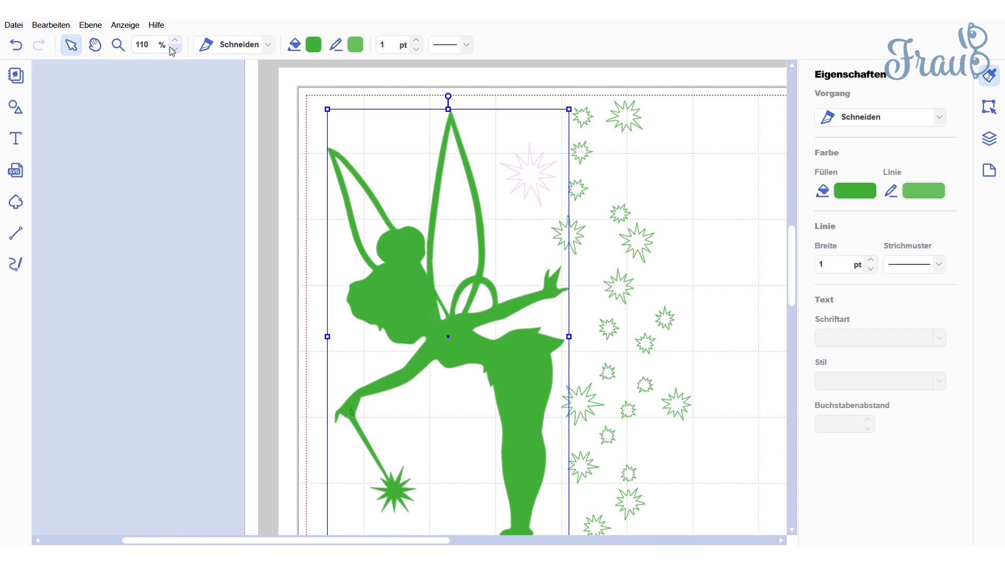
{"action": "left_click", "coordinate": [175, 50]}
{"action": "left_click", "coordinate": [174, 49]}
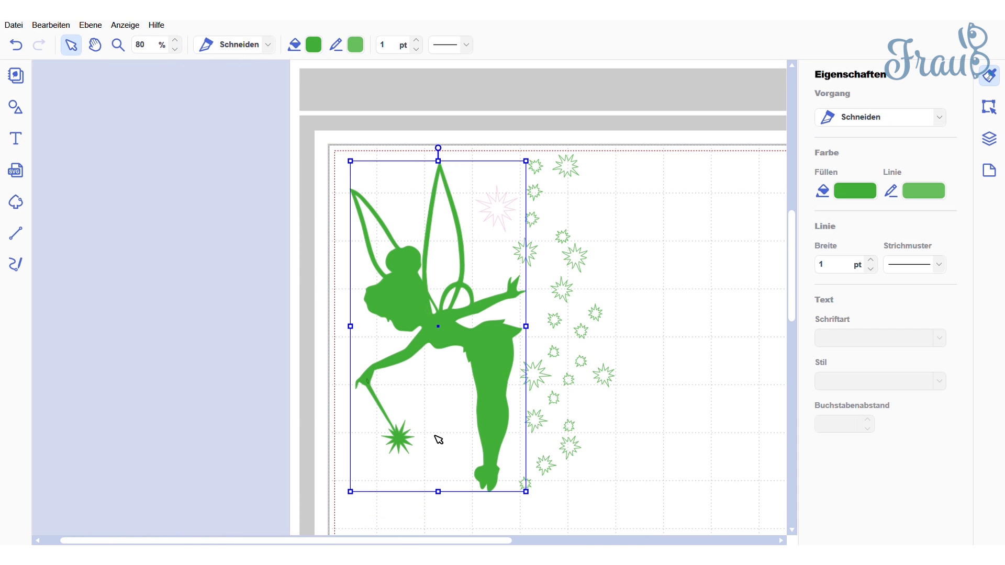
{"action": "left_click", "coordinate": [253, 363]}
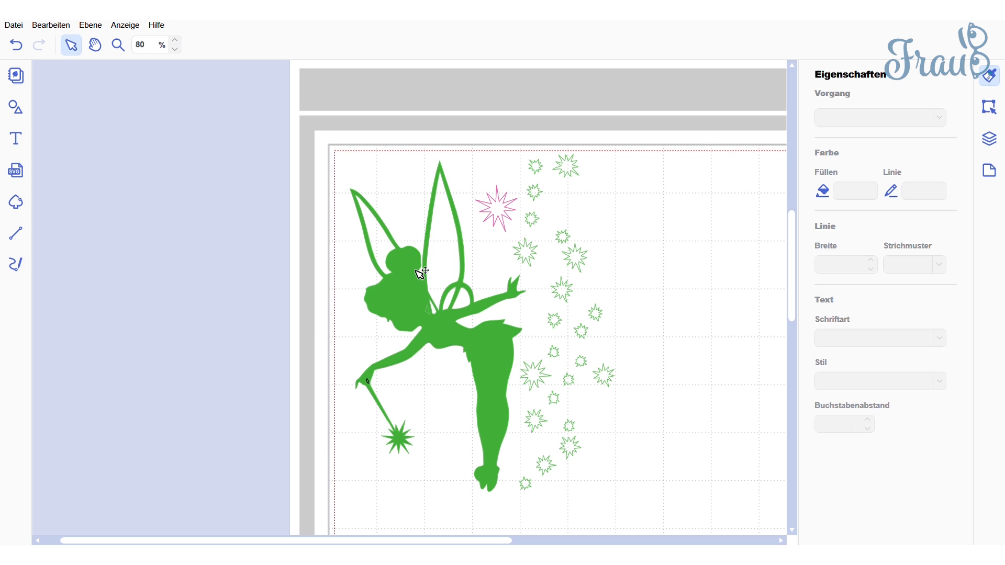
{"action": "left_click", "coordinate": [444, 329]}
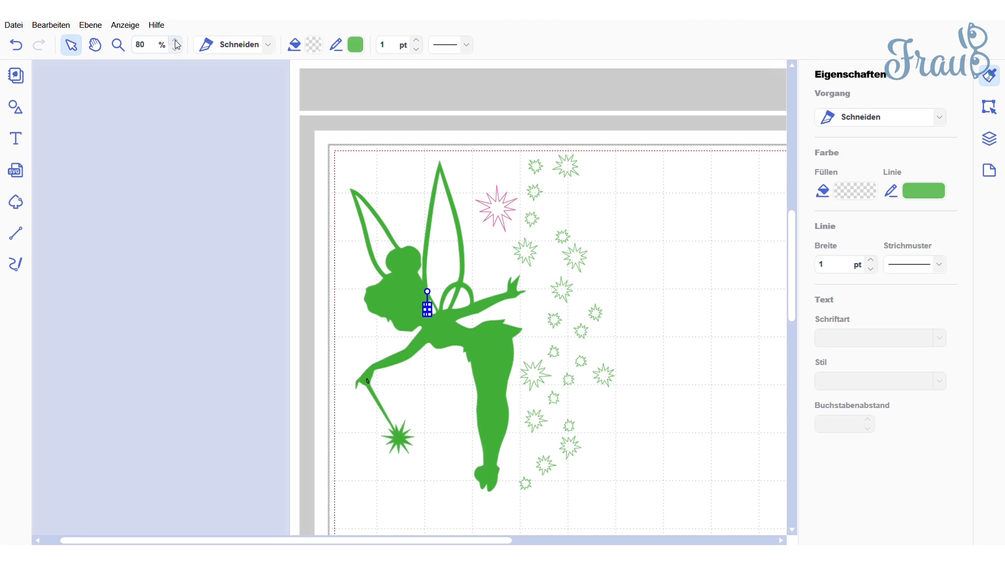
{"action": "left_click", "coordinate": [175, 41]}
{"action": "left_click", "coordinate": [176, 41]}
{"action": "left_click", "coordinate": [175, 41]}
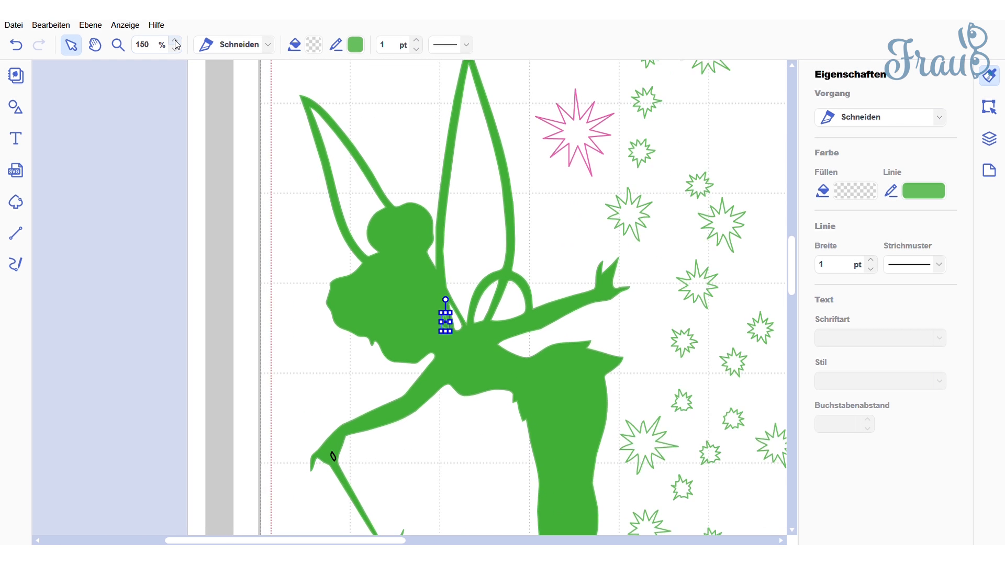
{"action": "left_click", "coordinate": [175, 41]}
{"action": "left_click", "coordinate": [175, 41]}
{"action": "left_click", "coordinate": [176, 42]}
{"action": "left_click", "coordinate": [176, 41]}
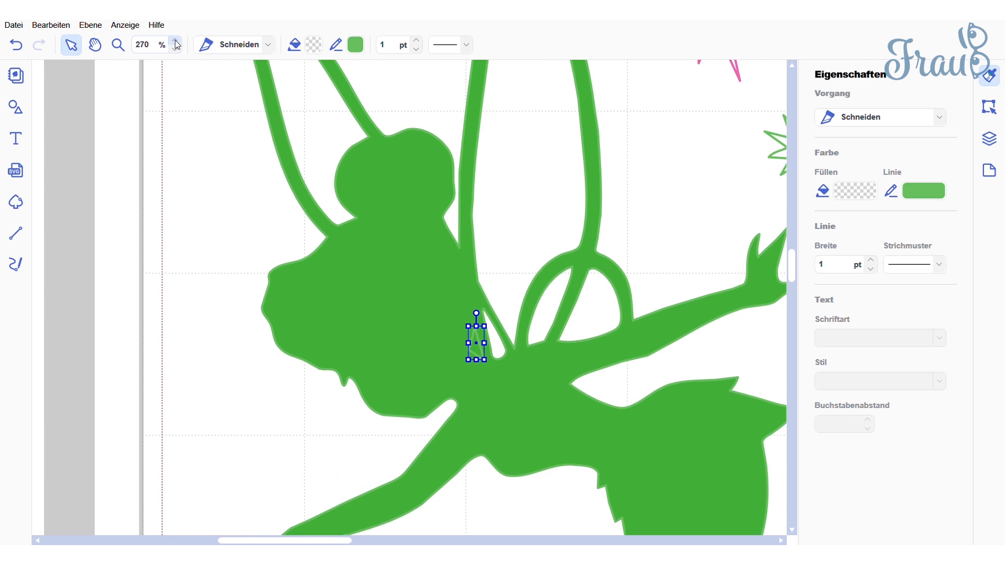
{"action": "left_click", "coordinate": [175, 41]}
{"action": "left_click", "coordinate": [422, 368]}
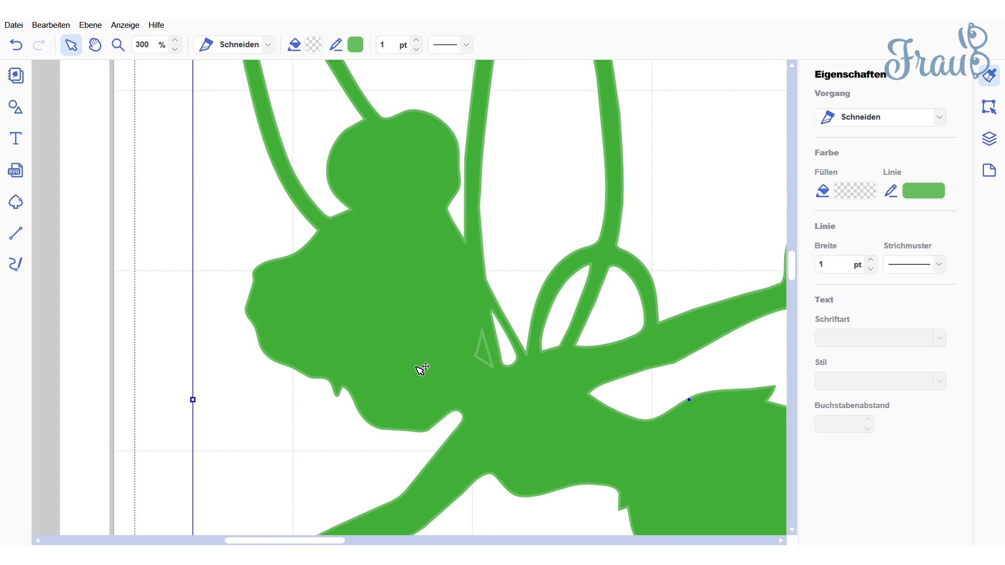
{"action": "left_click", "coordinate": [435, 369]}
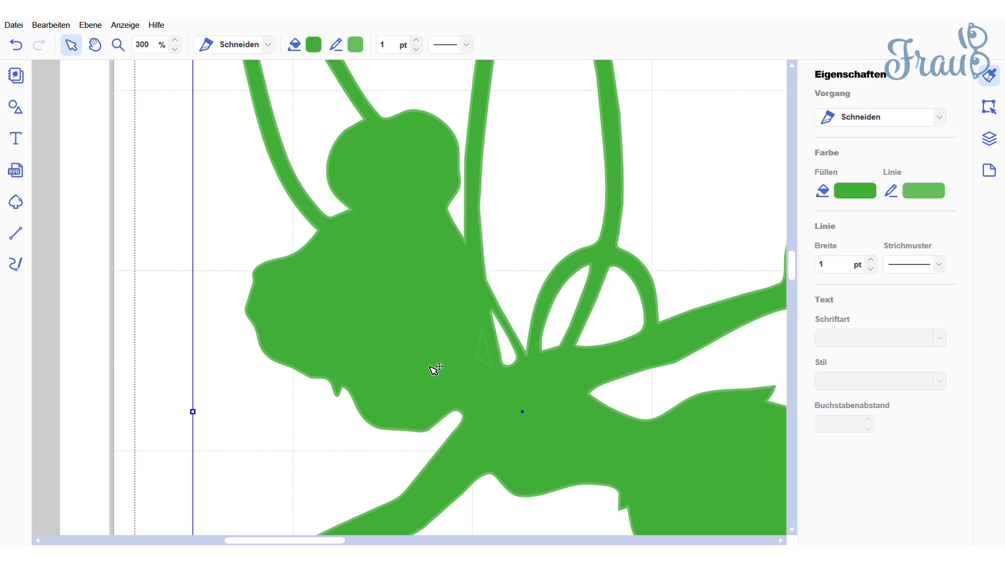
{"action": "double_click", "coordinate": [500, 371]}
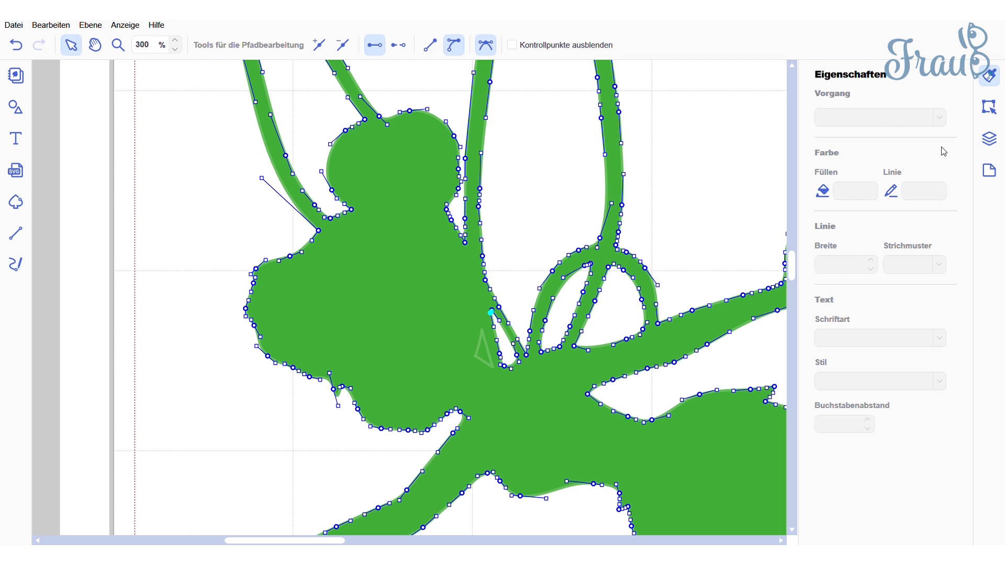
Move the layers of the small triangle and the leaf-shaped outline into the group, just above the fairy's layer
{"action": "left_click", "coordinate": [990, 139]}
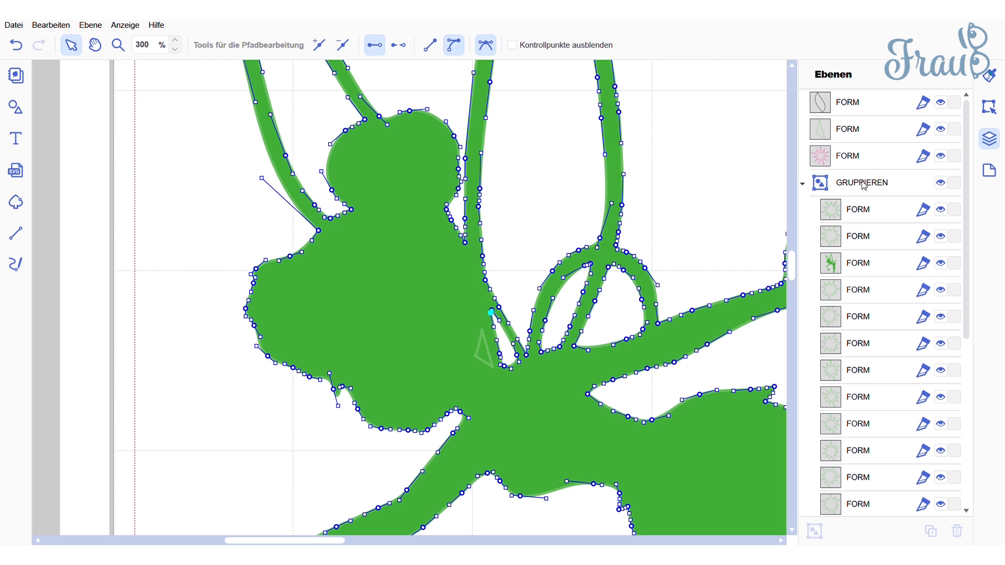
{"action": "left_click", "coordinate": [848, 131]}
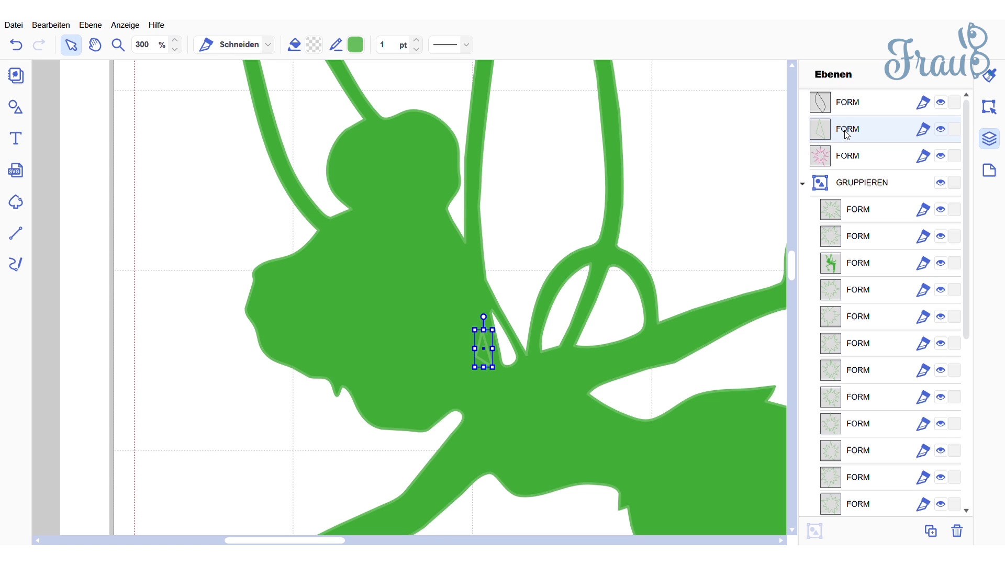
{"action": "left_click_drag", "start_coordinate": [847, 135], "coordinate": [853, 263]}
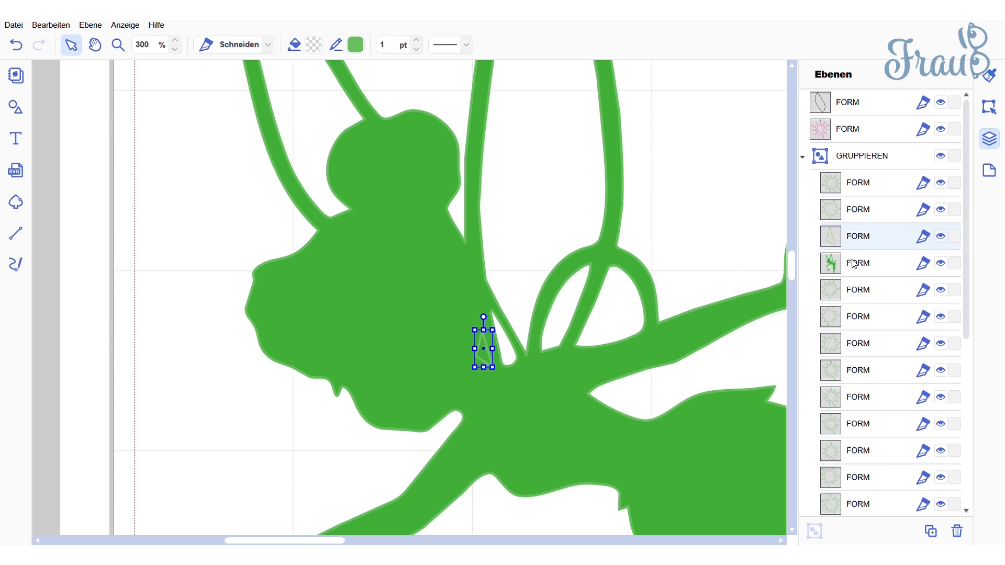
{"action": "left_click_drag", "start_coordinate": [849, 103], "coordinate": [858, 230]}
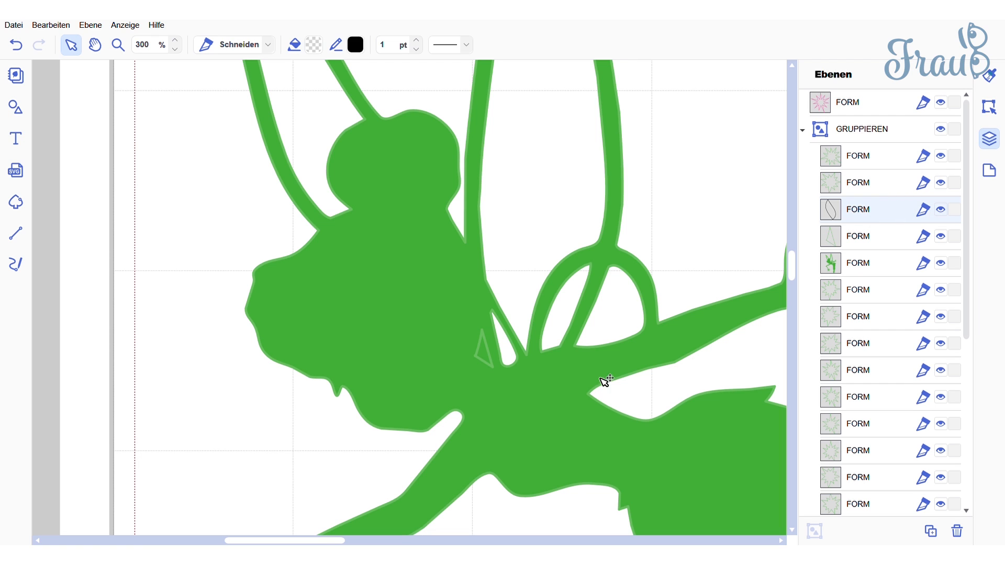
Select the fairy and the small triangle beside her neck together and subtract the triangle from the figure
{"action": "left_click", "coordinate": [879, 268]}
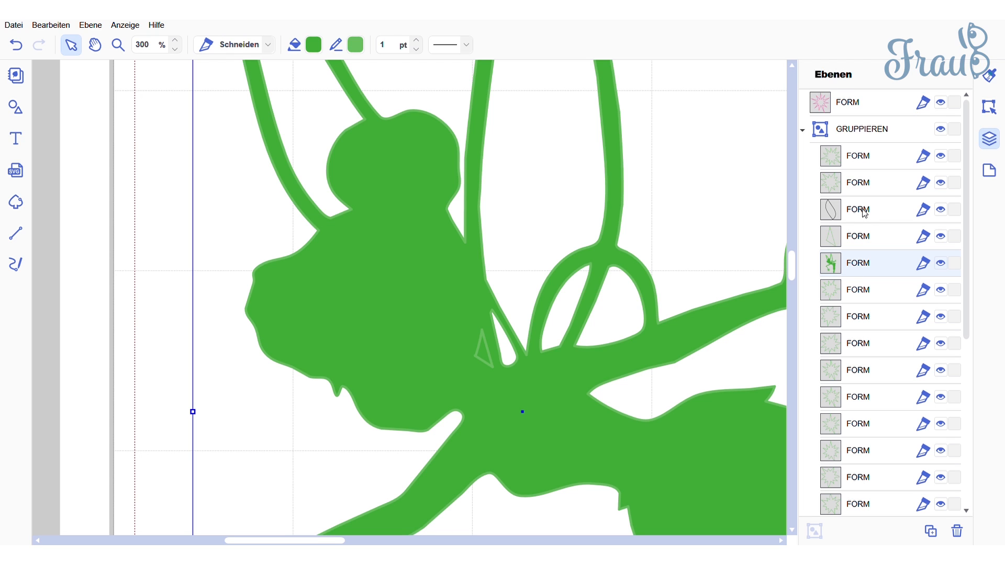
{"action": "left_click", "coordinate": [861, 239], "text": "shift"}
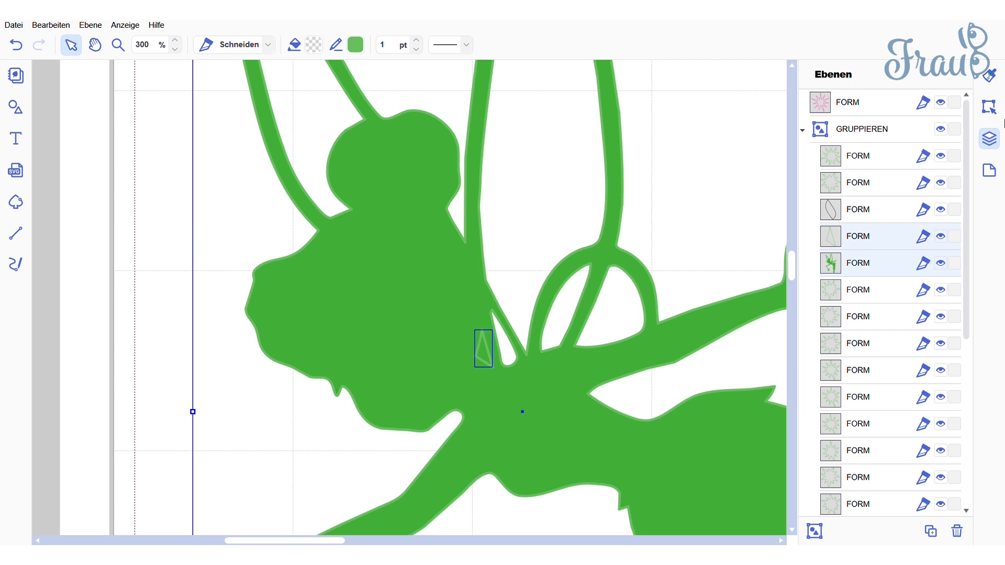
{"action": "left_click", "coordinate": [989, 106]}
{"action": "scroll", "coordinate": [856, 444], "scroll_direction": "down", "scroll_amount": 2}
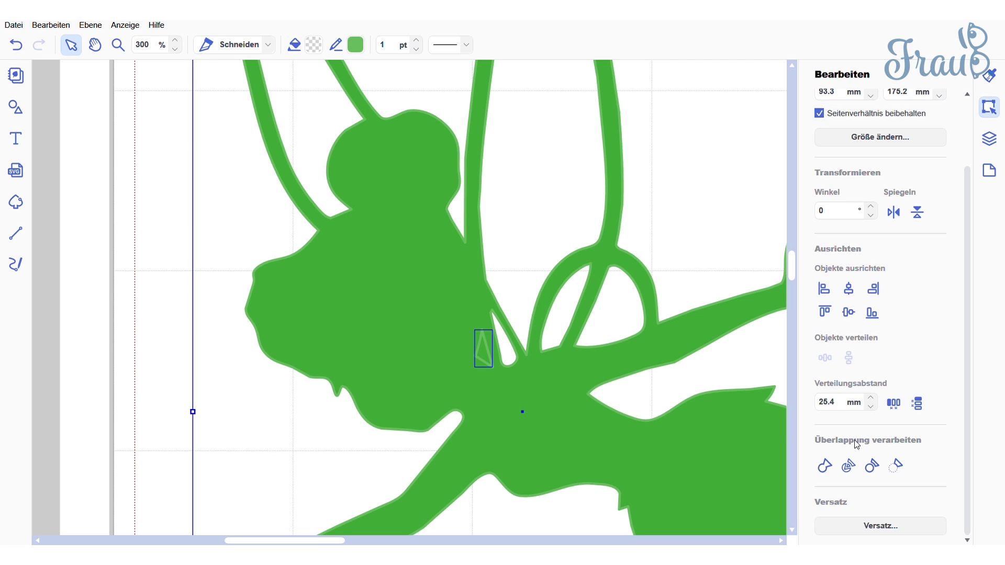
{"action": "left_click", "coordinate": [895, 471]}
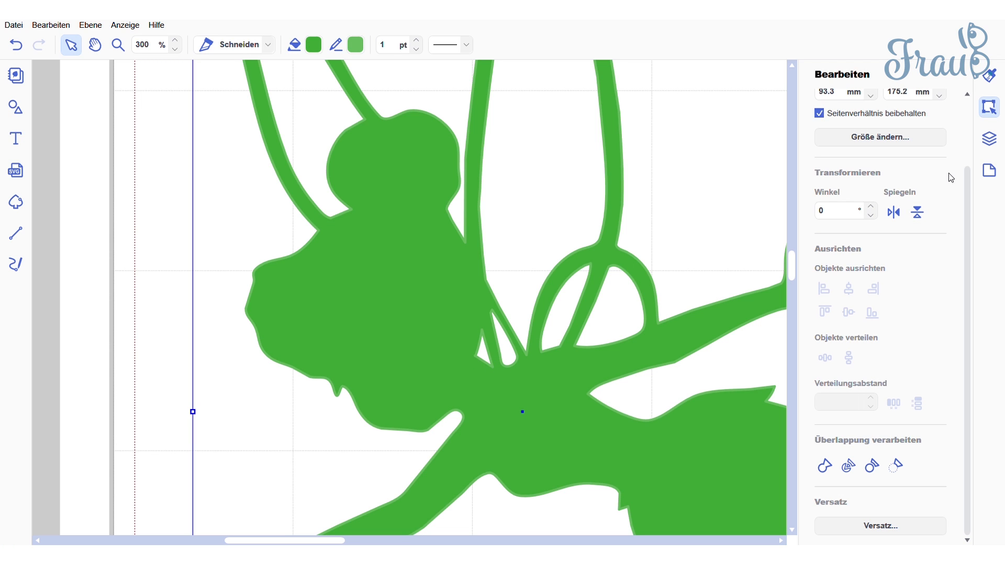
Place the leaf-shaped outline's layer directly above the fairy's and subtract that shape from her wand hand
{"action": "left_click", "coordinate": [990, 139]}
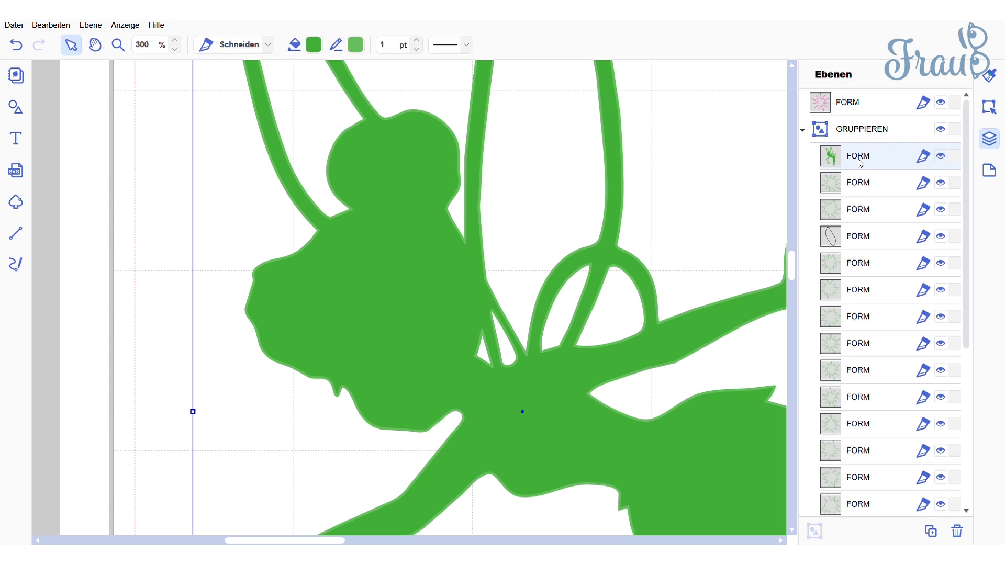
{"action": "left_click_drag", "start_coordinate": [861, 238], "coordinate": [859, 153]}
{"action": "scroll", "coordinate": [347, 460], "scroll_direction": "down", "scroll_amount": 3}
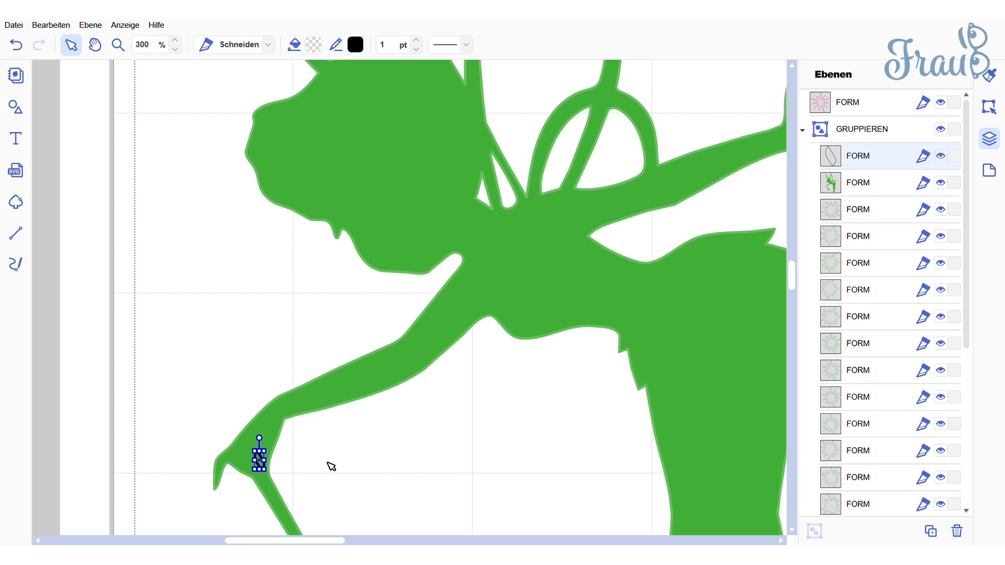
{"action": "left_click", "coordinate": [865, 189]}
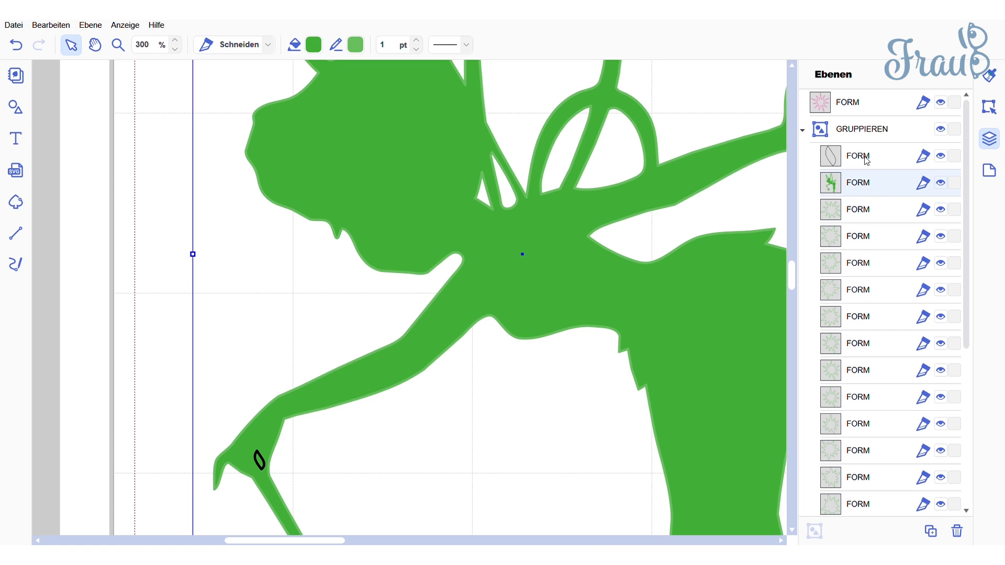
{"action": "left_click", "coordinate": [867, 160], "text": "shift"}
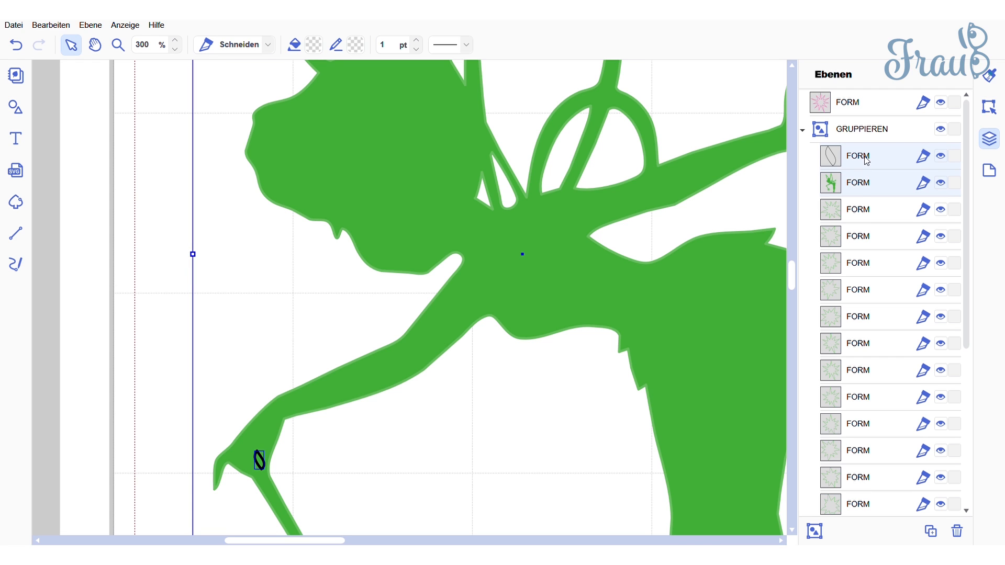
{"action": "left_click", "coordinate": [990, 111]}
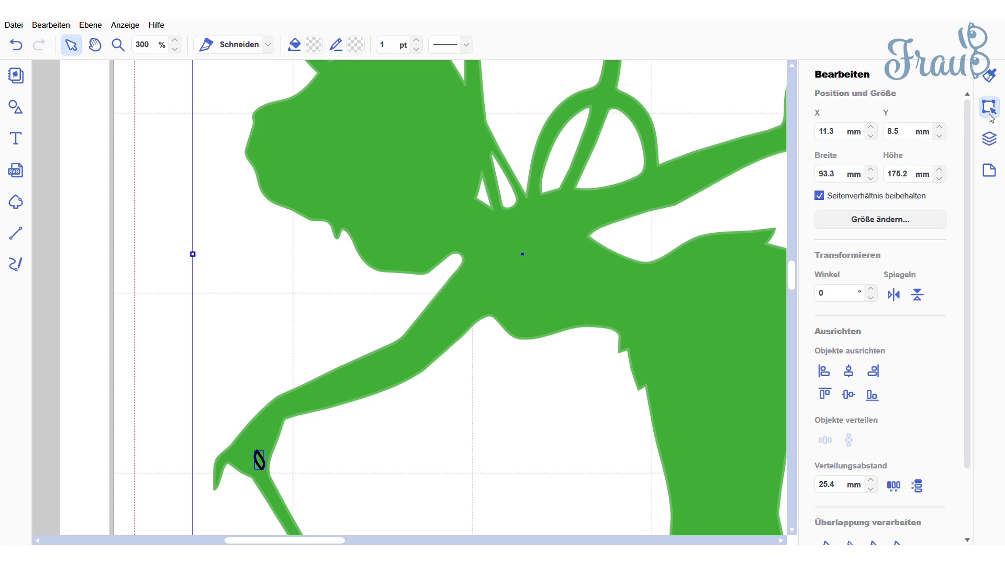
{"action": "scroll", "coordinate": [852, 484], "scroll_direction": "down", "scroll_amount": 2}
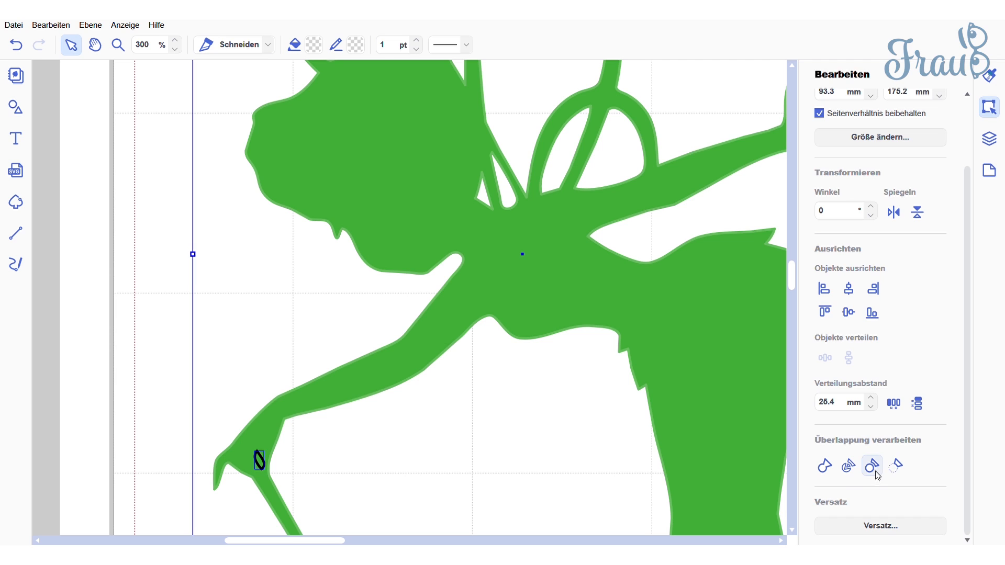
{"action": "left_click", "coordinate": [896, 467]}
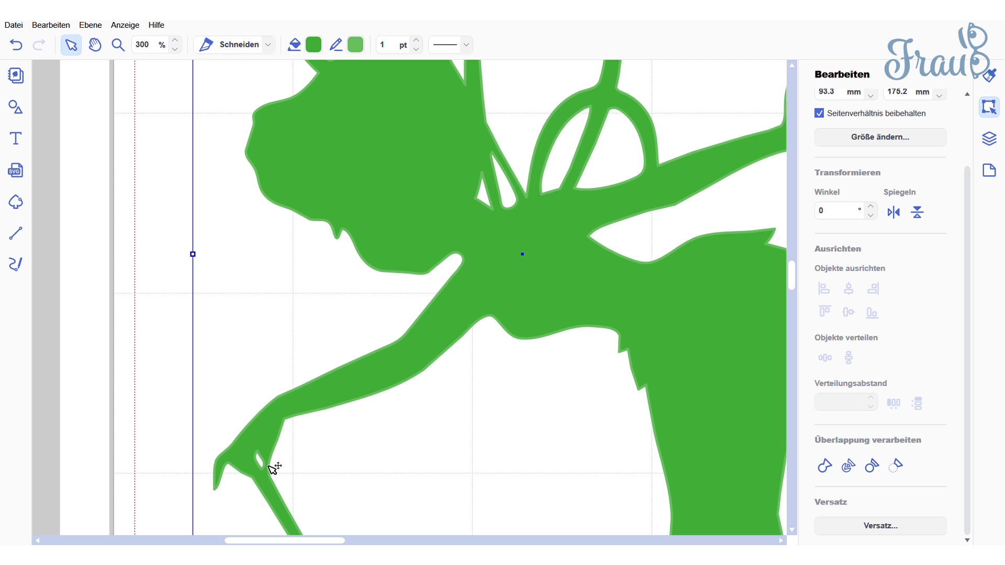
Select the fairy together with all stars and scale them down proportionally to about 134.9 × 171.3 mm
{"action": "left_click", "coordinate": [175, 49]}
{"action": "left_click", "coordinate": [175, 49]}
{"action": "left_click", "coordinate": [176, 49]}
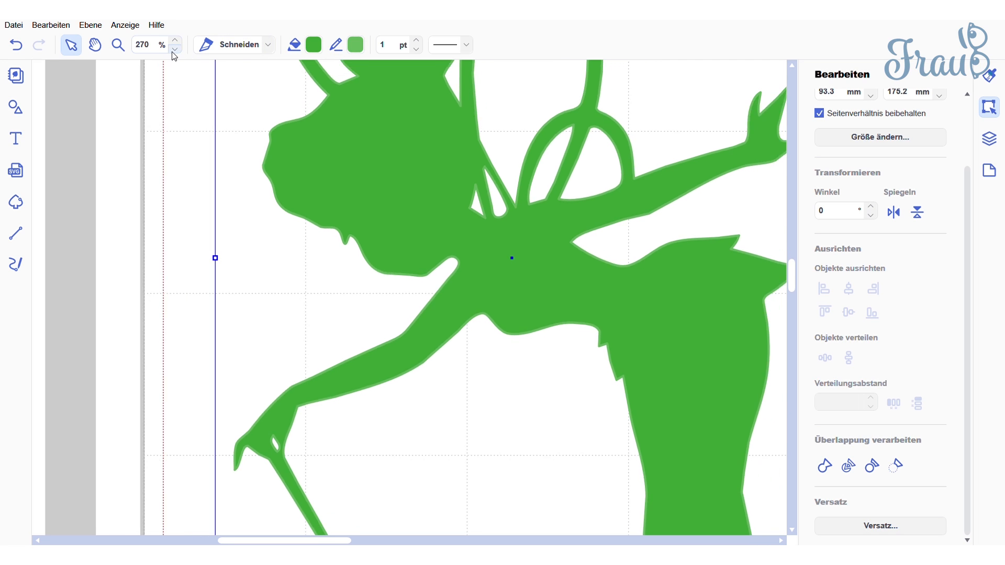
{"action": "left_click", "coordinate": [176, 49]}
{"action": "left_click", "coordinate": [176, 49]}
{"action": "left_click", "coordinate": [176, 49]}
{"action": "left_click", "coordinate": [174, 52]}
{"action": "left_click", "coordinate": [174, 52]}
{"action": "left_click", "coordinate": [173, 52]}
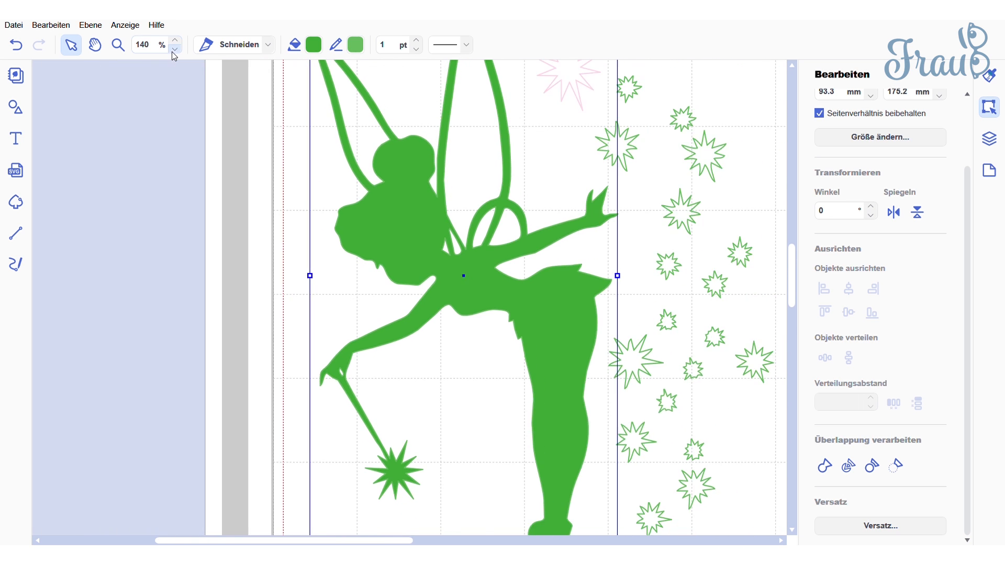
{"action": "left_click", "coordinate": [174, 52]}
{"action": "left_click", "coordinate": [172, 52]}
{"action": "left_click", "coordinate": [173, 52]}
{"action": "left_click", "coordinate": [659, 196]}
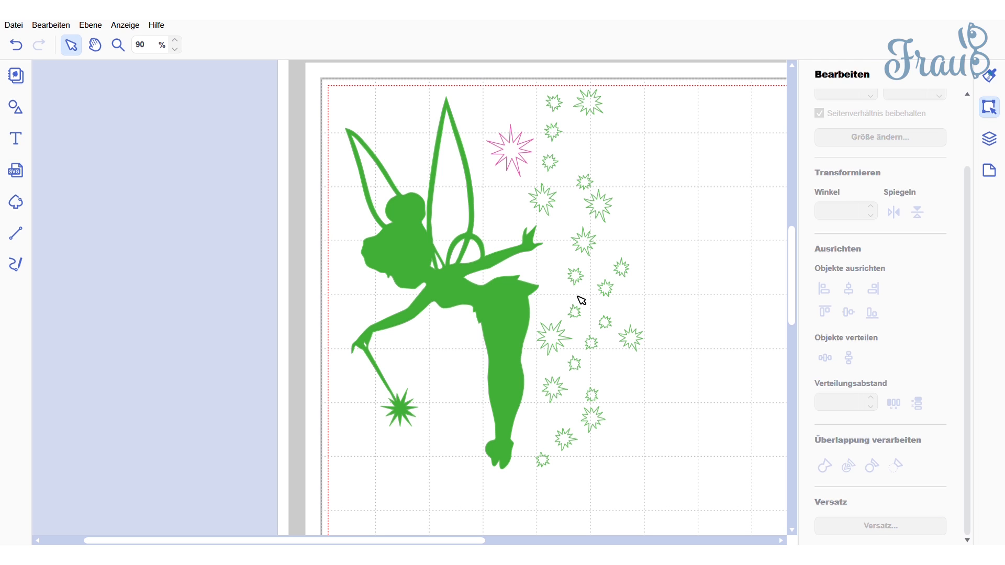
{"action": "left_click_drag", "start_coordinate": [292, 88], "coordinate": [737, 527]}
{"action": "left_click_drag", "start_coordinate": [643, 470], "coordinate": [637, 383]}
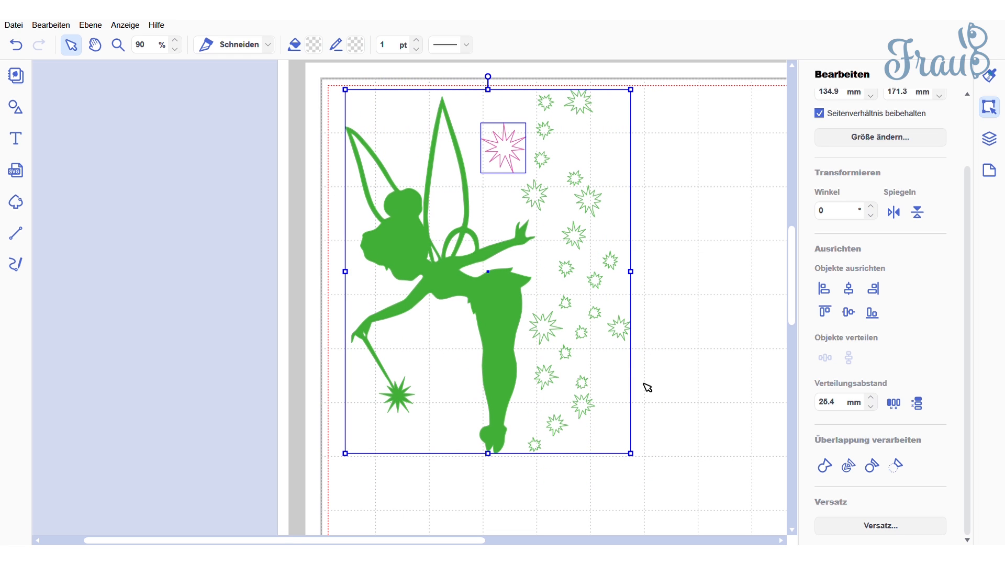
{"action": "left_click", "coordinate": [679, 367]}
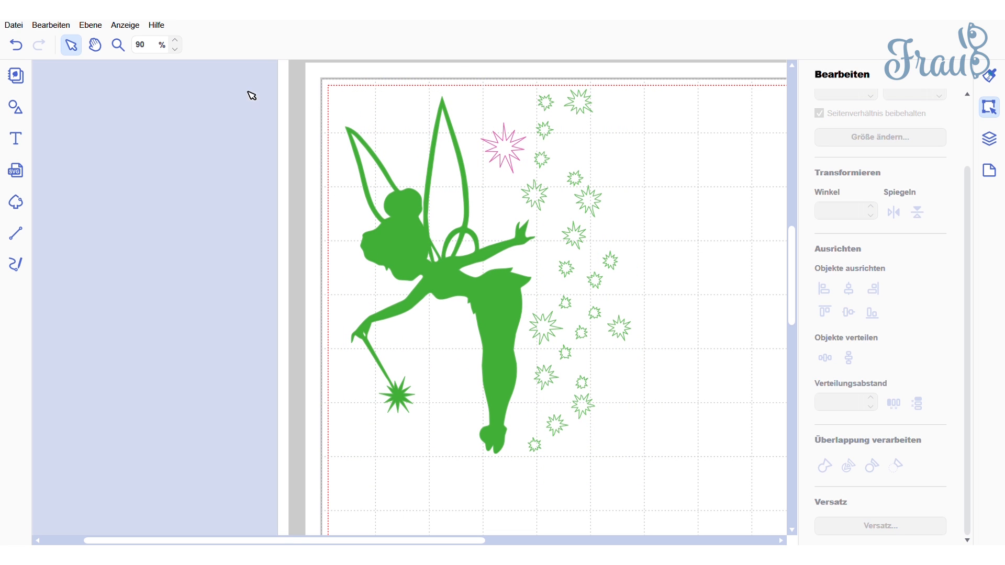
Group the fairy with all the stars, collapse the group in the layer list, and hide and lock it
{"action": "left_click_drag", "start_coordinate": [307, 76], "coordinate": [714, 502]}
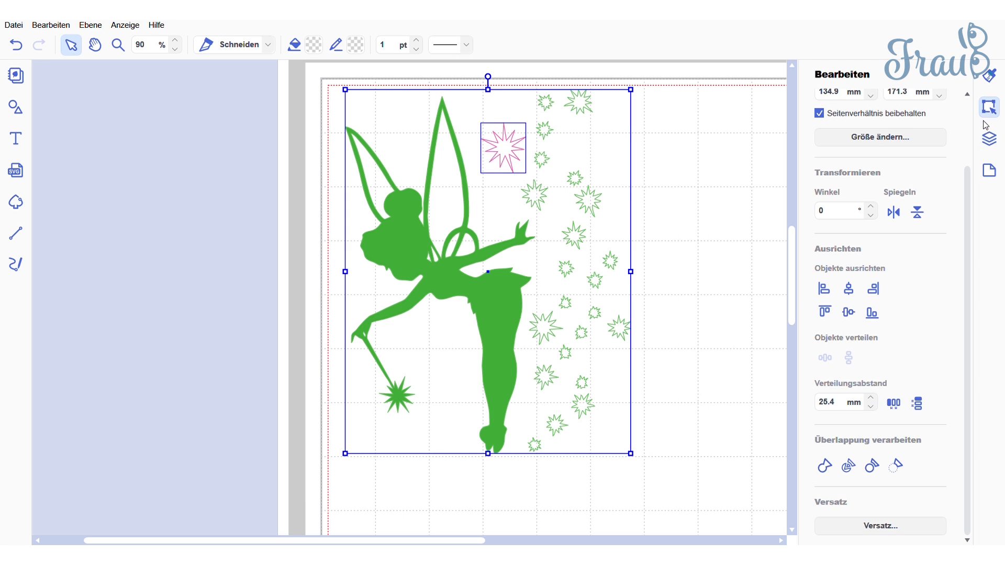
{"action": "left_click", "coordinate": [565, 245]}
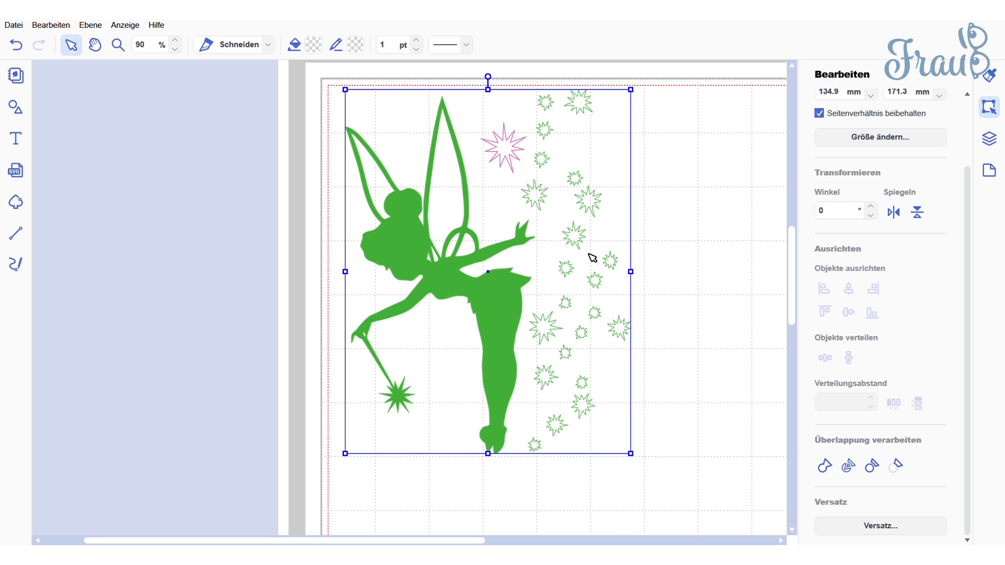
{"action": "left_click", "coordinate": [990, 140]}
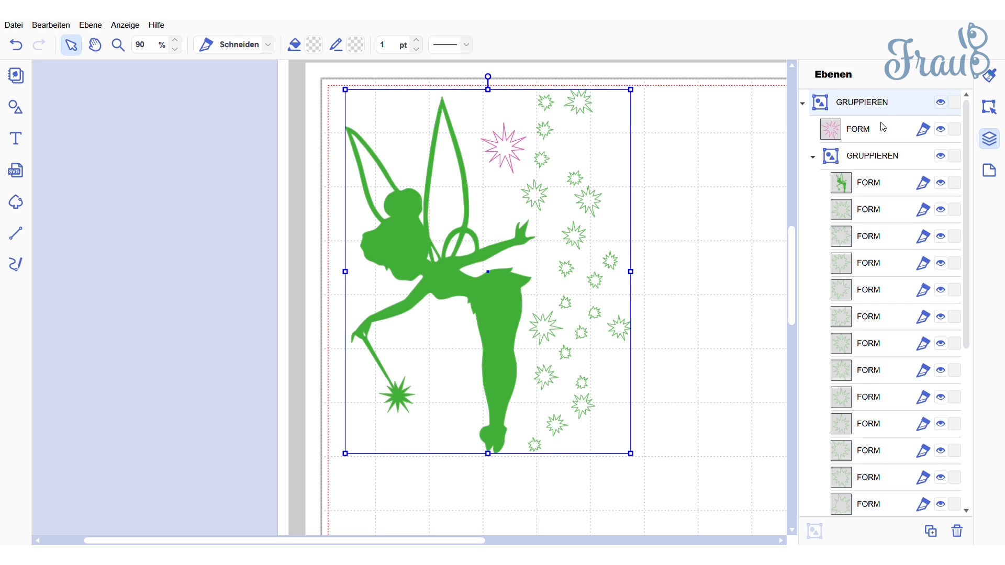
{"action": "left_click", "coordinate": [803, 104]}
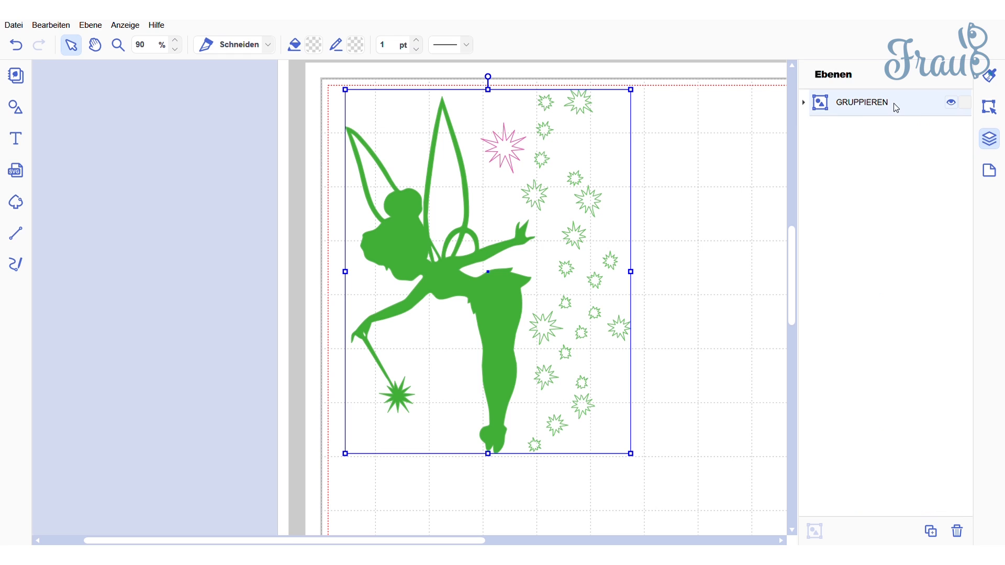
{"action": "left_click", "coordinate": [951, 106]}
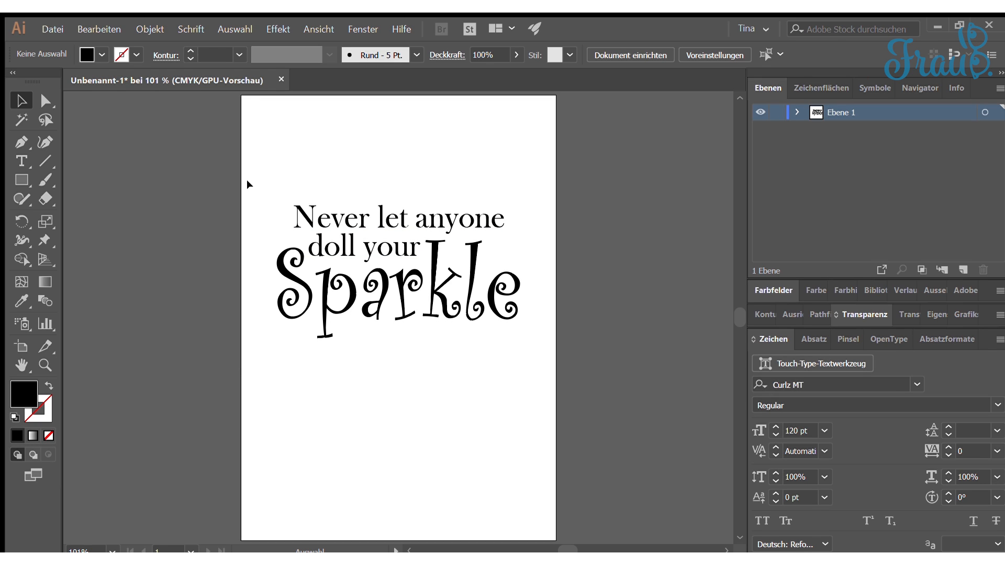
Switch to Adobe Illustrator and select the whole lettering "Never let anyone doll your Sparkle"
{"action": "left_click_drag", "start_coordinate": [245, 172], "coordinate": [558, 371]}
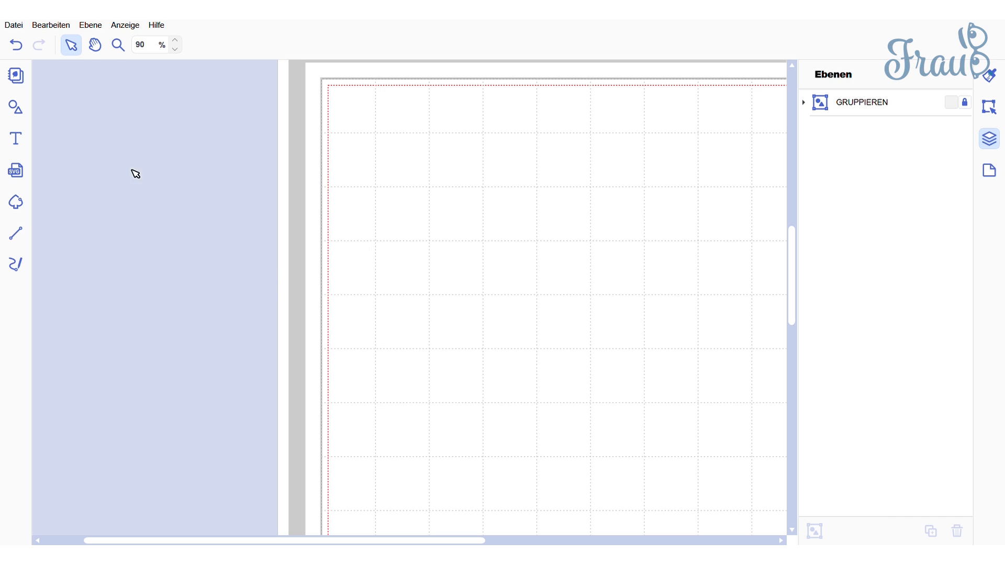
Import the "Never let anyone doll your Sparkle" lettering as an SVG and check its separate letter shapes in the layer list
{"action": "left_click", "coordinate": [12, 171]}
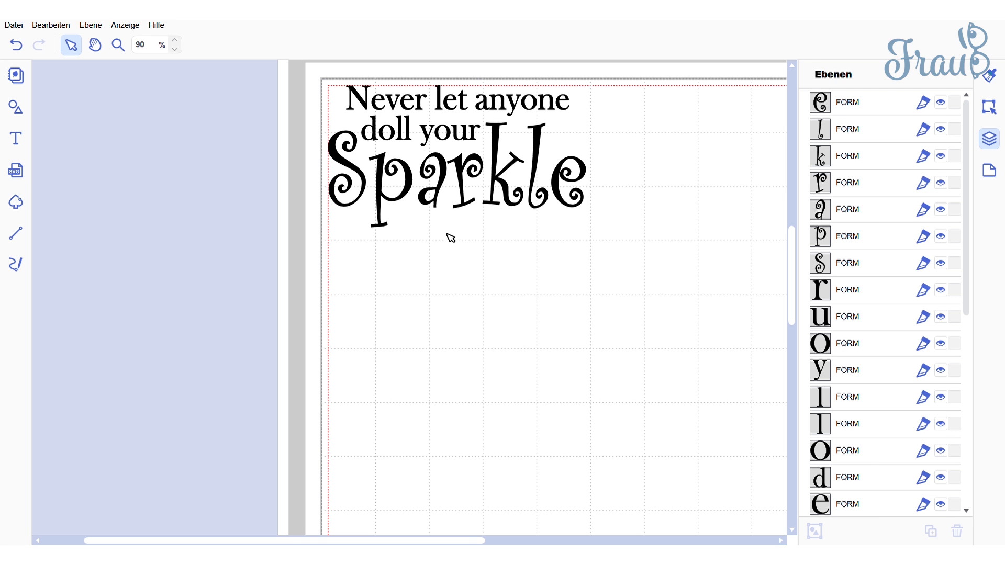
{"action": "left_click_drag", "start_coordinate": [307, 75], "coordinate": [674, 263]}
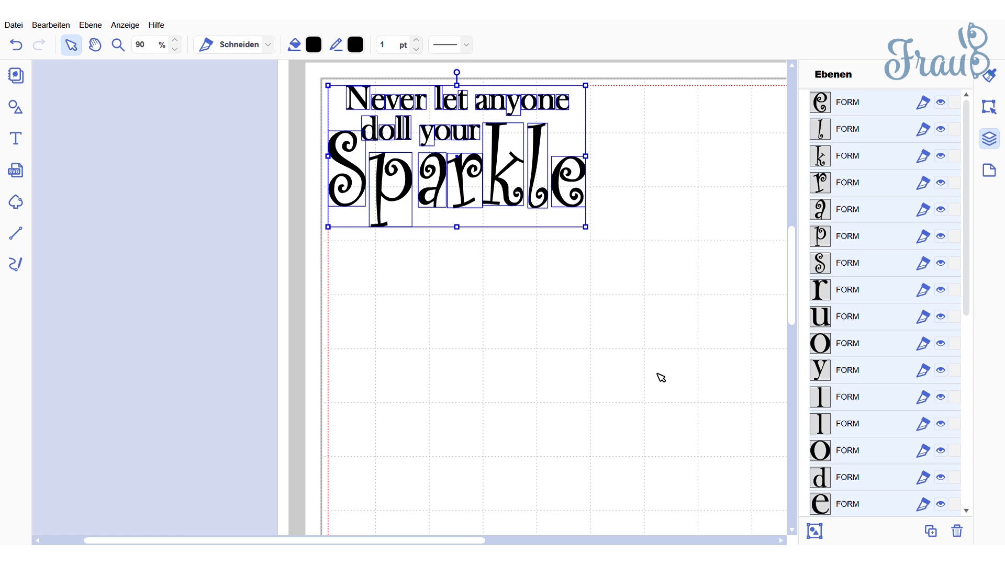
{"action": "left_click", "coordinate": [653, 337]}
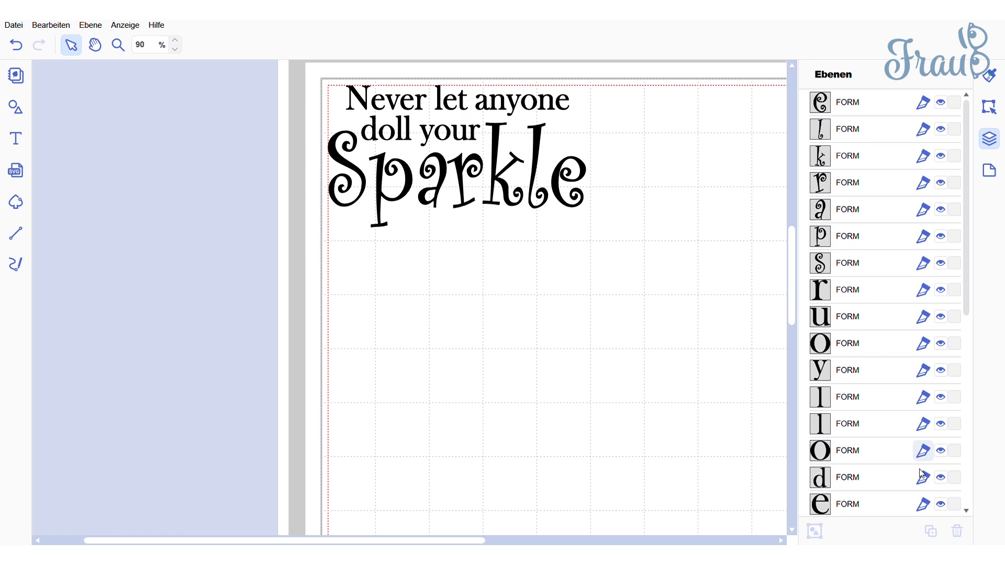
{"action": "scroll", "coordinate": [880, 348], "scroll_direction": "down", "scroll_amount": 3}
{"action": "scroll", "coordinate": [883, 405], "scroll_direction": "down", "scroll_amount": 3}
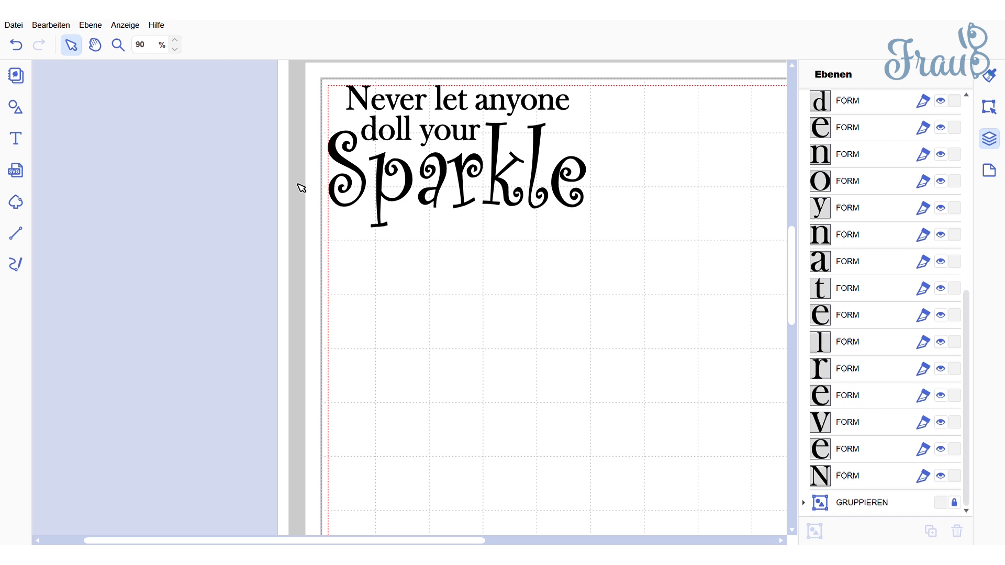
Select the whole "Never let anyone doll your Sparkle" lettering and enlarge it proportionally by about 60 percent
{"action": "left_click_drag", "start_coordinate": [288, 76], "coordinate": [670, 330]}
{"action": "left_click_drag", "start_coordinate": [587, 230], "coordinate": [749, 372]}
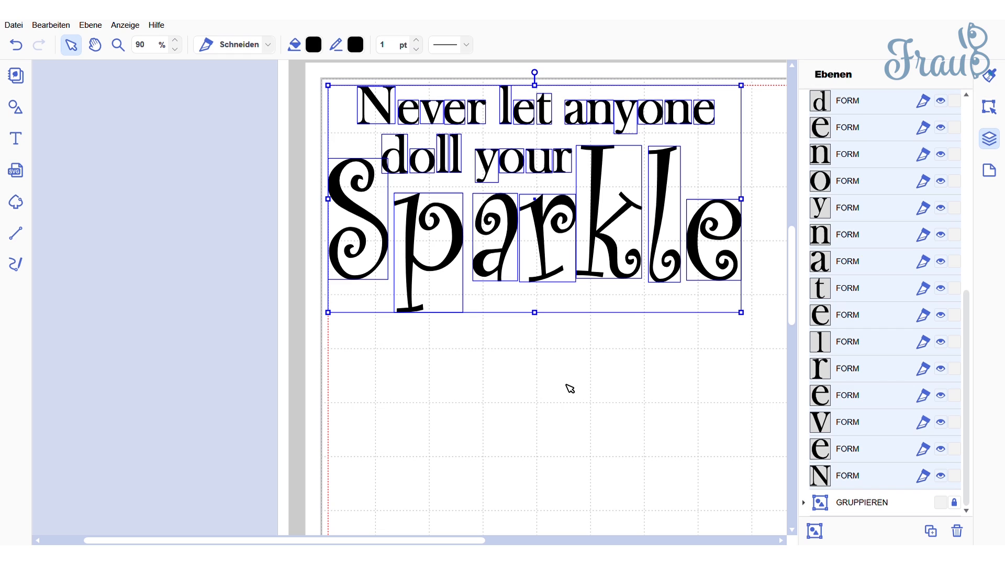
{"action": "left_click", "coordinate": [570, 388]}
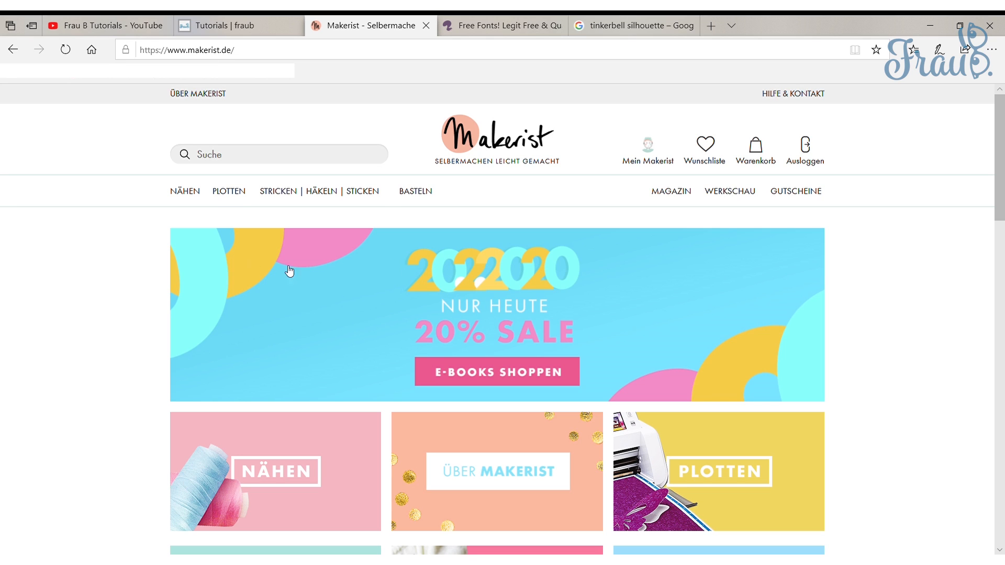
Switch to the Makerist website in the browser and look through its Plotterdateien under Plotten
{"action": "mouse_move", "coordinate": [231, 195]}
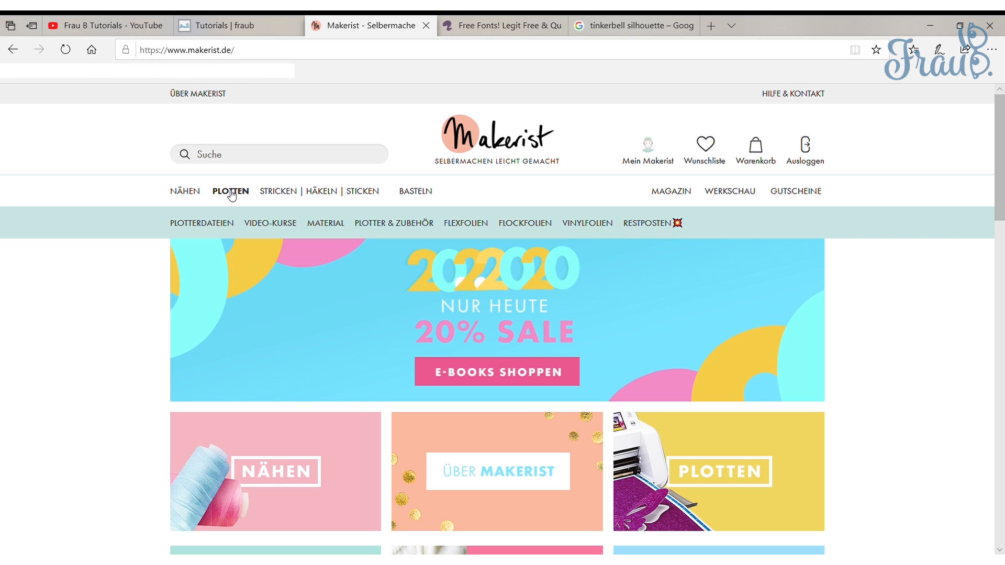
{"action": "left_click", "coordinate": [224, 226]}
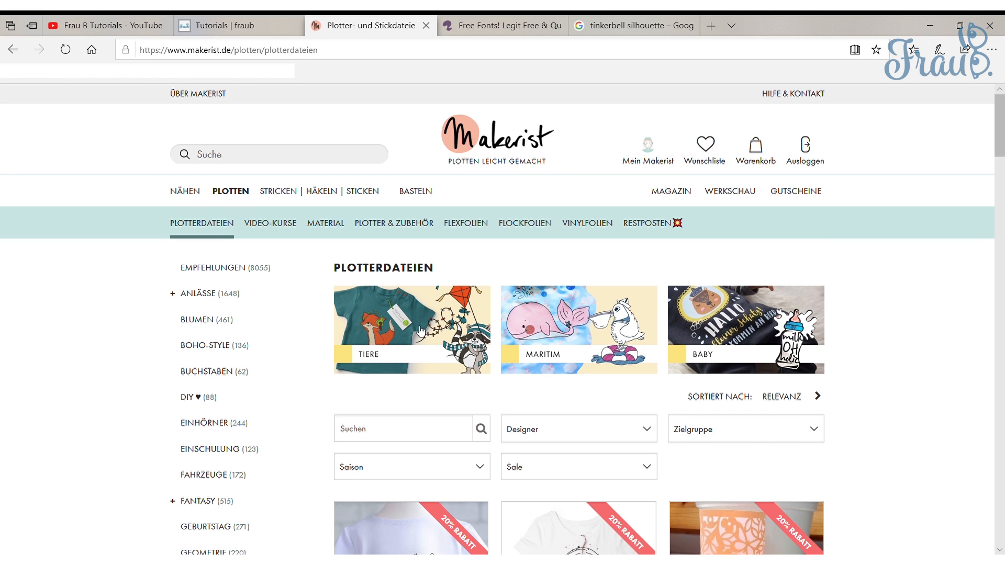
{"action": "scroll", "coordinate": [400, 383], "scroll_direction": "down", "scroll_amount": 15}
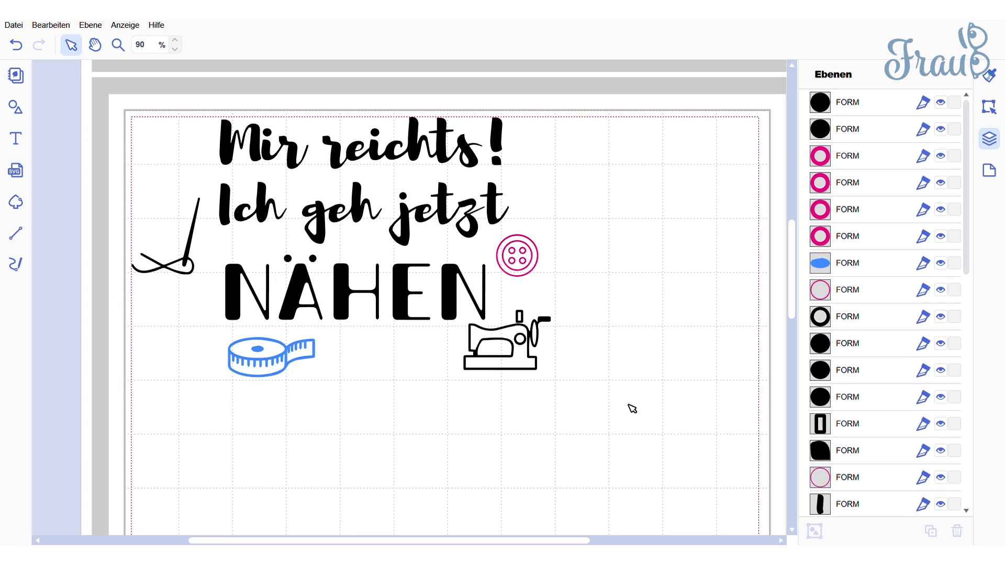
In CanvasWorkspace, group all parts of the pink button beside "NÄHEN" and expand the group to view its shapes
{"action": "left_click_drag", "start_coordinate": [194, 96], "coordinate": [573, 181]}
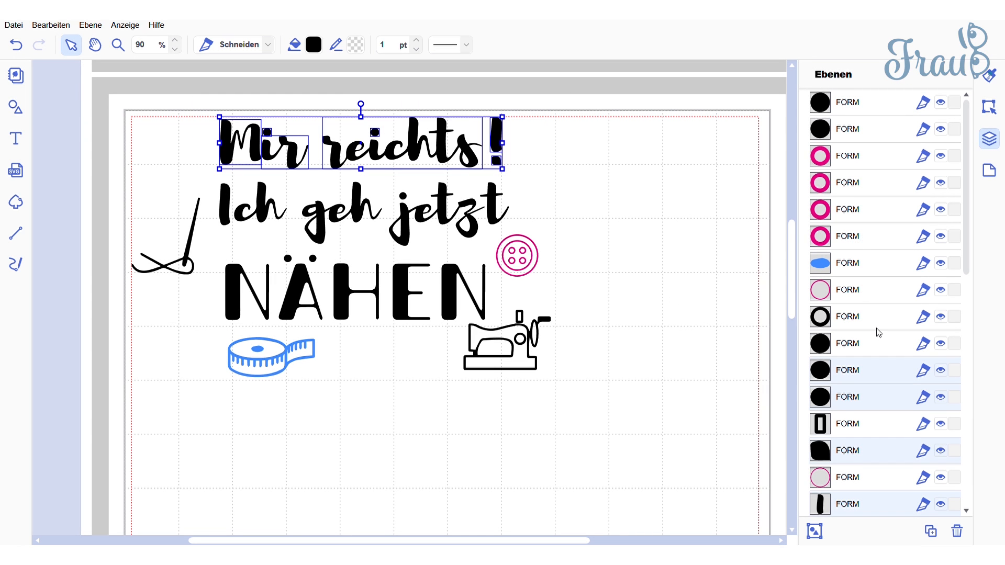
{"action": "left_click", "coordinate": [637, 283]}
{"action": "left_click_drag", "start_coordinate": [594, 287], "coordinate": [518, 244]}
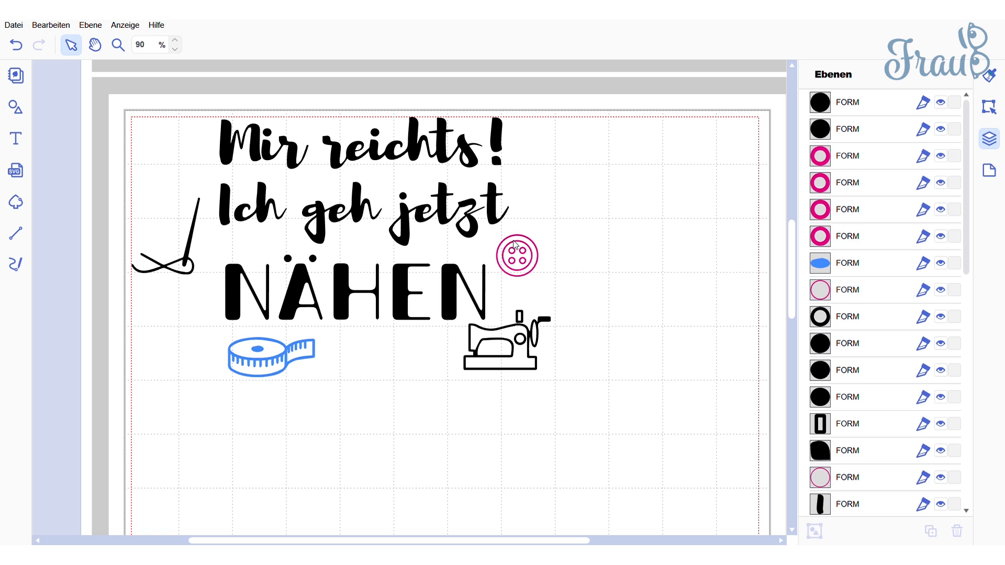
{"action": "left_click_drag", "start_coordinate": [577, 281], "coordinate": [500, 227]}
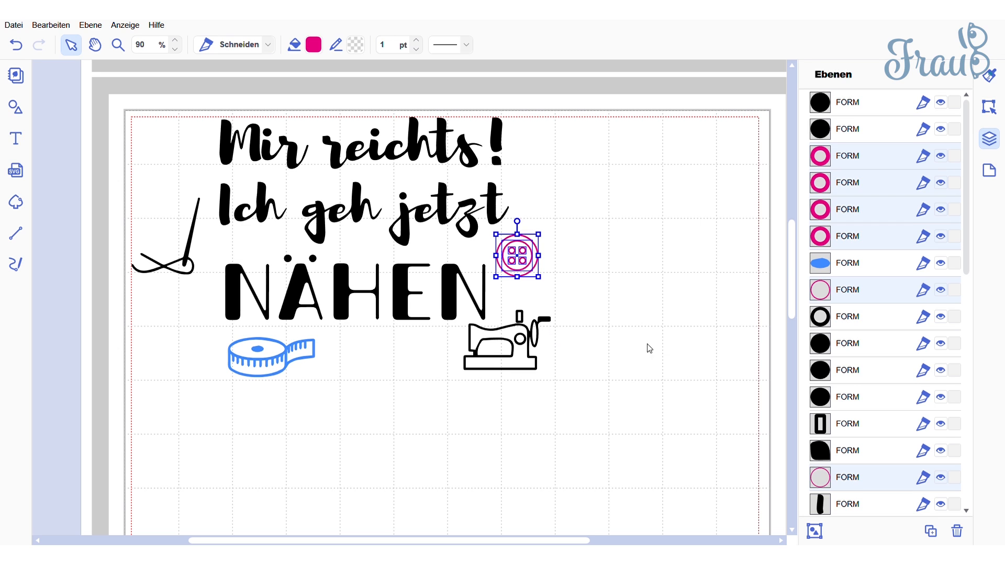
{"action": "key", "text": "ctrl+g"}
{"action": "left_click", "coordinate": [803, 156]}
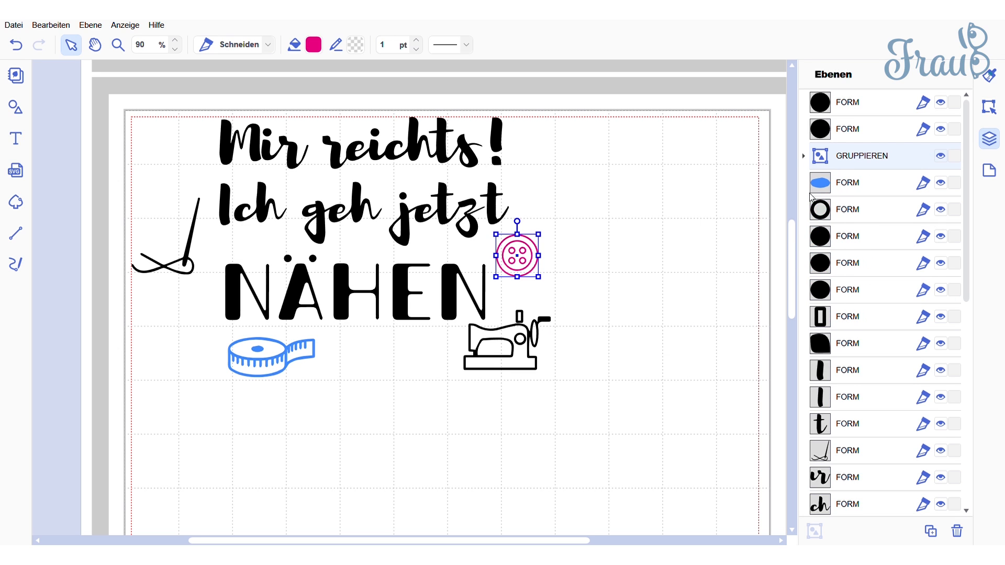
{"action": "left_click", "coordinate": [803, 157]}
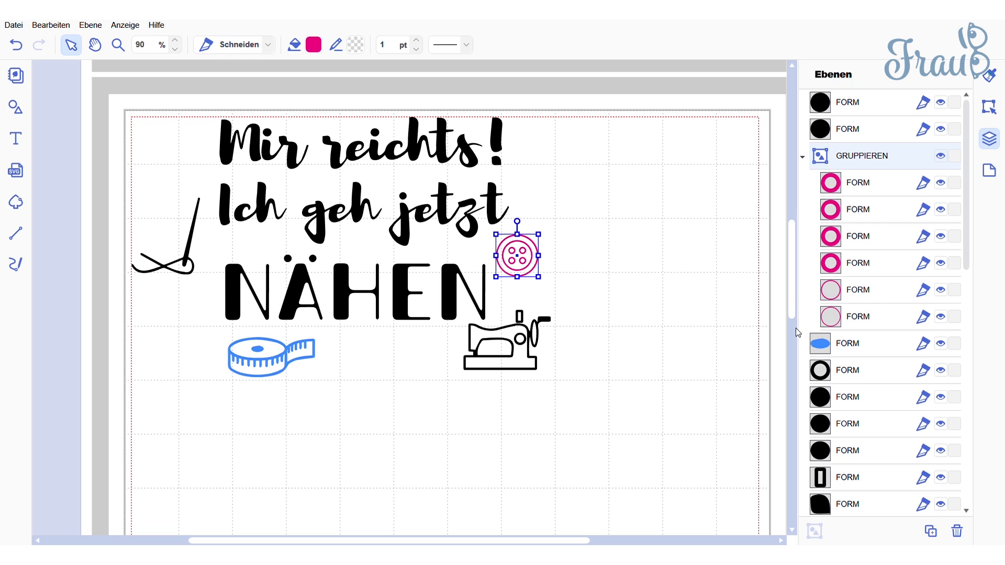
{"action": "left_click", "coordinate": [657, 324]}
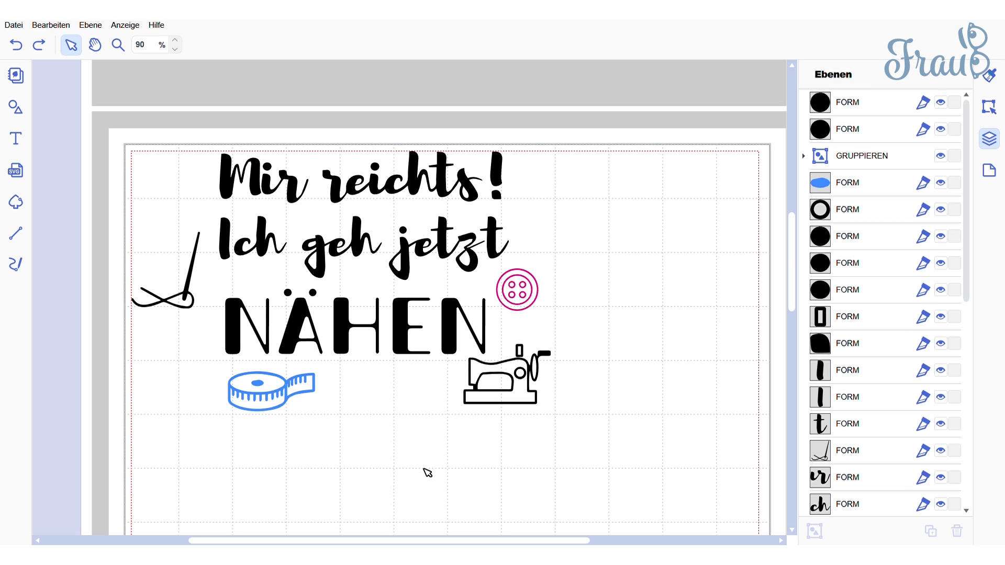
Select the entire "Mir reichts! Ich geh jetzt NÄHEN" design with all its motifs and group it
{"action": "left_click_drag", "start_coordinate": [105, 126], "coordinate": [609, 455]}
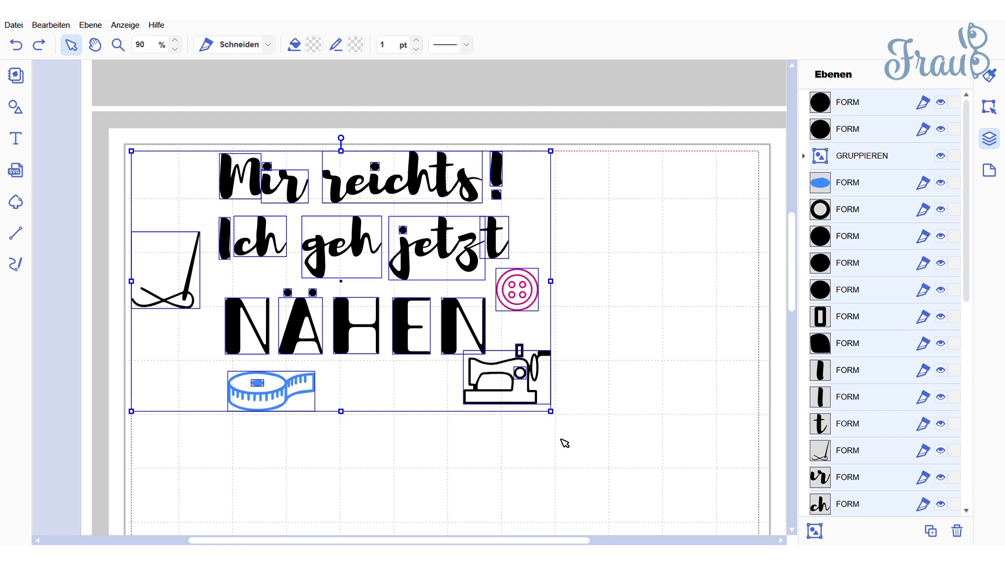
{"action": "right_click", "coordinate": [522, 384]}
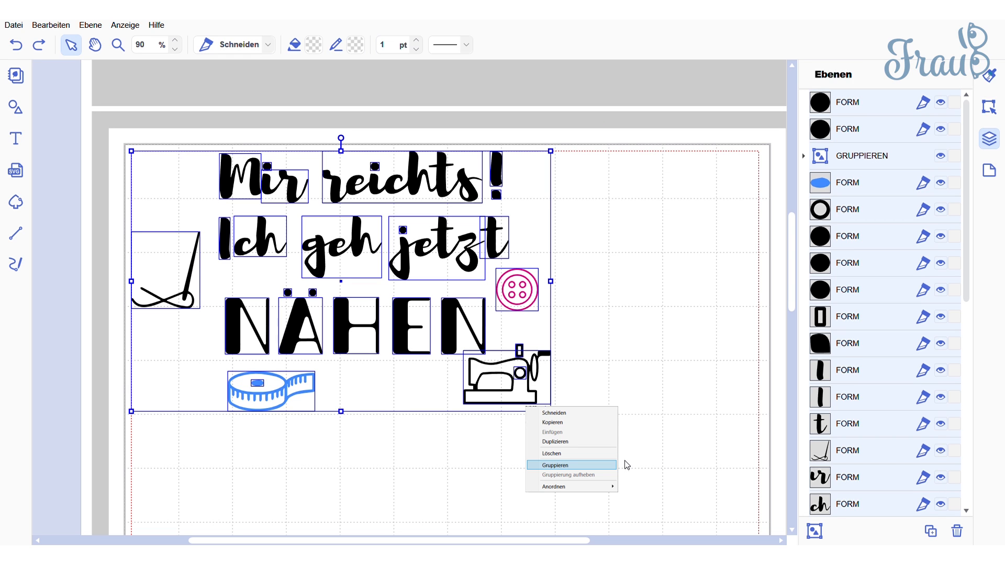
{"action": "left_click", "coordinate": [611, 466]}
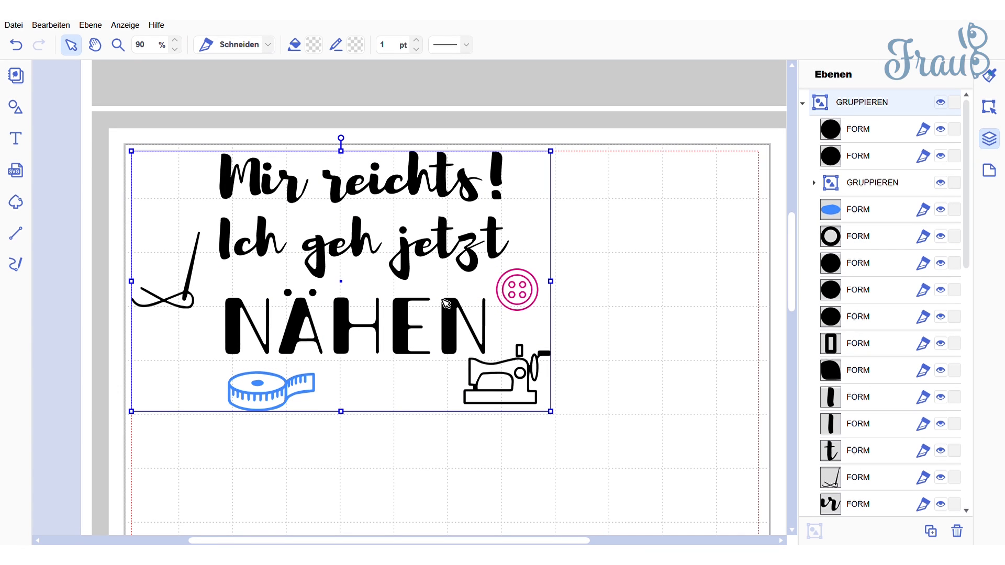
Mirror the grouped sewing design horizontally and enlarge it proportionally to about 204.5 × 126.5 mm
{"action": "left_click", "coordinate": [989, 107]}
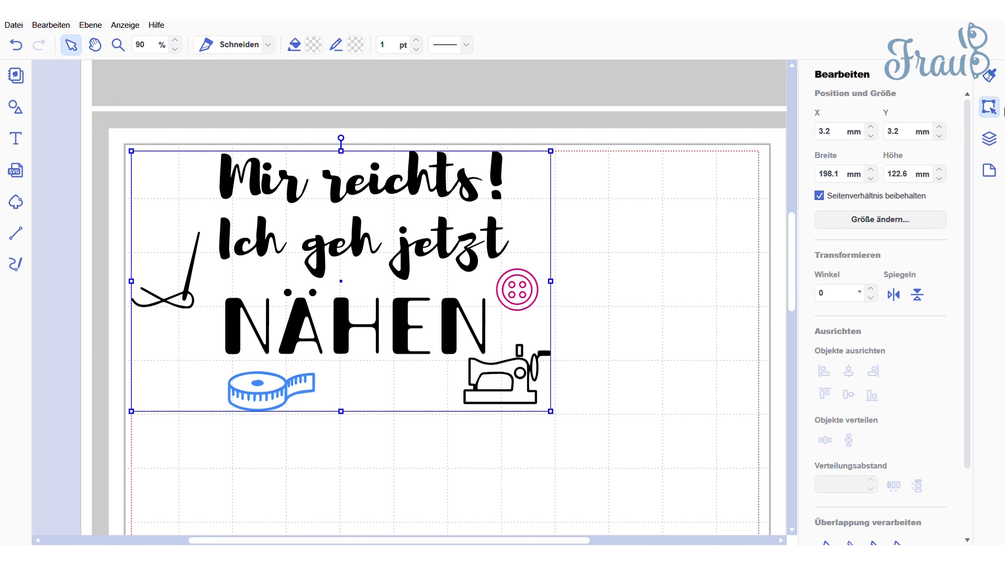
{"action": "left_click", "coordinate": [895, 302]}
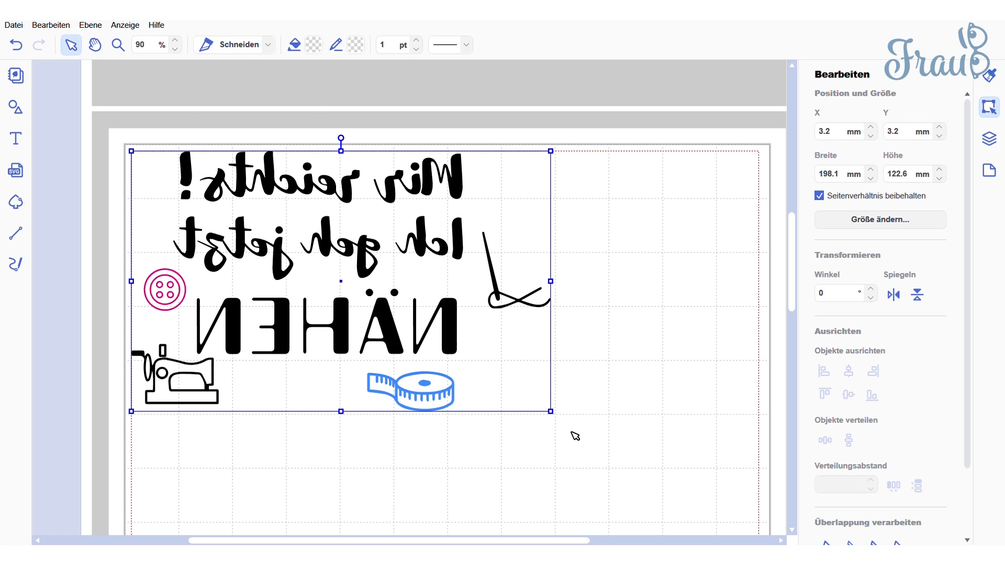
{"action": "left_click_drag", "start_coordinate": [554, 414], "coordinate": [575, 449]}
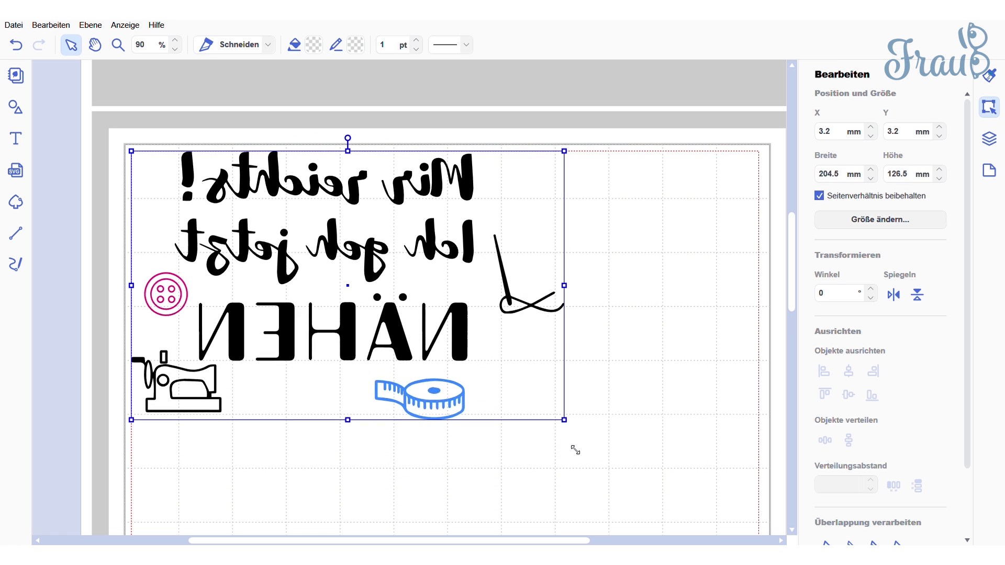
{"action": "left_click", "coordinate": [474, 492]}
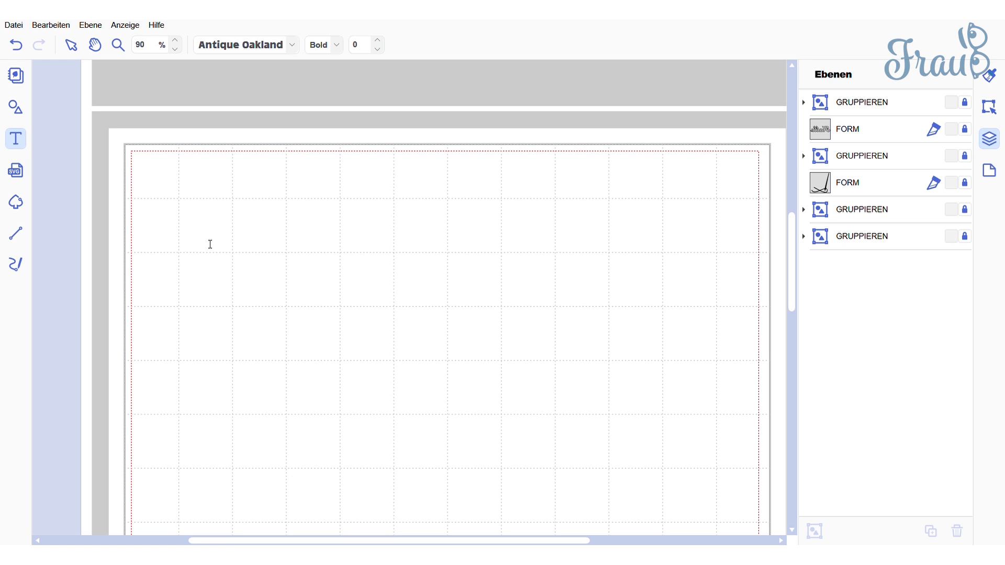
Add the text "Hallo" to the empty mat in bold Antique Oakland
{"action": "left_click", "coordinate": [230, 257]}
{"action": "type", "text": "Hallo"}
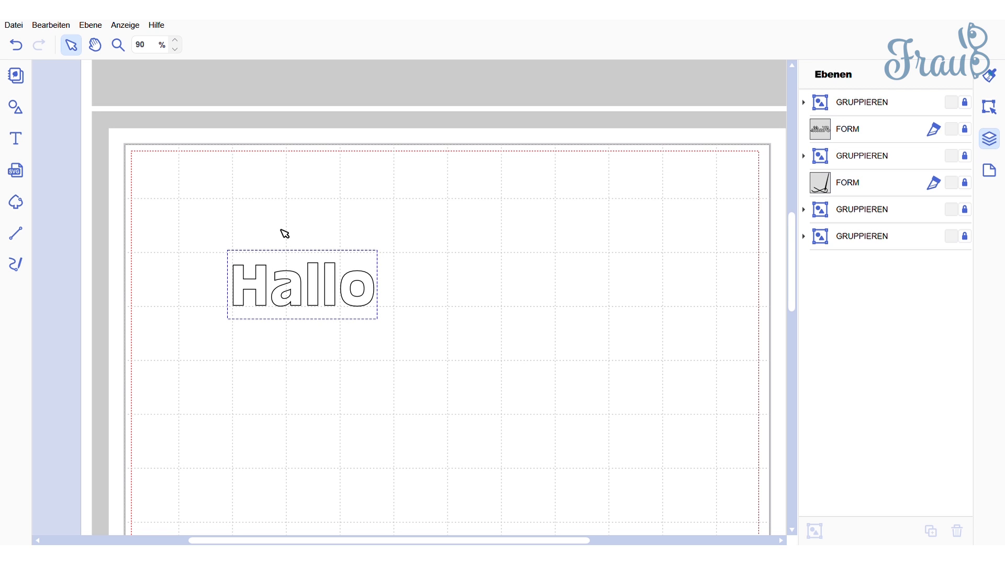
{"action": "left_click", "coordinate": [282, 230]}
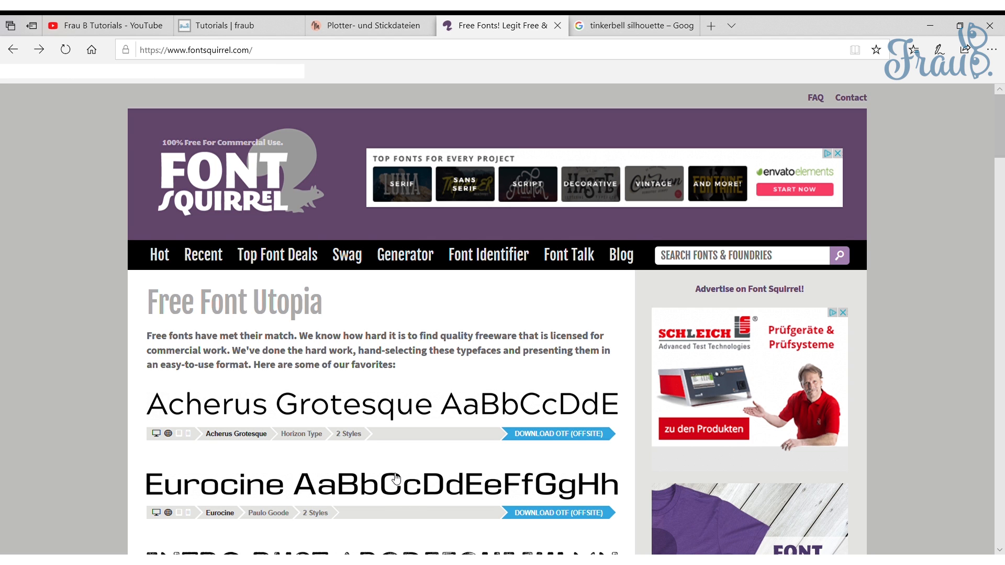
Switch to the Font Squirrel website in the browser and look through its free fonts
{"action": "scroll", "coordinate": [385, 474], "scroll_direction": "down", "scroll_amount": 3}
{"action": "scroll", "coordinate": [385, 474], "scroll_direction": "down", "scroll_amount": 1}
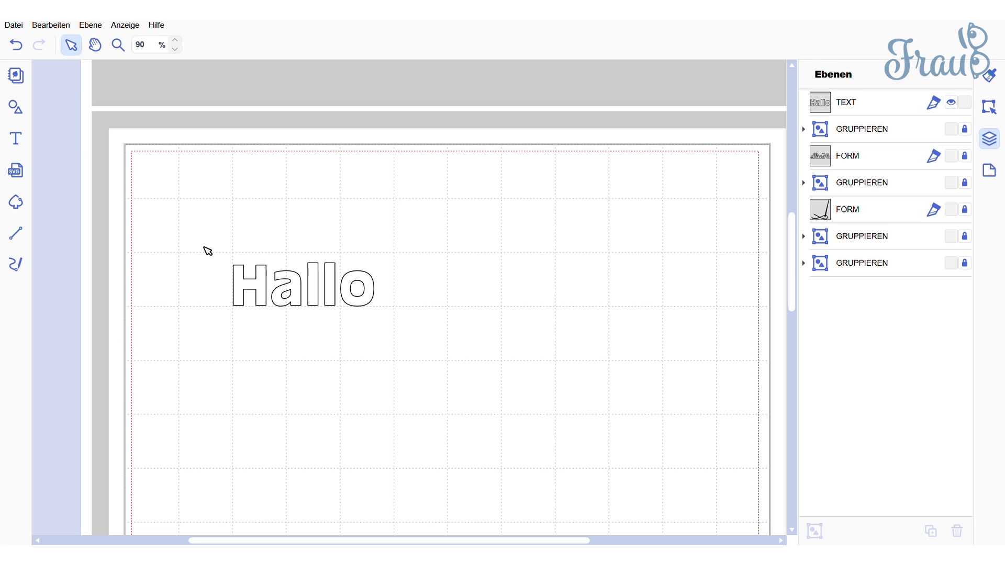
In CanvasWorkspace, change the "Hallo" text's font to Milkshake and enlarge it proportionally to about 218 × 63 mm
{"action": "left_click_drag", "start_coordinate": [200, 236], "coordinate": [458, 337]}
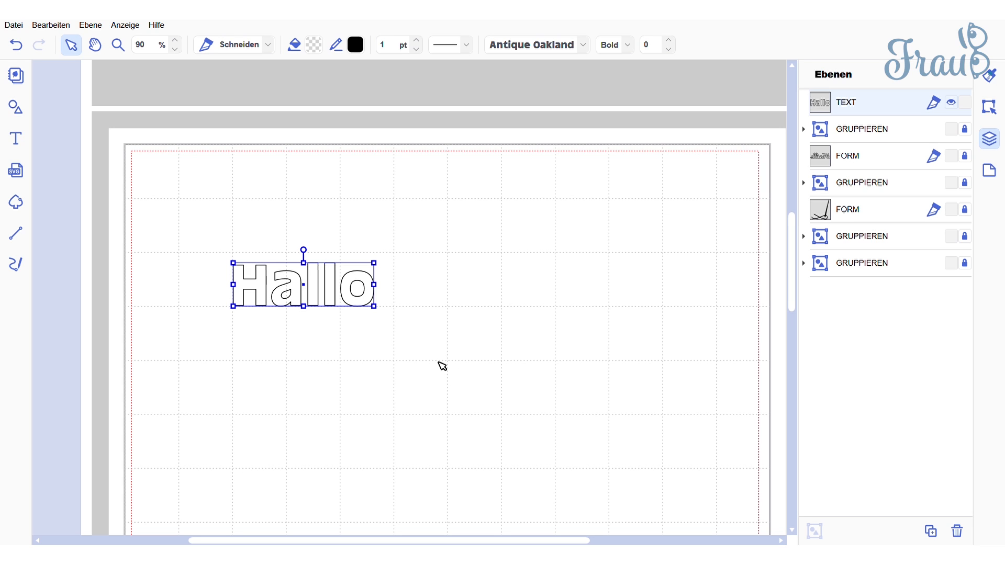
{"action": "left_click", "coordinate": [585, 46]}
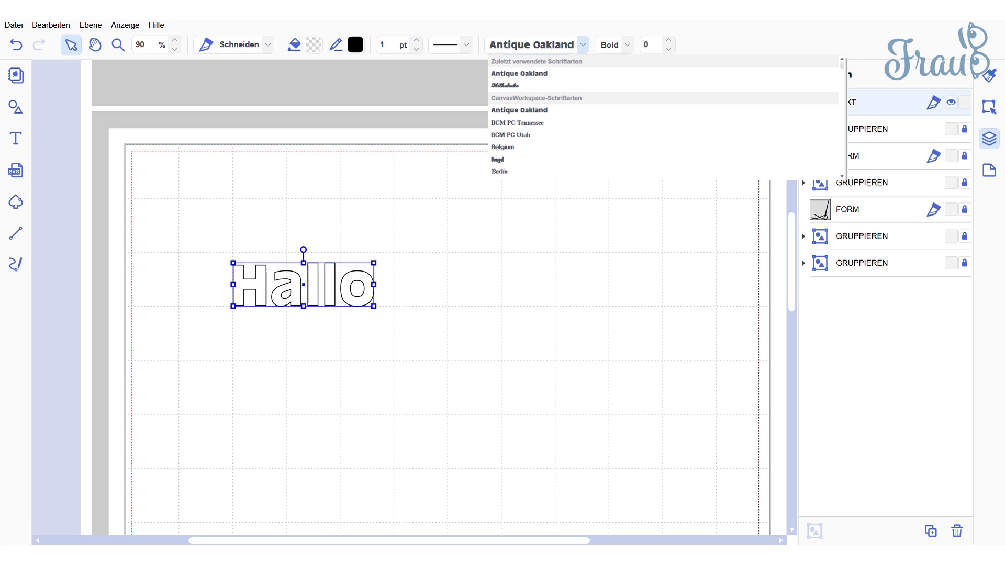
{"action": "left_click", "coordinate": [518, 85]}
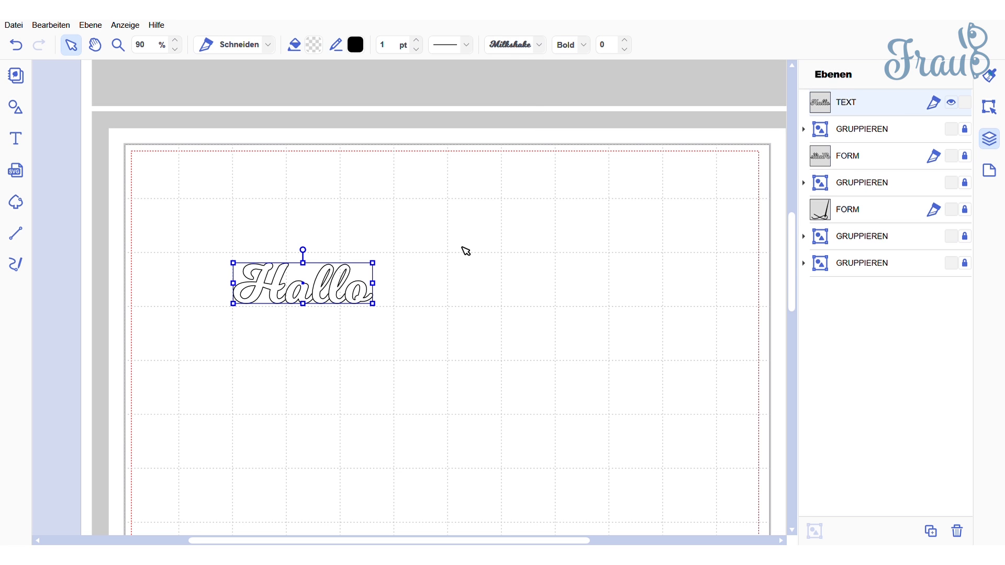
{"action": "left_click_drag", "start_coordinate": [435, 361], "coordinate": [698, 499]}
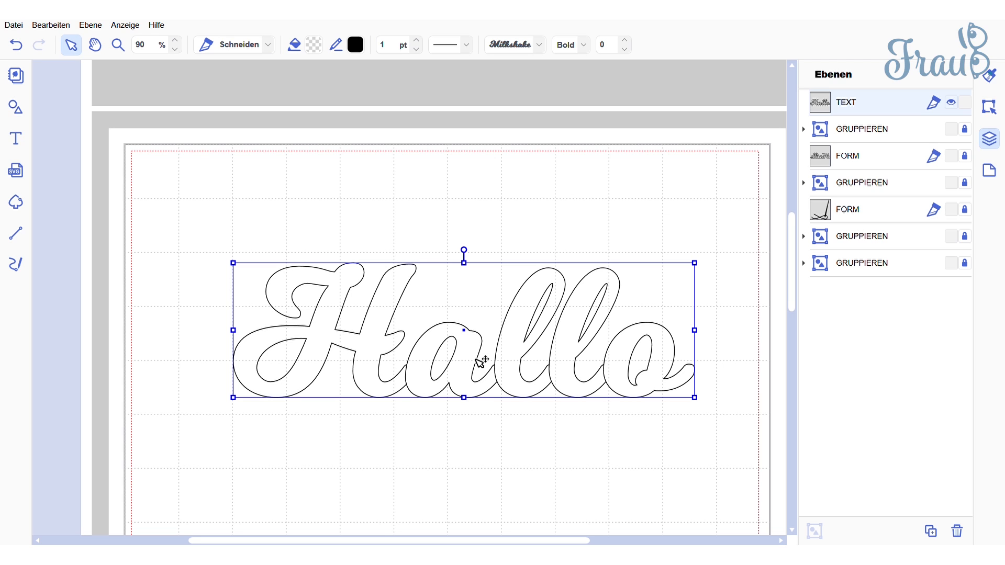
Weld the overlapping letters of the "Hallo" text into a single outline
{"action": "left_click", "coordinate": [995, 108]}
{"action": "scroll", "coordinate": [860, 492], "scroll_direction": "down", "scroll_amount": 1}
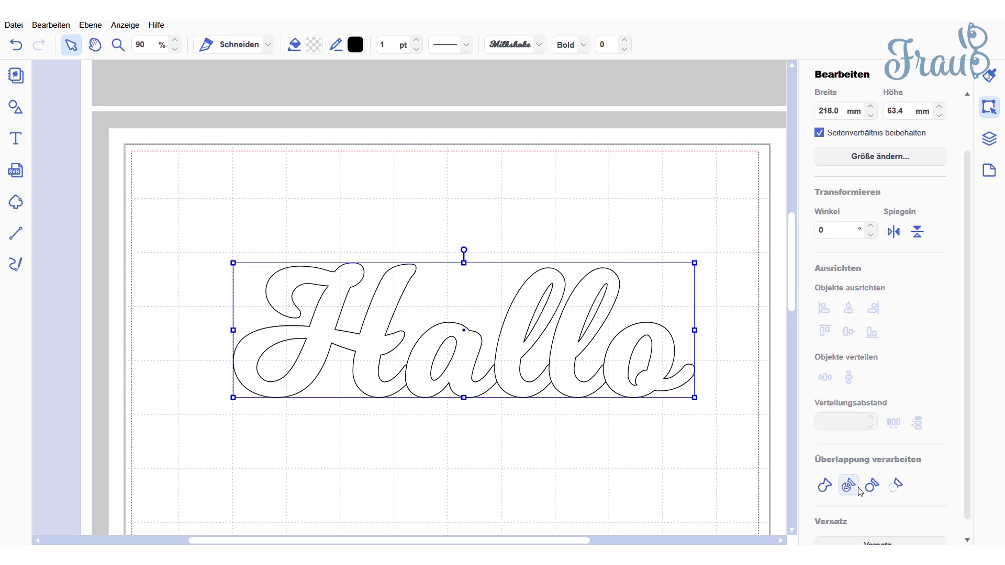
{"action": "left_click", "coordinate": [824, 489]}
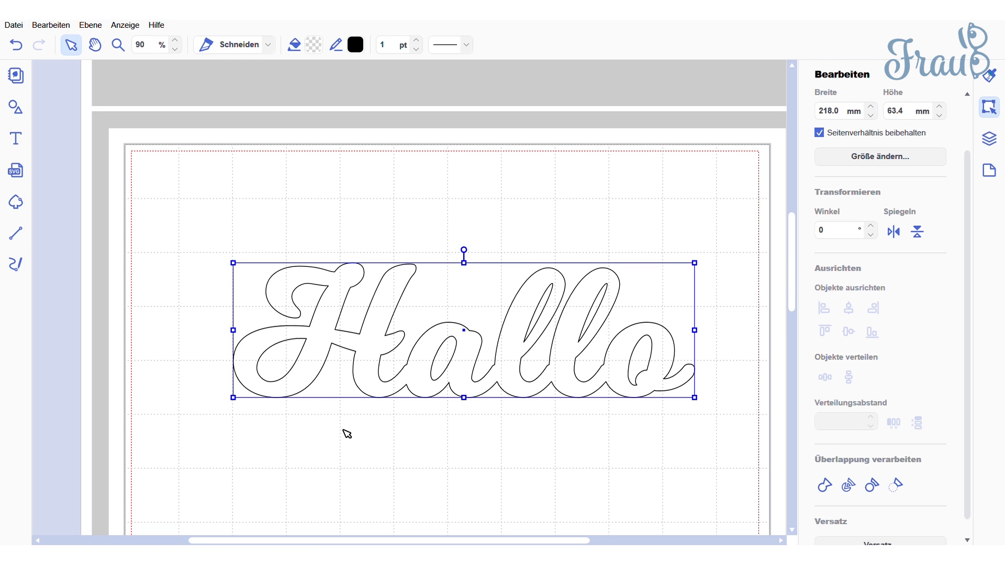
Mirror the welded "Hallo" shape horizontally and move it to the upper part of the mat
{"action": "left_click", "coordinate": [893, 232]}
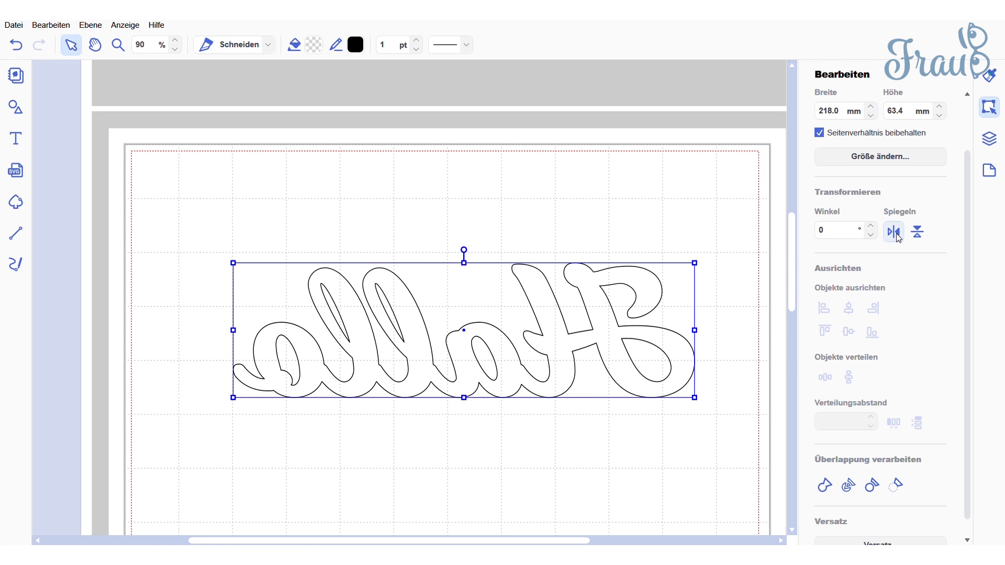
{"action": "left_click_drag", "start_coordinate": [559, 393], "coordinate": [492, 312]}
{"action": "left_click", "coordinate": [499, 427]}
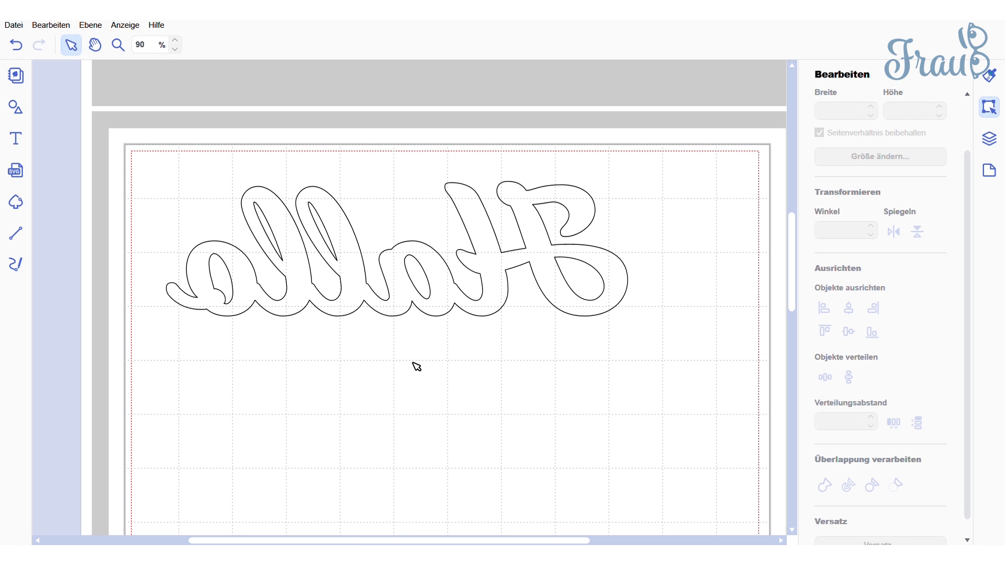
List the available ways to export the design as an FCM file or transfer it to the cutting machine
{"action": "left_click", "coordinate": [13, 27]}
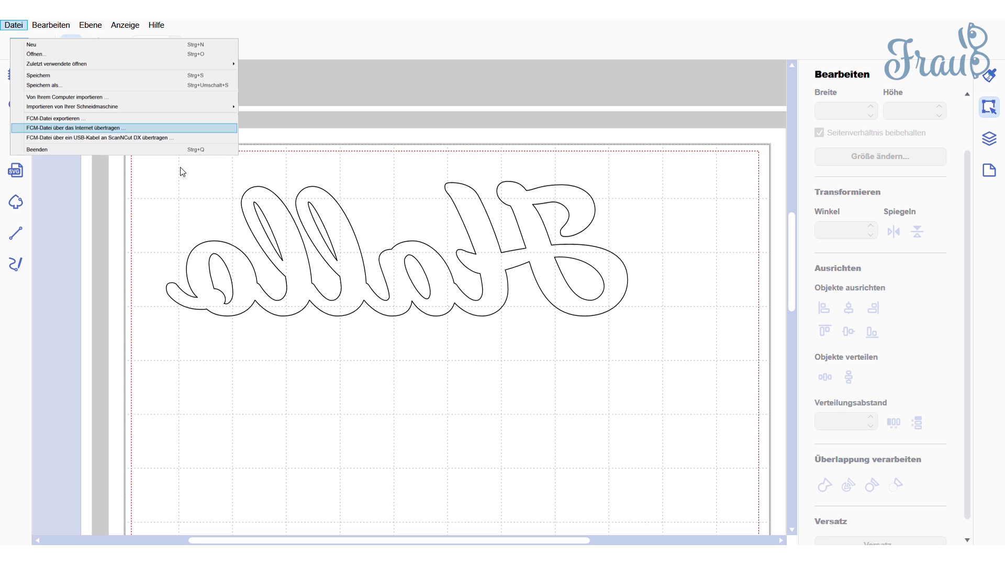